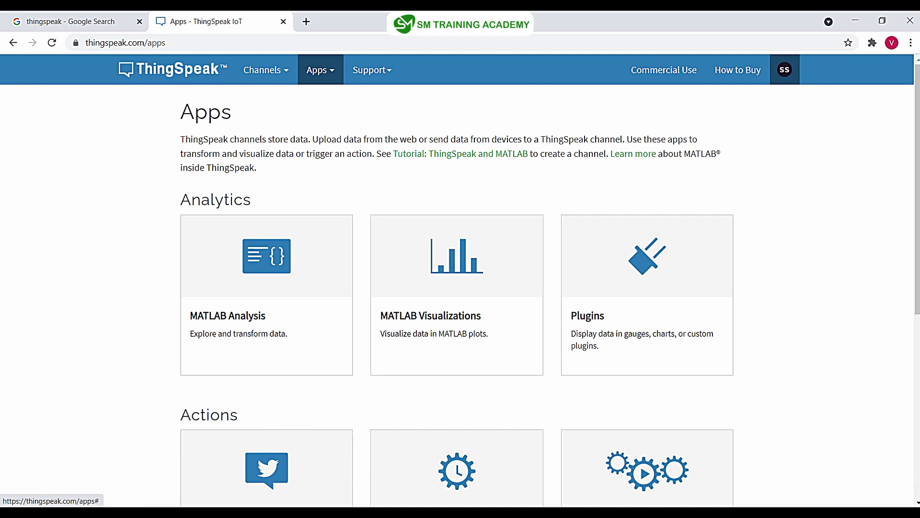
Start a new TalkBack from the Apps > TalkBack page
{"action": "left_click", "coordinate": [320, 70]}
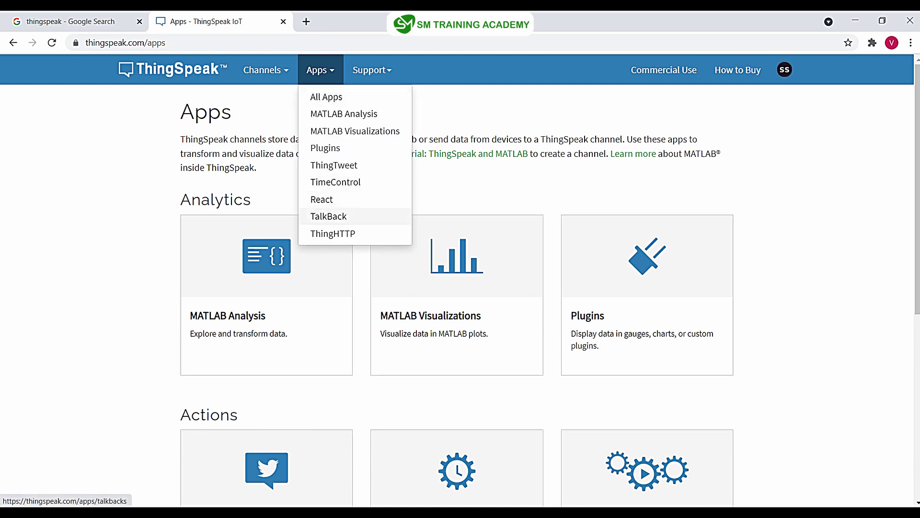
{"action": "left_click", "coordinate": [328, 217]}
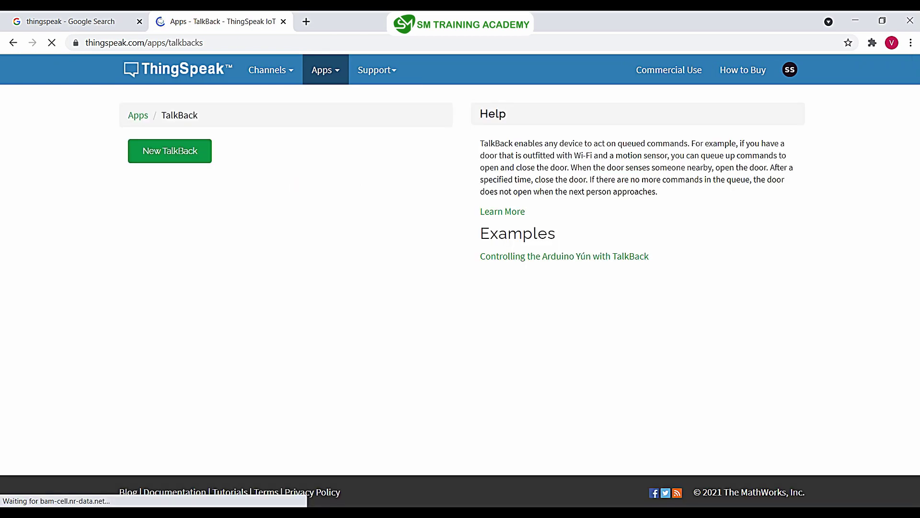
{"action": "left_click", "coordinate": [170, 151]}
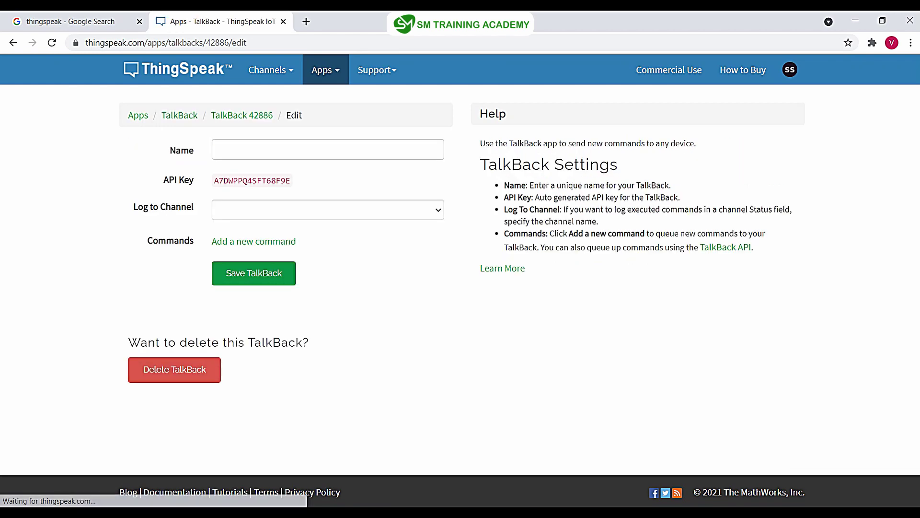
Name the TalkBack TalkBack_Test_1 and set it to log to IOT_Channel_1
{"action": "left_click", "coordinate": [288, 149]}
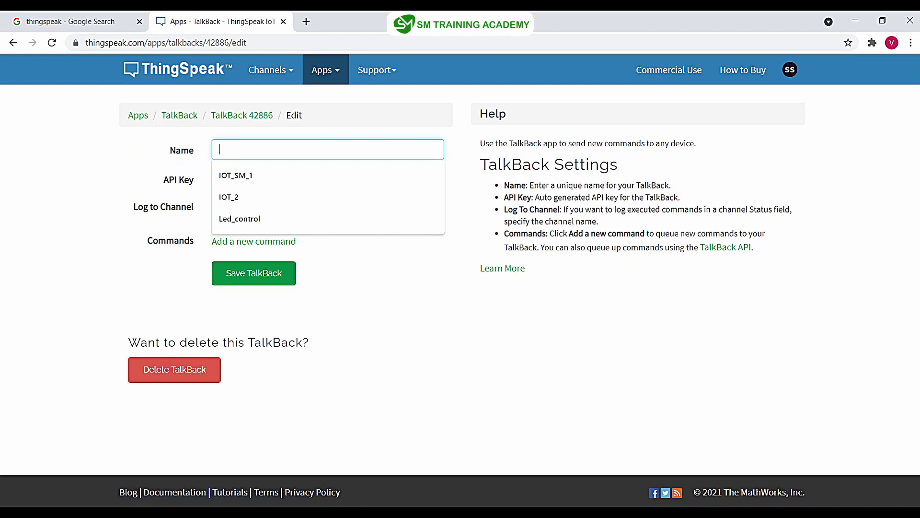
{"action": "type", "text": "Tal"}
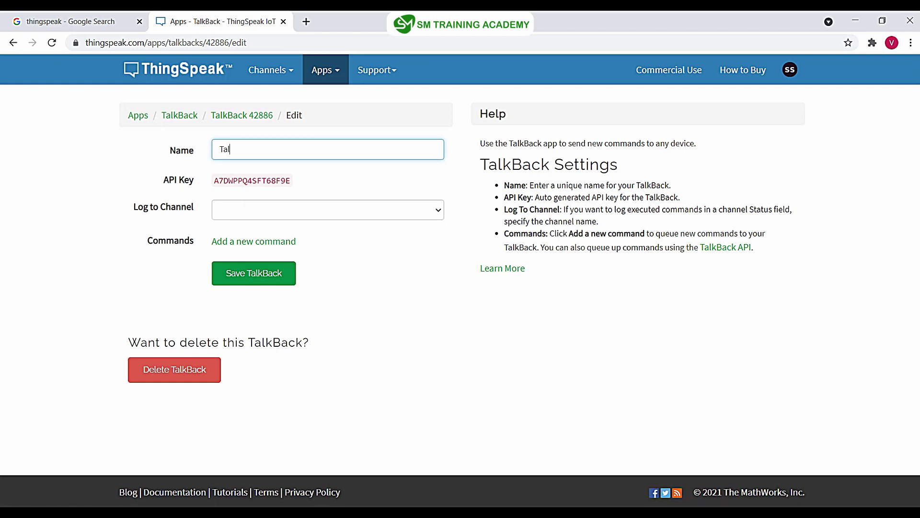
{"action": "type", "text": "kBack_Test_1"}
{"action": "left_click_drag", "start_coordinate": [290, 181], "coordinate": [214, 181]}
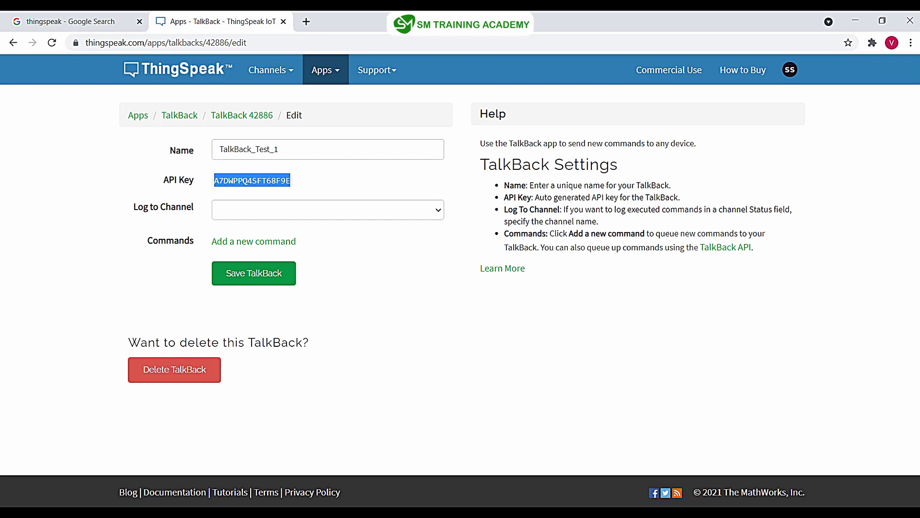
{"action": "left_click", "coordinate": [328, 210]}
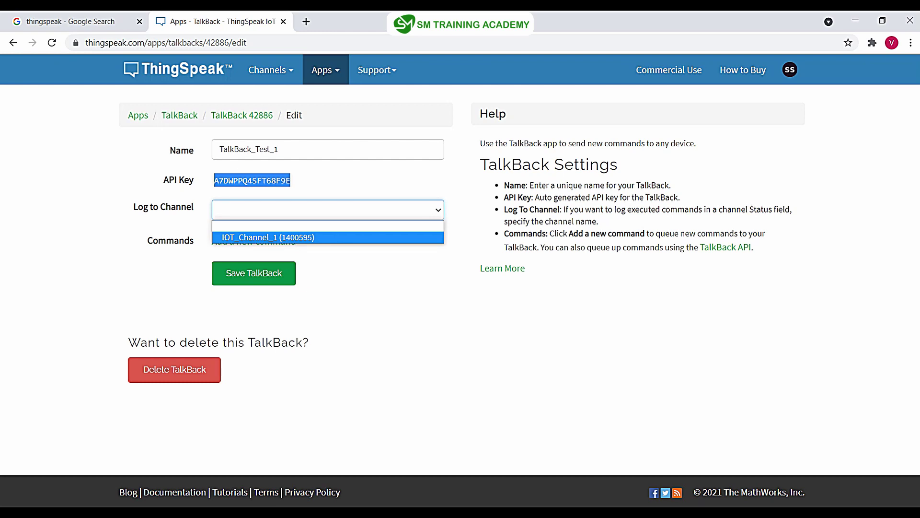
{"action": "left_click", "coordinate": [268, 238]}
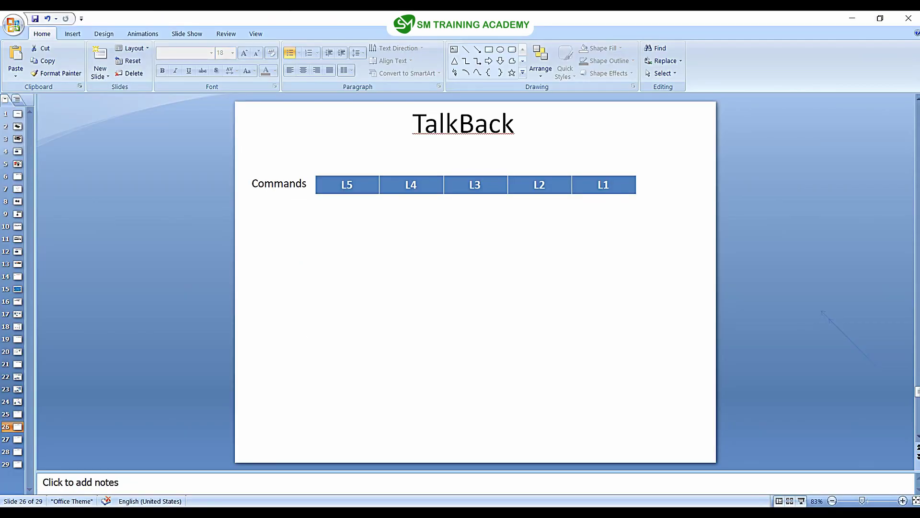
Review the slide's command bullets, including Read Command and Execute Command
{"action": "key", "text": "Down"}
{"action": "key", "text": "Down"}
{"action": "key", "text": "Down"}
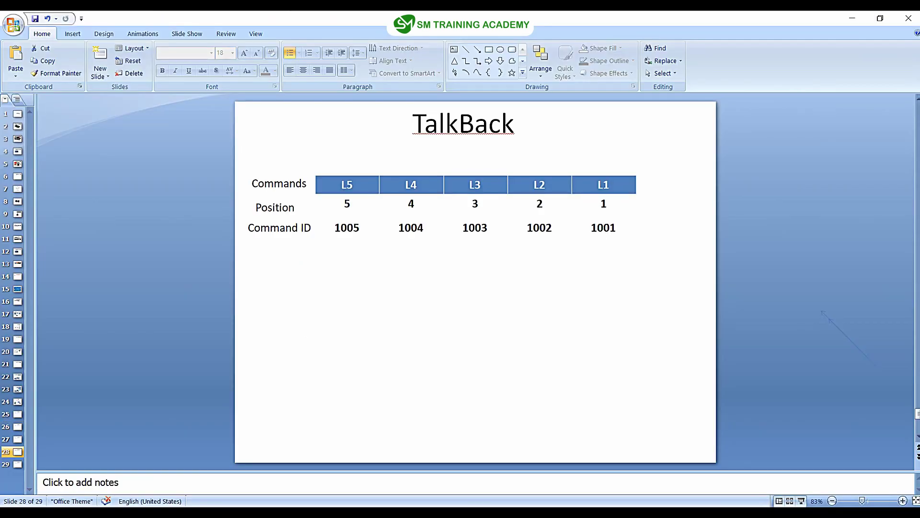
{"action": "left_click_drag", "start_coordinate": [367, 380], "coordinate": [277, 335]}
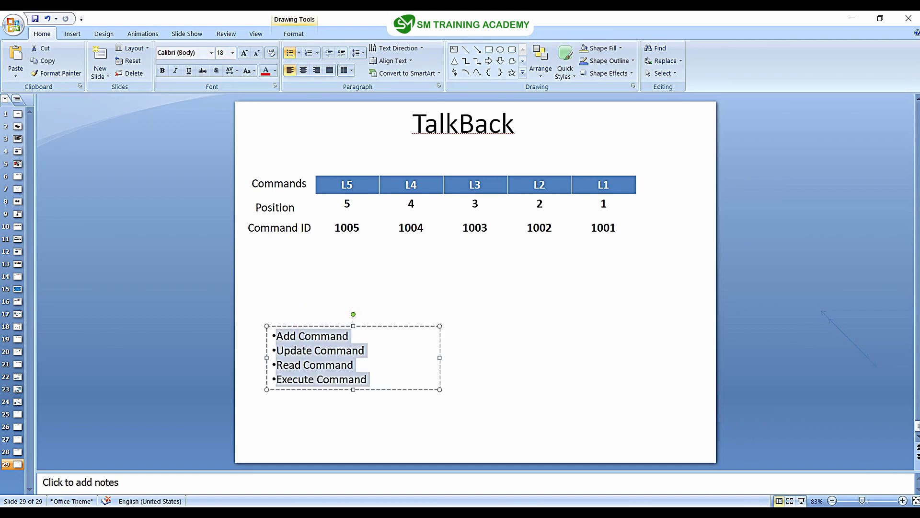
{"action": "left_click", "coordinate": [274, 350]}
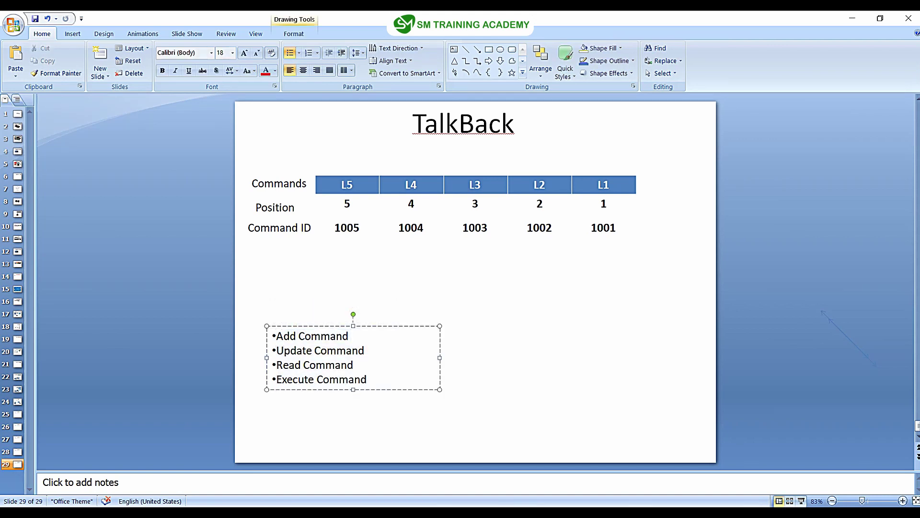
{"action": "left_click_drag", "start_coordinate": [275, 365], "coordinate": [355, 365]}
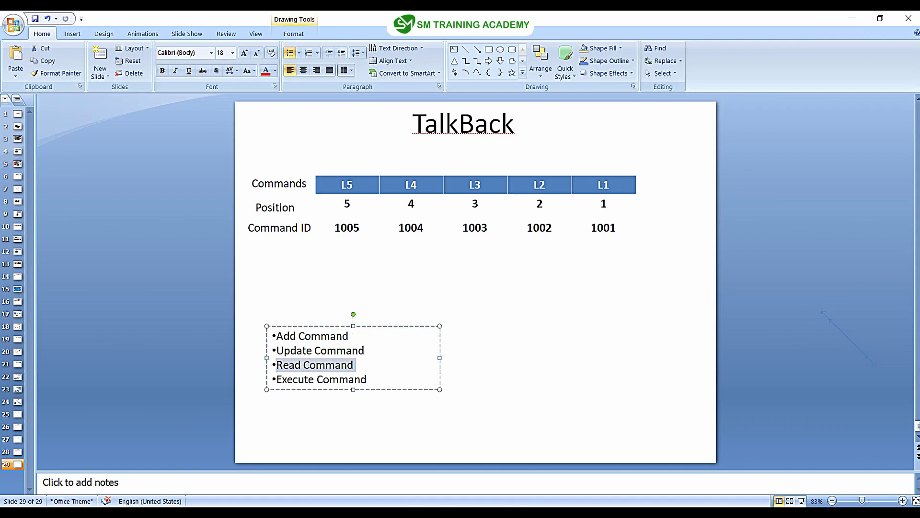
{"action": "left_click_drag", "start_coordinate": [275, 379], "coordinate": [368, 379]}
Add a blank command entry to the TalkBack_Test_1 form
{"action": "key", "text": "alt+Tab"}
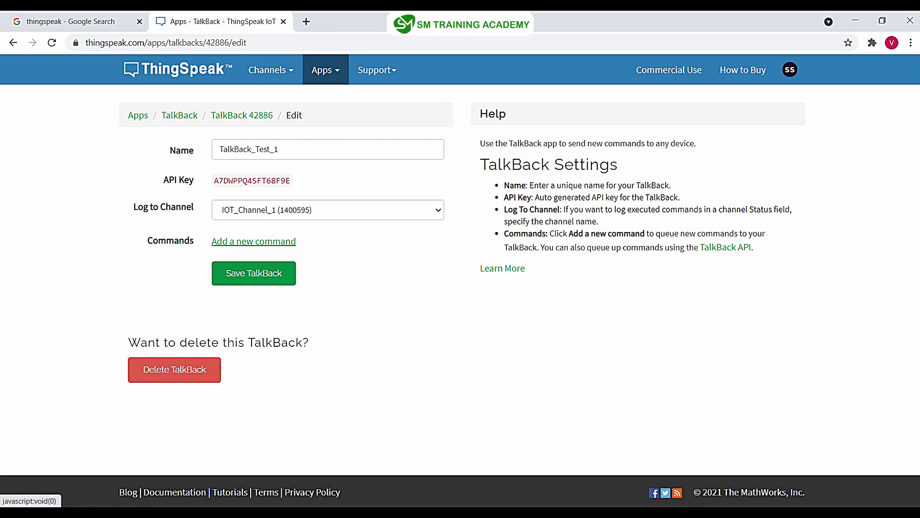
{"action": "left_click", "coordinate": [253, 241]}
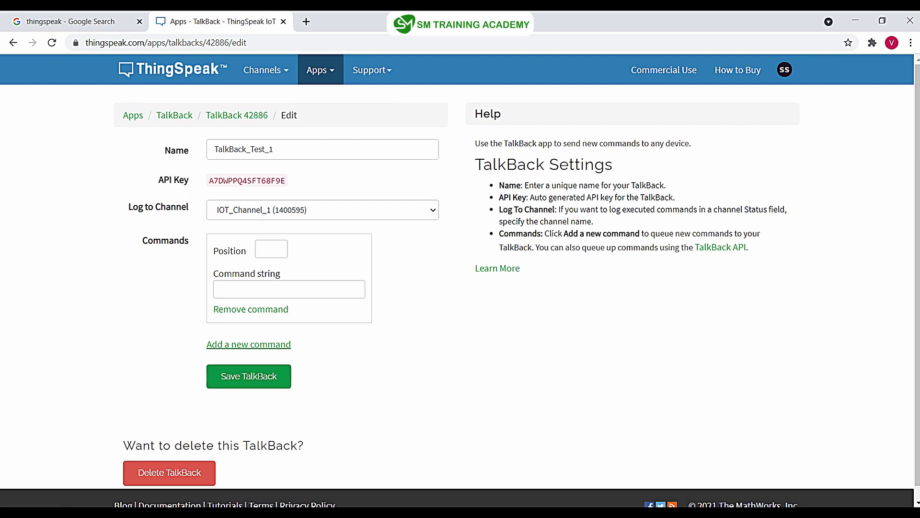
{"action": "left_click", "coordinate": [272, 249]}
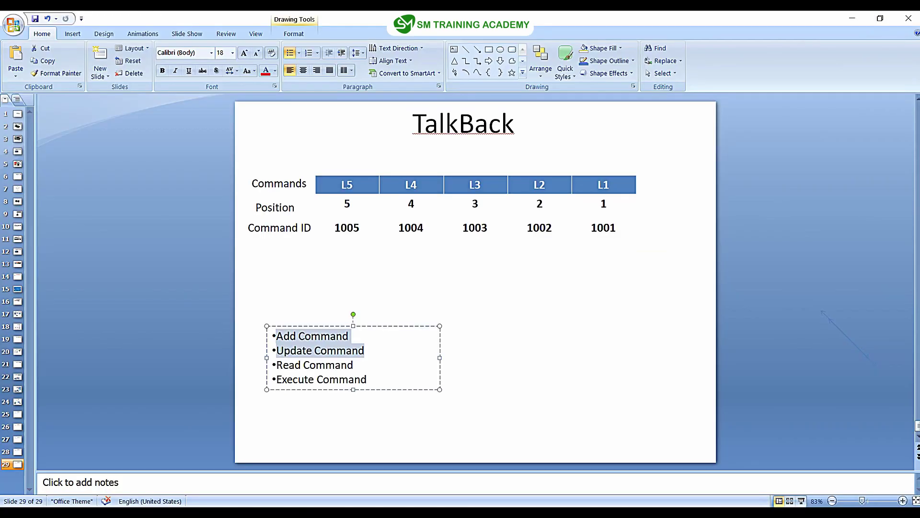
Highlight command L1, its position 1 and command ID 1001 in the table
{"action": "double_click", "coordinate": [604, 203]}
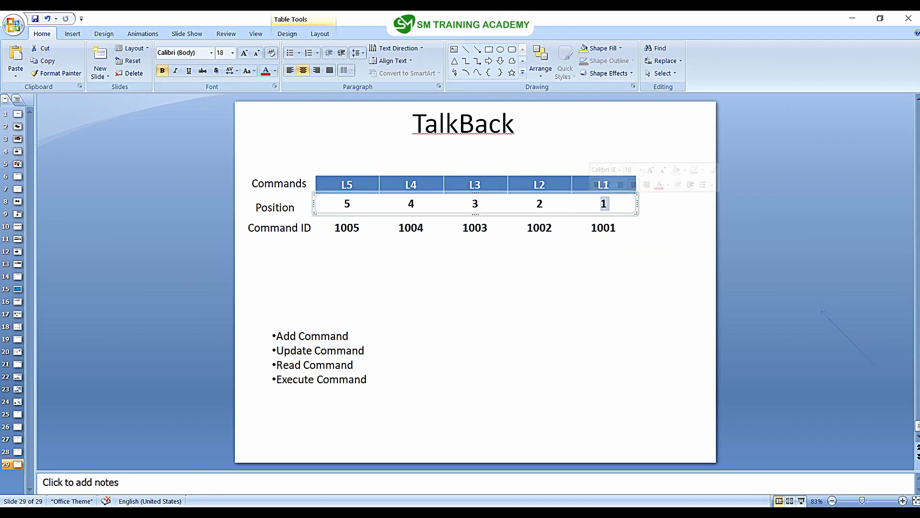
{"action": "left_click", "coordinate": [604, 184]}
{"action": "double_click", "coordinate": [599, 185]}
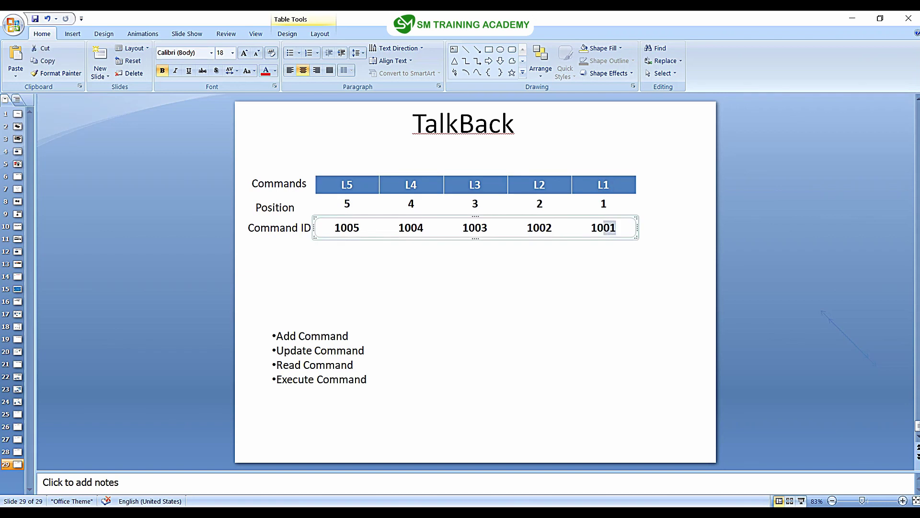
{"action": "double_click", "coordinate": [603, 227]}
{"action": "double_click", "coordinate": [604, 204]}
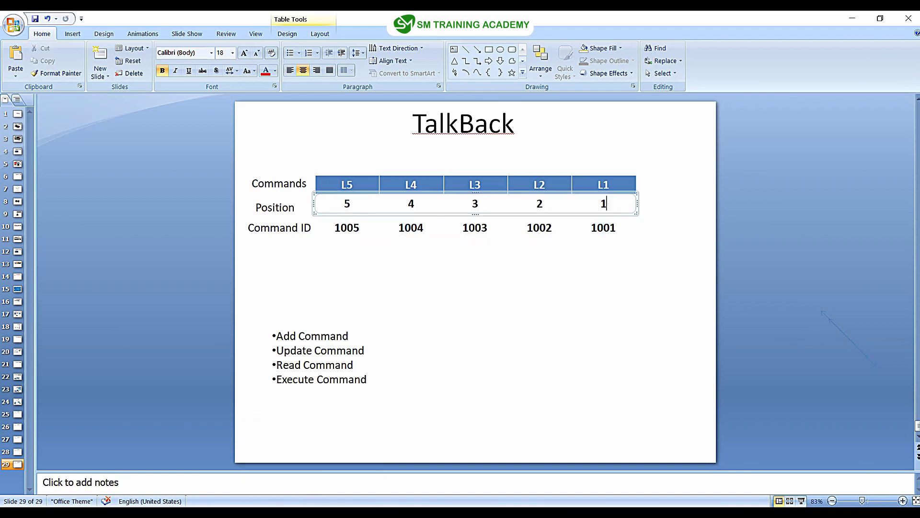
{"action": "double_click", "coordinate": [603, 185]}
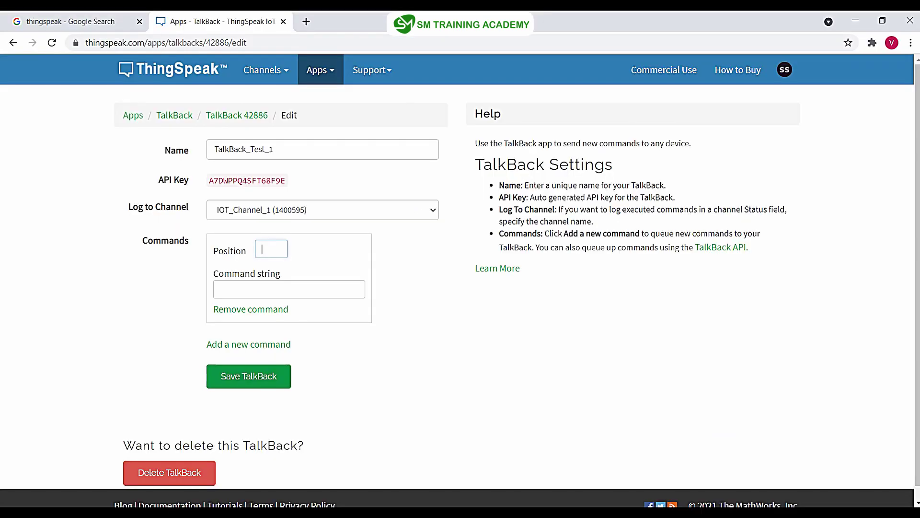
Enter command L1 at position 1 and command L2 at position 2
{"action": "key", "text": "alt+Tab"}
{"action": "type", "text": "1"}
{"action": "key", "text": "Tab"}
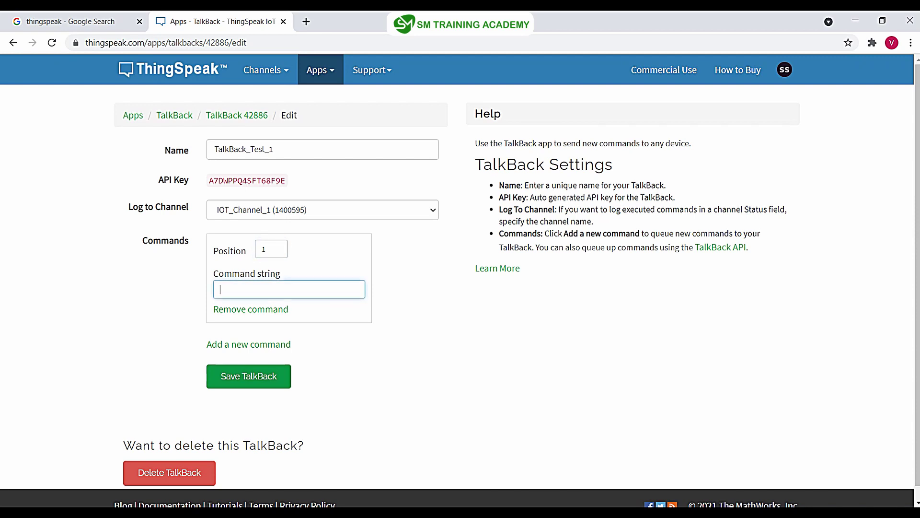
{"action": "type", "text": "L1"}
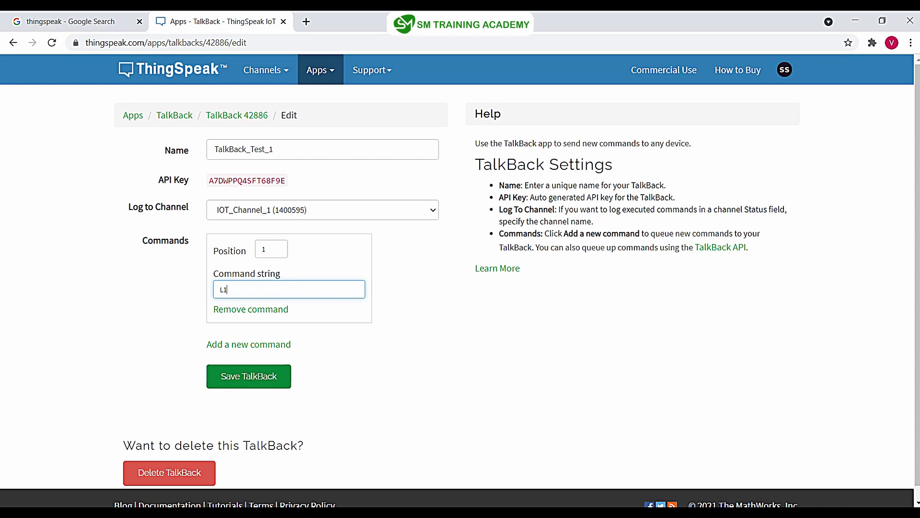
{"action": "left_click", "coordinate": [249, 344]}
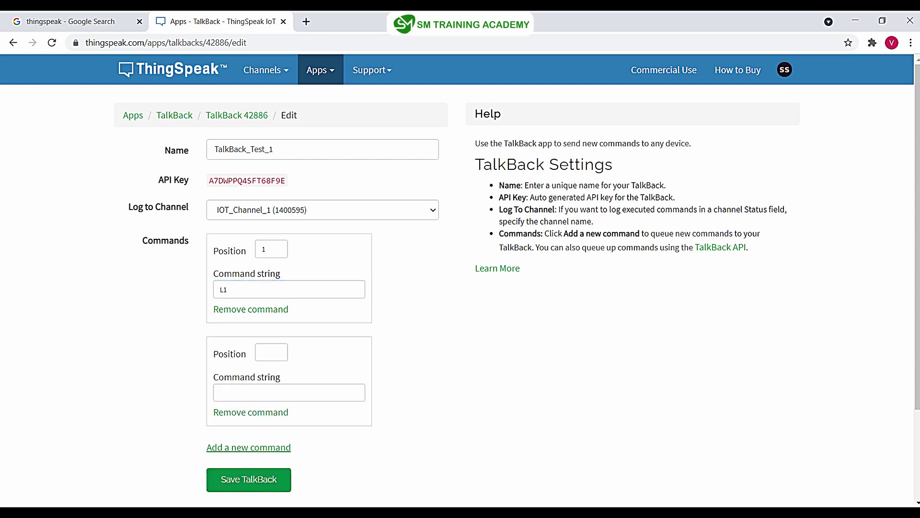
{"action": "left_click", "coordinate": [271, 351]}
{"action": "type", "text": "2"}
{"action": "left_click", "coordinate": [289, 392]}
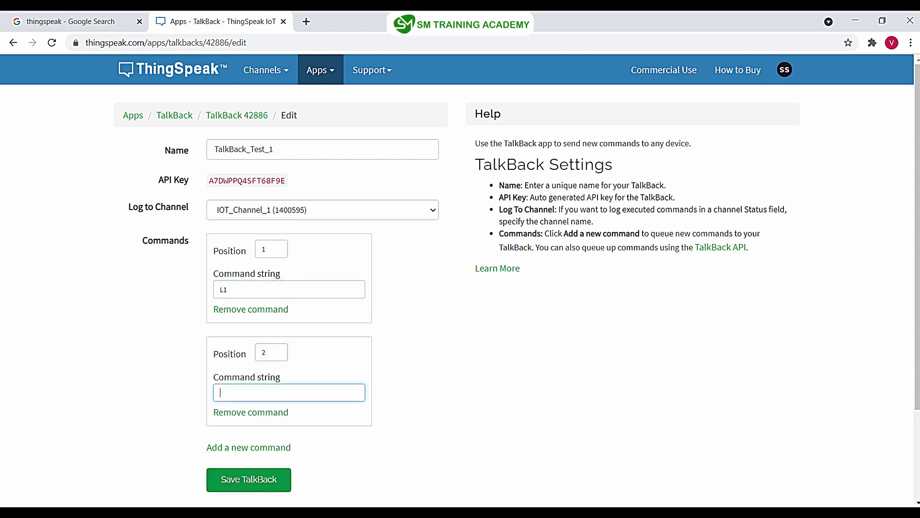
{"action": "type", "text": "L2"}
Add command L3 at position 3 and command L4 at position 4
{"action": "left_click", "coordinate": [249, 447]}
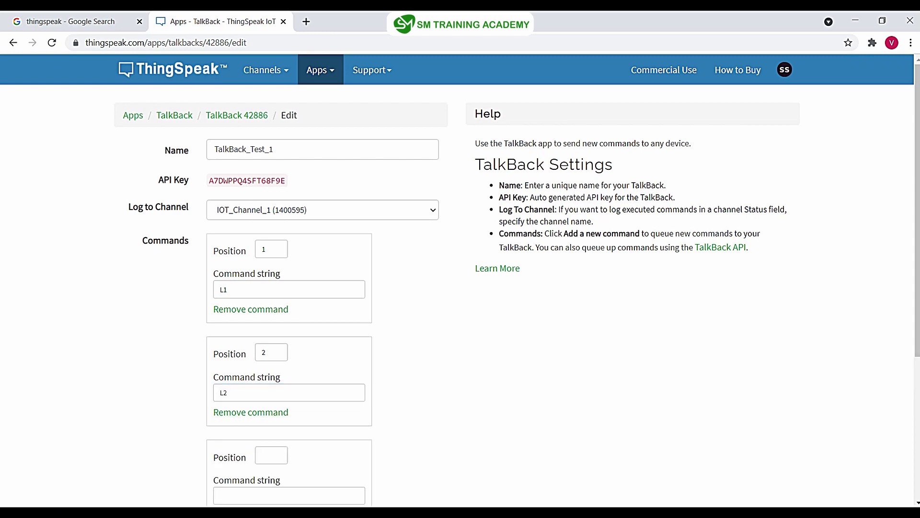
{"action": "left_click", "coordinate": [271, 455]}
{"action": "type", "text": "3"}
{"action": "scroll", "coordinate": [517, 288], "scroll_direction": "down", "scroll_amount": 3}
{"action": "left_click", "coordinate": [289, 375]}
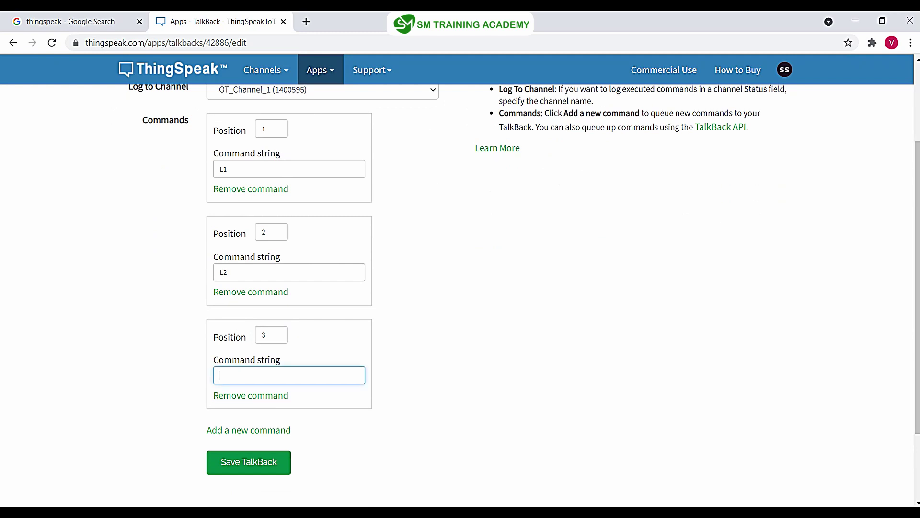
{"action": "type", "text": "L3"}
{"action": "left_click", "coordinate": [248, 430]}
{"action": "left_click", "coordinate": [271, 437]}
{"action": "type", "text": "4"}
{"action": "scroll", "coordinate": [460, 288], "scroll_direction": "down", "scroll_amount": 3}
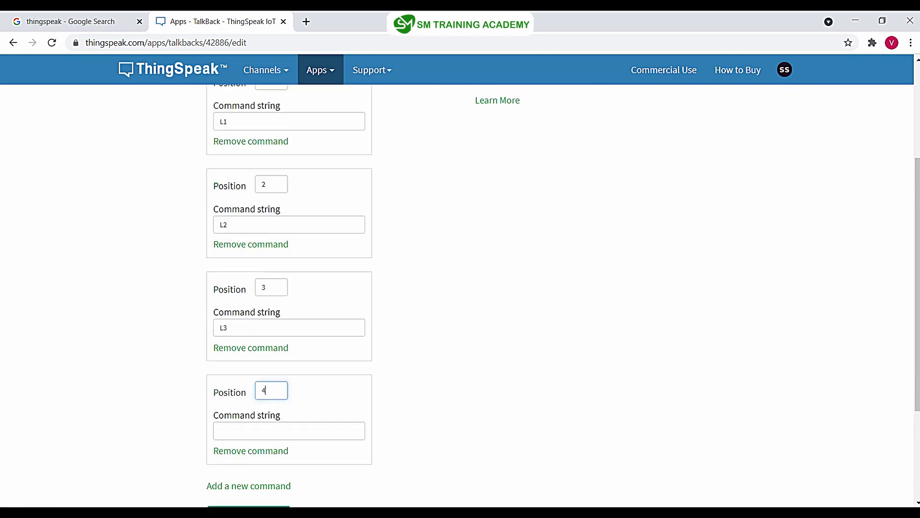
{"action": "left_click", "coordinate": [289, 358]}
{"action": "type", "text": "L"}
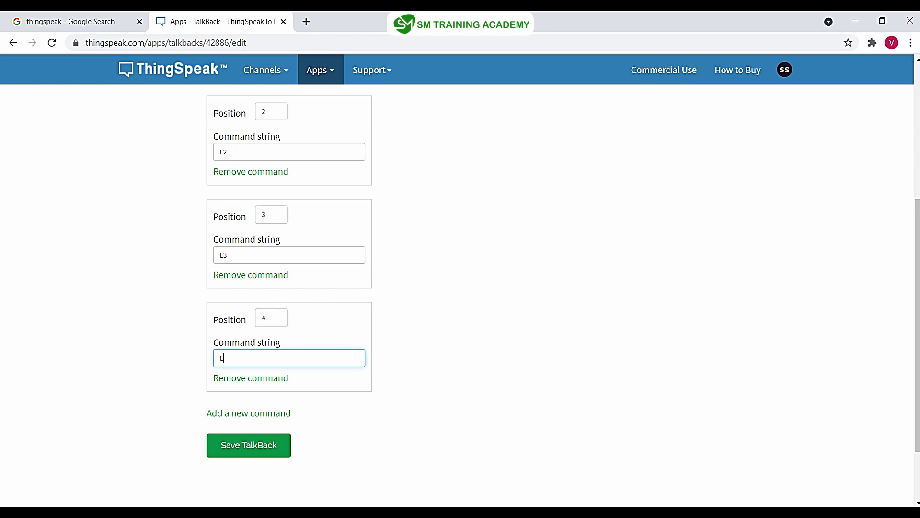
{"action": "type", "text": "4"}
Add command L5 at position 5 and save the TalkBack
{"action": "left_click", "coordinate": [248, 413]}
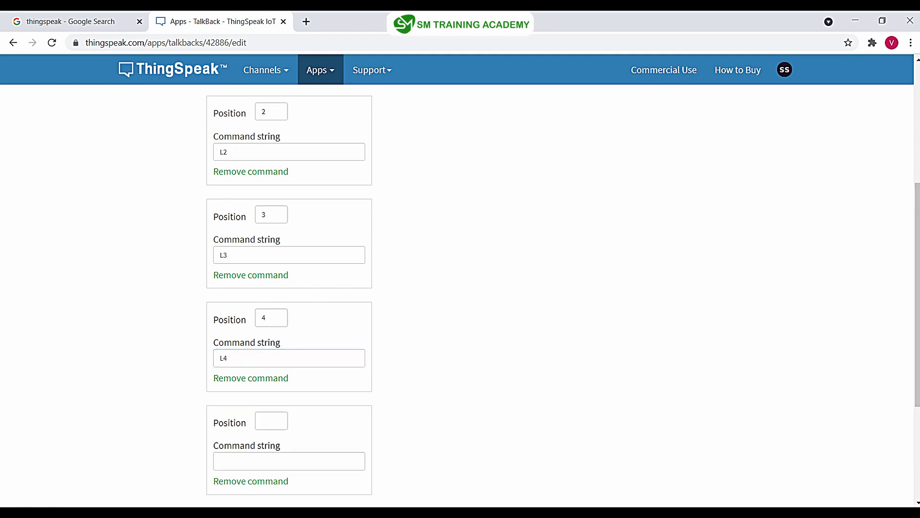
{"action": "left_click", "coordinate": [271, 421]}
{"action": "type", "text": "5"}
{"action": "scroll", "coordinate": [460, 287], "scroll_direction": "down", "scroll_amount": 1}
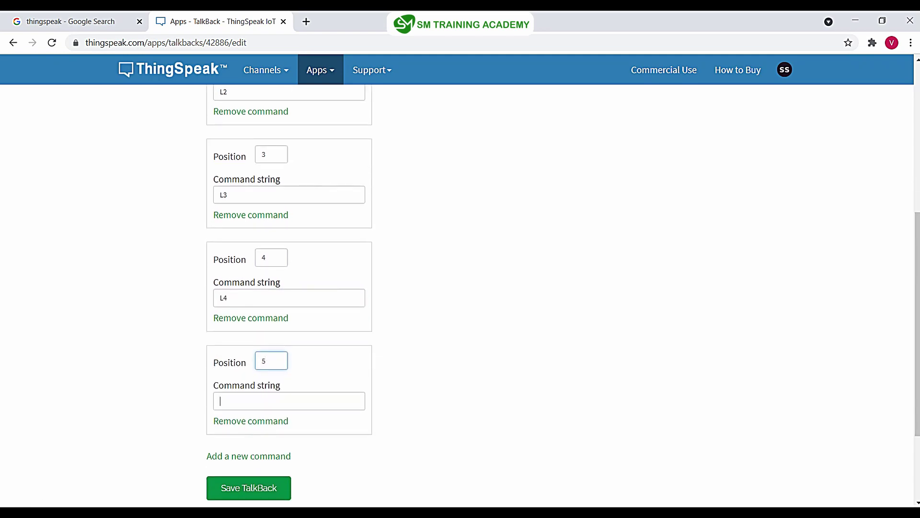
{"action": "type", "text": "L5"}
{"action": "scroll", "coordinate": [460, 288], "scroll_direction": "down", "scroll_amount": 3}
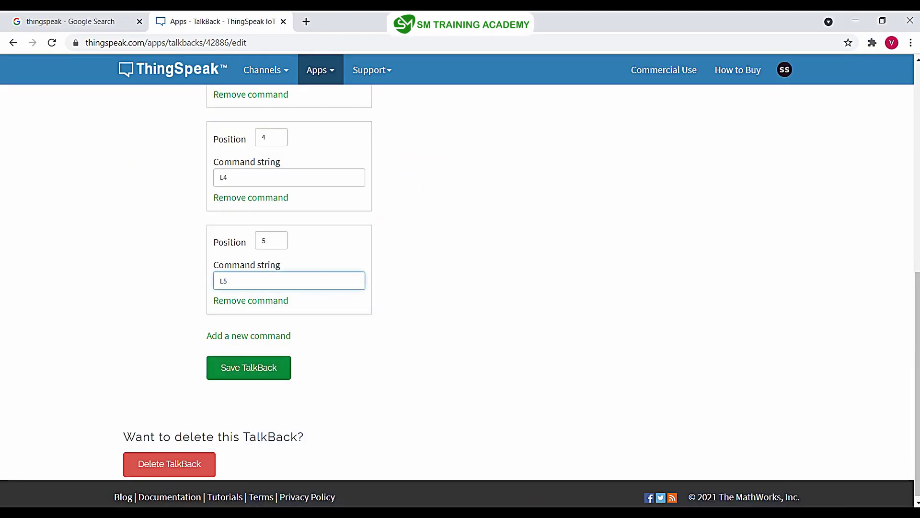
{"action": "left_click", "coordinate": [249, 367]}
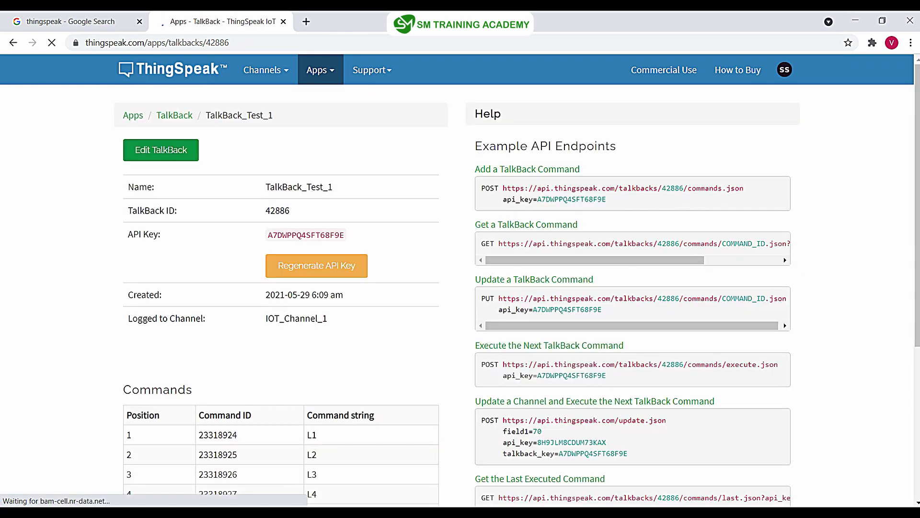
Review the Commands table listing L1–L5 with their assigned command IDs
{"action": "scroll", "coordinate": [460, 288], "scroll_direction": "down", "scroll_amount": 4}
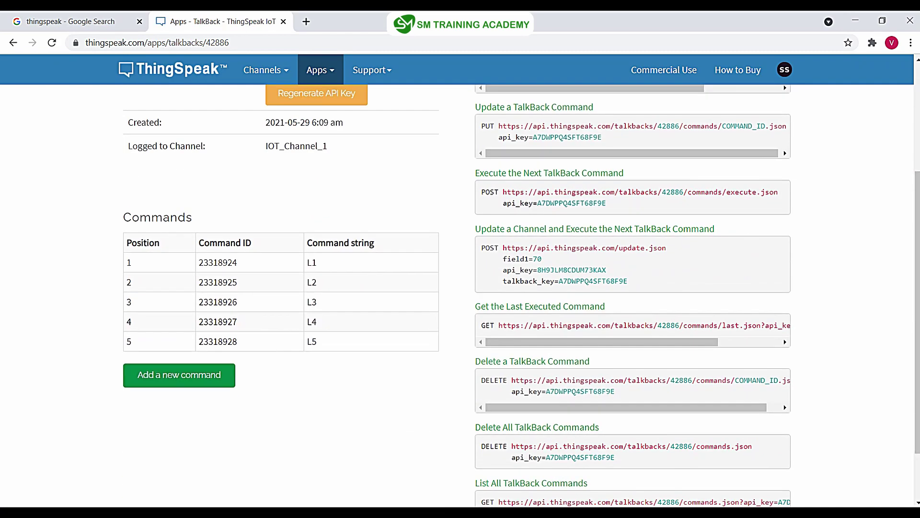
{"action": "left_click_drag", "start_coordinate": [126, 250], "coordinate": [317, 335]}
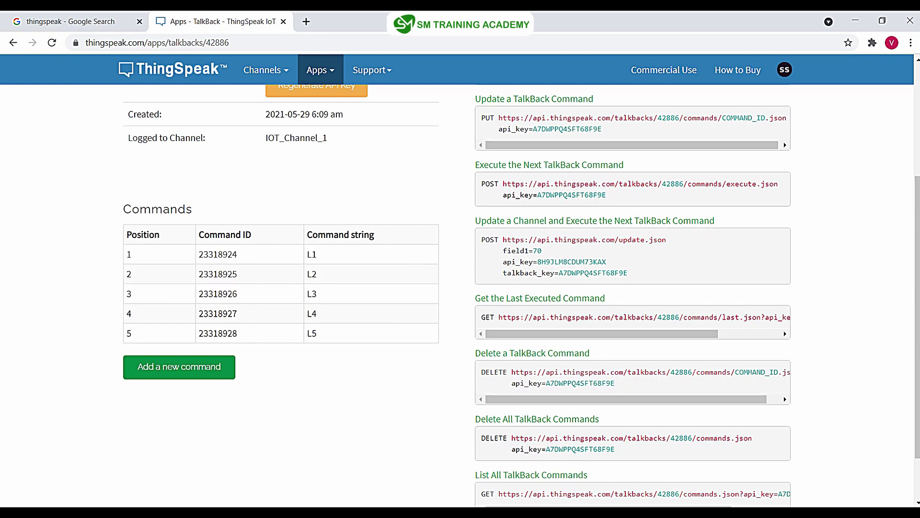
{"action": "left_click_drag", "start_coordinate": [318, 254], "coordinate": [307, 273]}
{"action": "left_click_drag", "start_coordinate": [198, 254], "coordinate": [237, 273]}
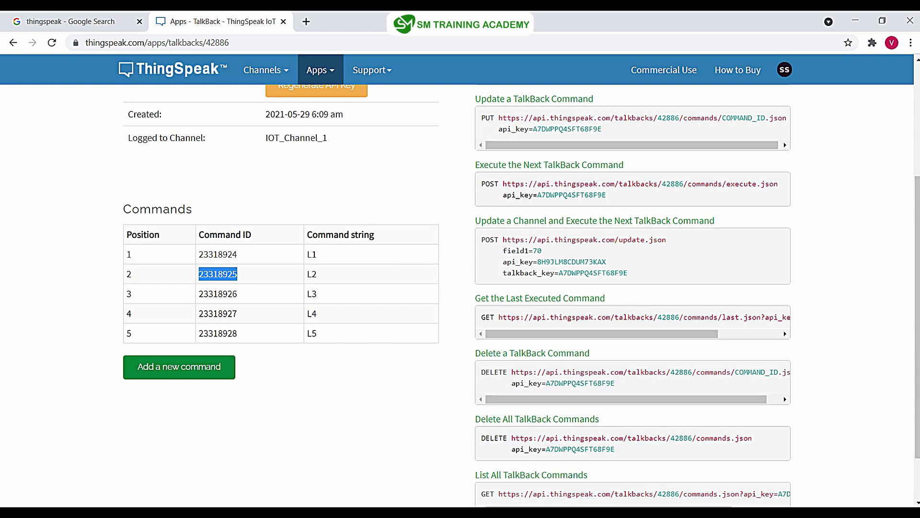
Re-save the TalkBack from its edit page and highlight its TalkBack ID and API key
{"action": "scroll", "coordinate": [460, 287], "scroll_direction": "up", "scroll_amount": 4}
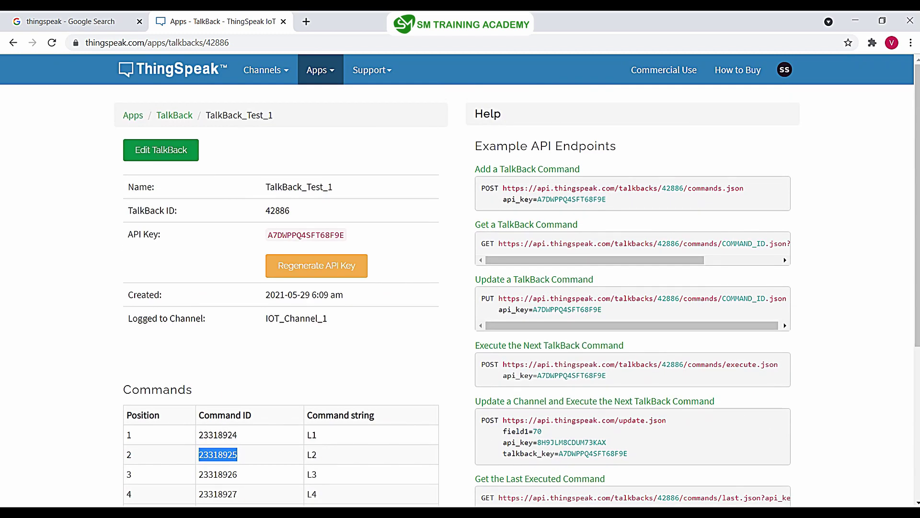
{"action": "left_click", "coordinate": [160, 150]}
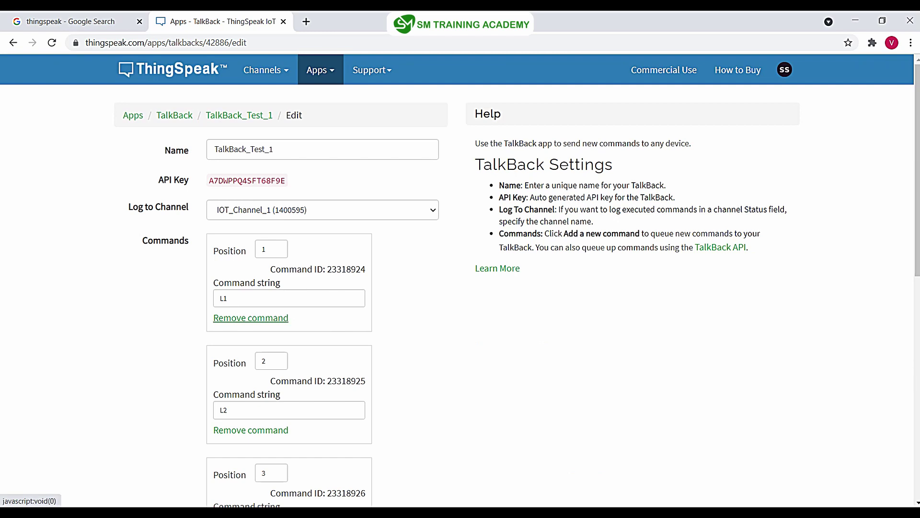
{"action": "scroll", "coordinate": [460, 287], "scroll_direction": "down", "scroll_amount": 10}
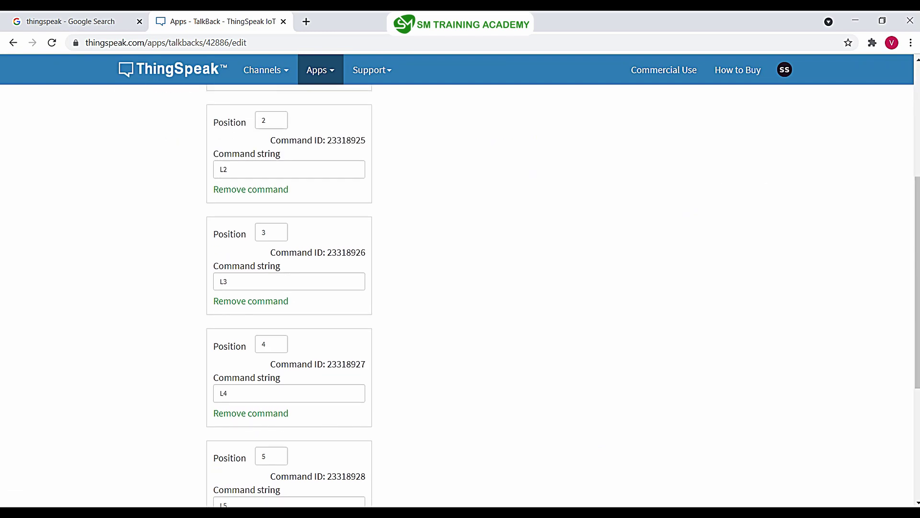
{"action": "left_click", "coordinate": [248, 363]}
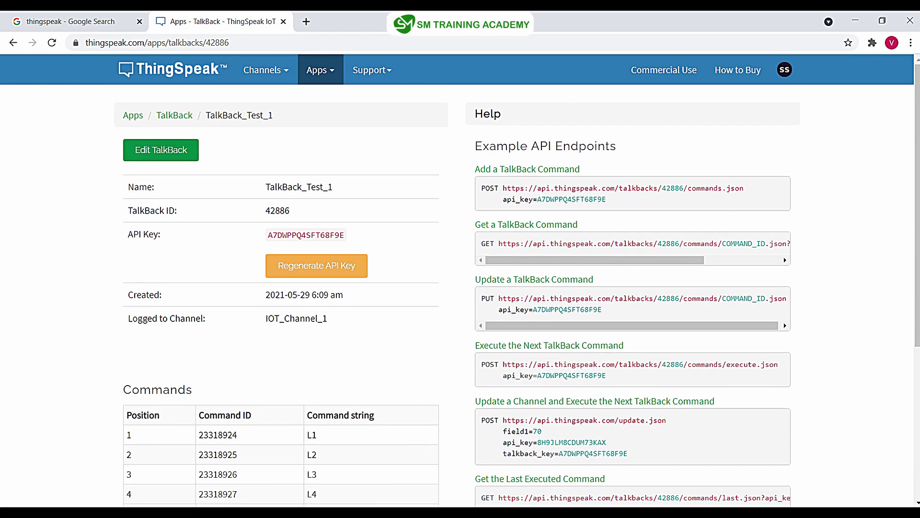
{"action": "left_click_drag", "start_coordinate": [344, 235], "coordinate": [267, 235]}
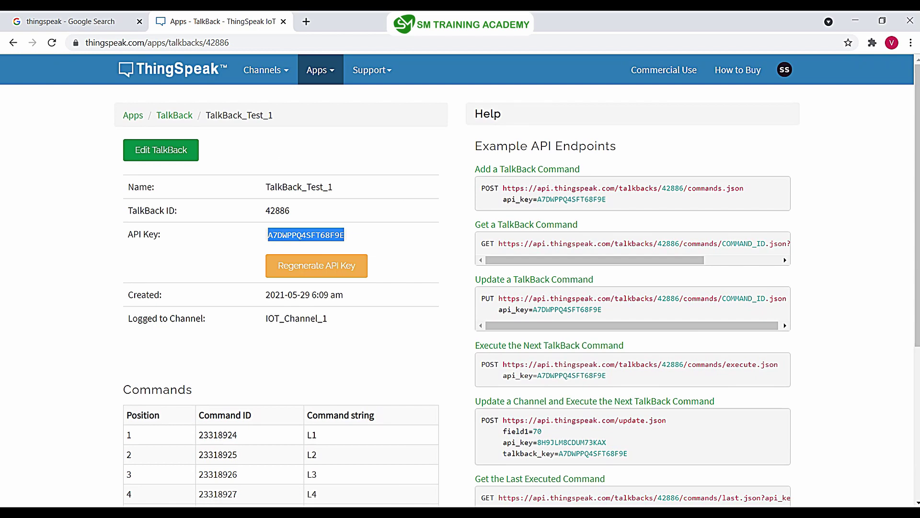
{"action": "left_click_drag", "start_coordinate": [289, 211], "coordinate": [266, 210]}
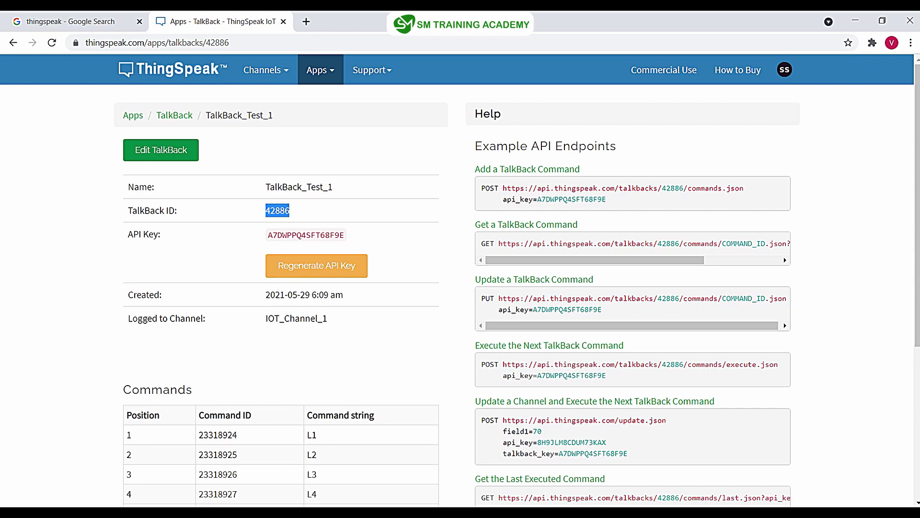
{"action": "left_click_drag", "start_coordinate": [346, 235], "coordinate": [267, 235]}
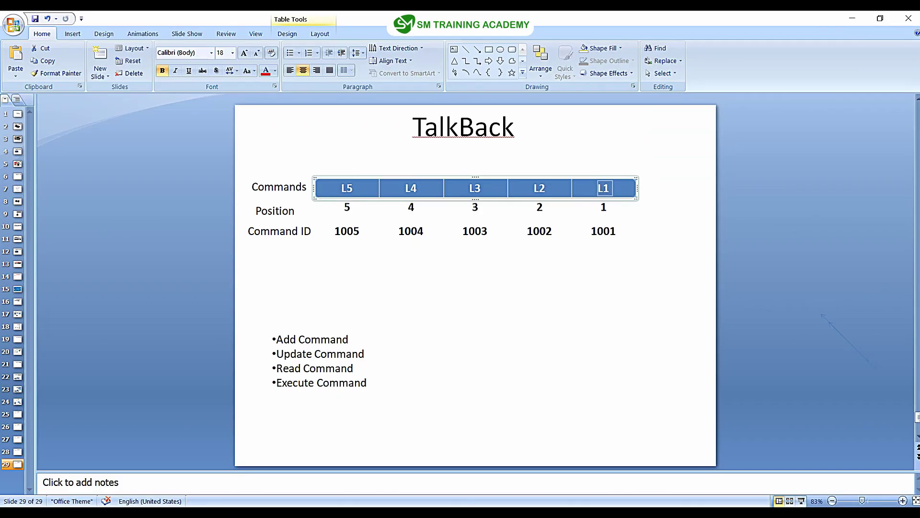
Highlight the Add, Update, Read and Execute Command bullets on the TalkBack slide
{"action": "left_click_drag", "start_coordinate": [274, 339], "coordinate": [368, 384]}
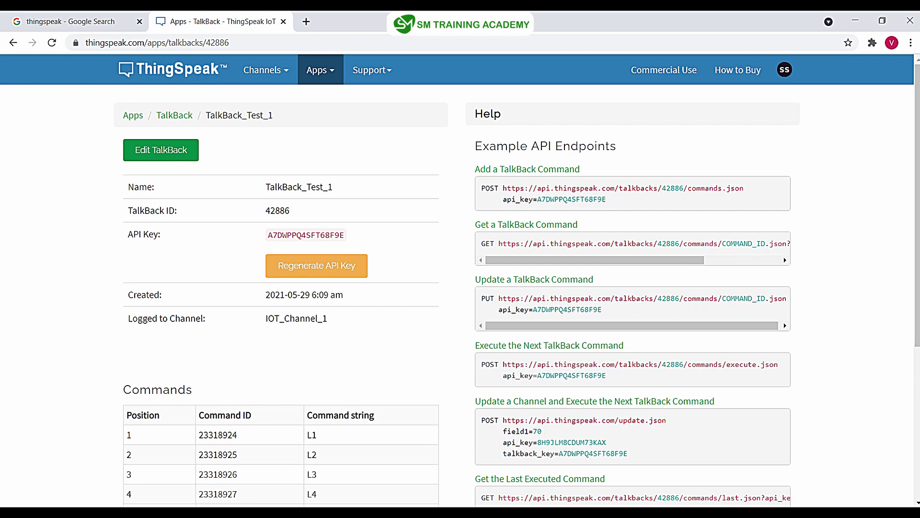
Highlight the Add, Get, Update and Execute TalkBack Command endpoints in the Help panel
{"action": "left_click_drag", "start_coordinate": [503, 188], "coordinate": [606, 199]}
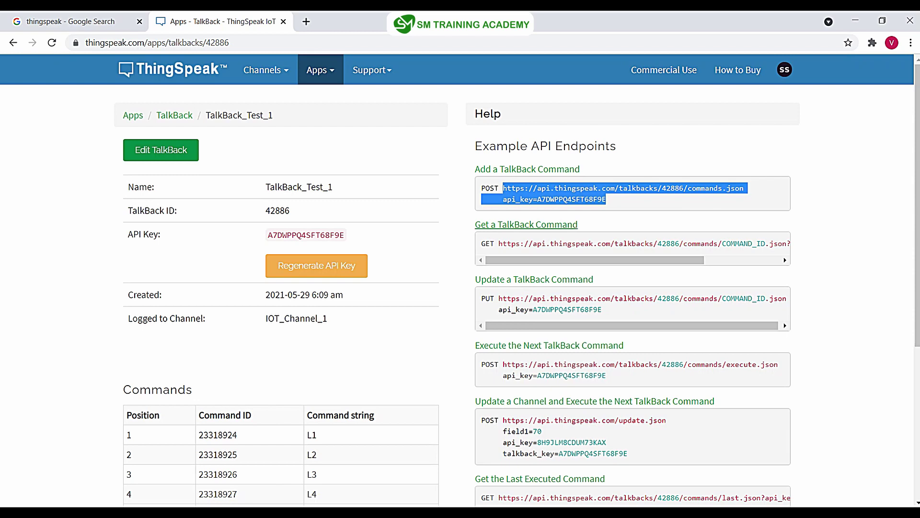
{"action": "left_click_drag", "start_coordinate": [498, 243], "coordinate": [790, 244]}
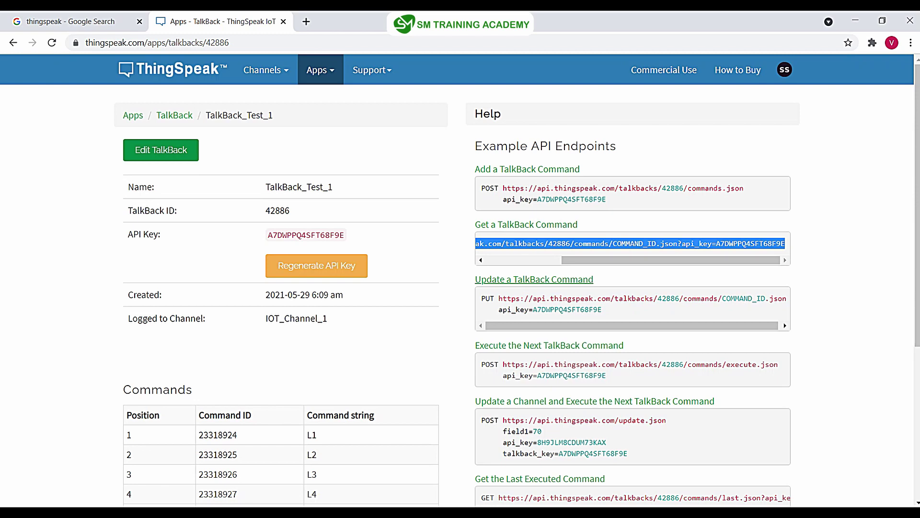
{"action": "scroll", "coordinate": [784, 390], "scroll_direction": "down", "scroll_amount": 3}
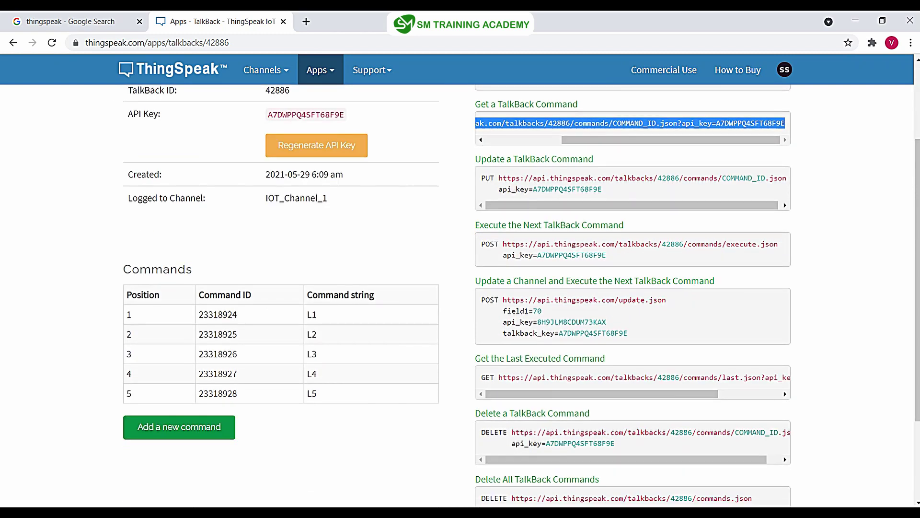
{"action": "left_click_drag", "start_coordinate": [499, 177], "coordinate": [602, 189]}
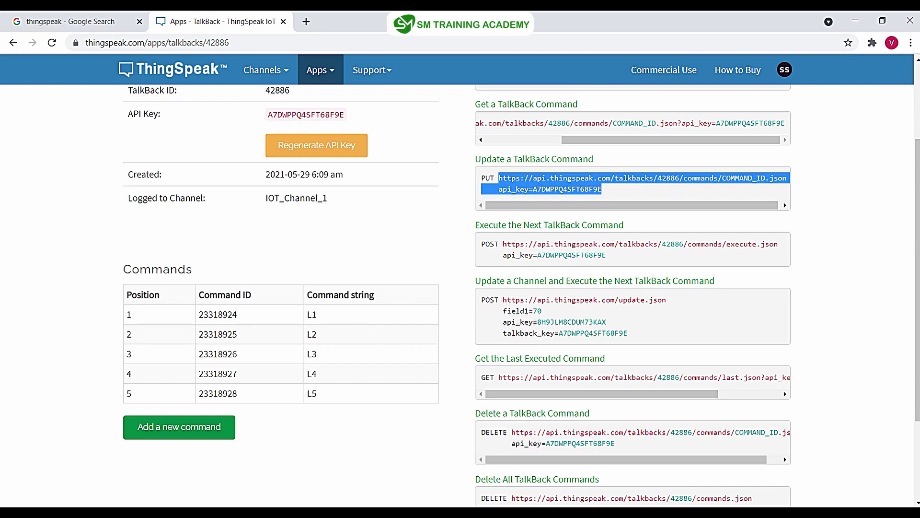
{"action": "left_click_drag", "start_coordinate": [503, 244], "coordinate": [606, 255]}
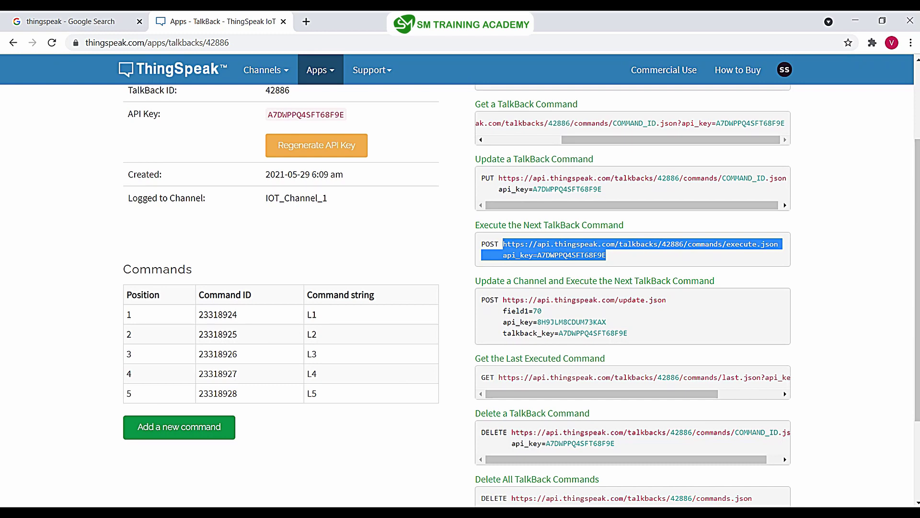
{"action": "left_click", "coordinate": [783, 263]}
Go through the add, get, update and execute endpoint URLs a second time
{"action": "scroll", "coordinate": [783, 263], "scroll_direction": "up", "scroll_amount": 3}
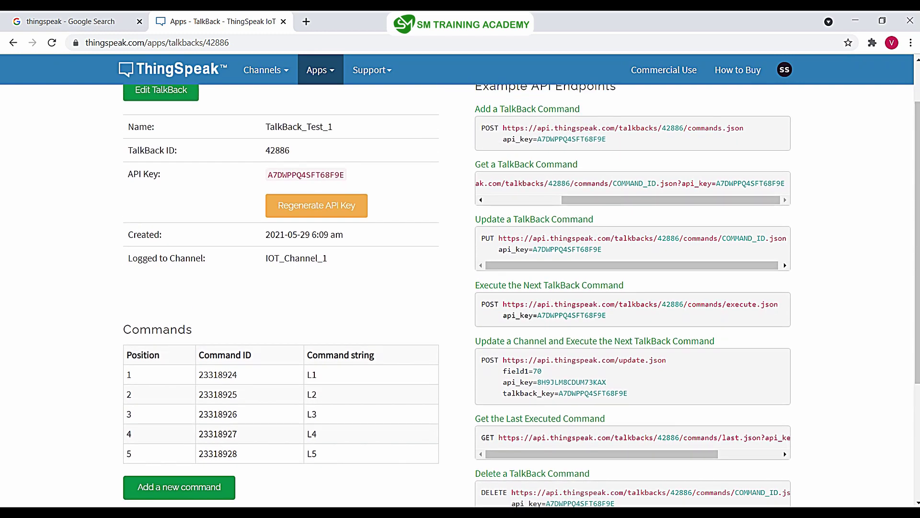
{"action": "left_click_drag", "start_coordinate": [503, 188], "coordinate": [606, 198]}
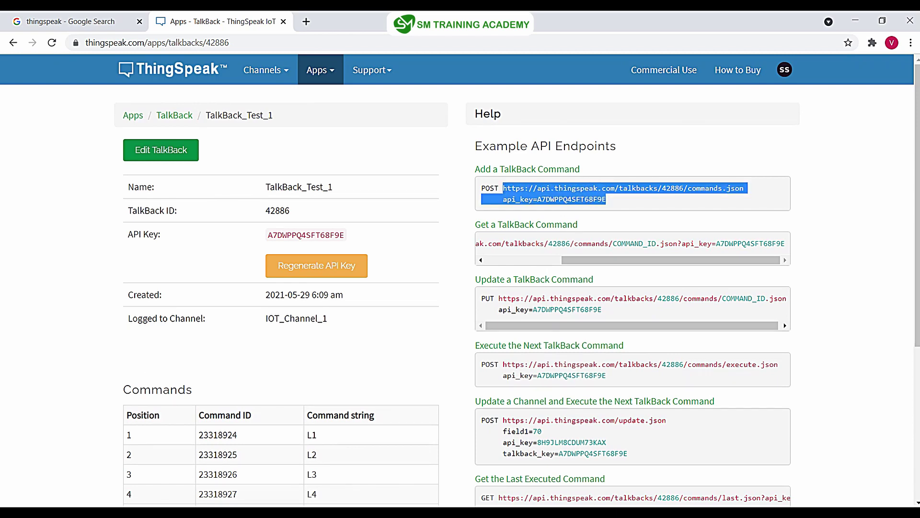
{"action": "scroll", "coordinate": [784, 257], "scroll_direction": "left", "scroll_amount": 5}
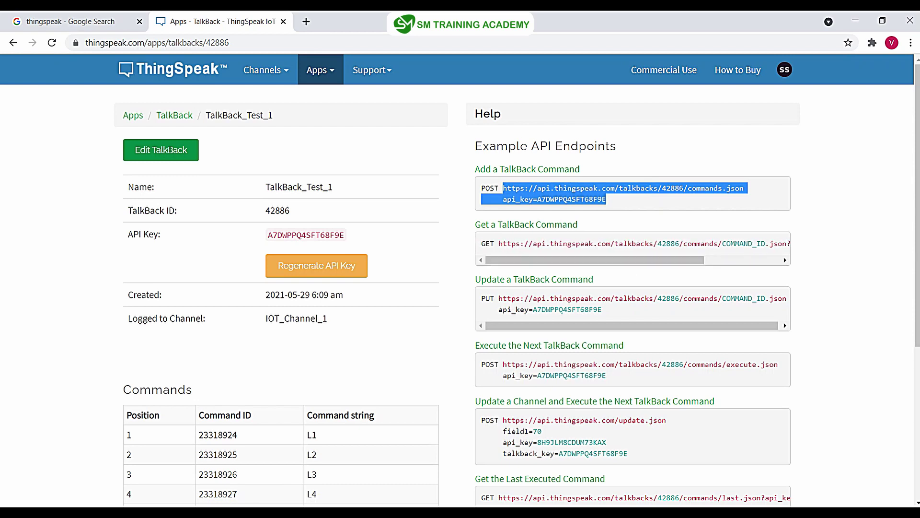
{"action": "left_click_drag", "start_coordinate": [498, 243], "coordinate": [790, 244]}
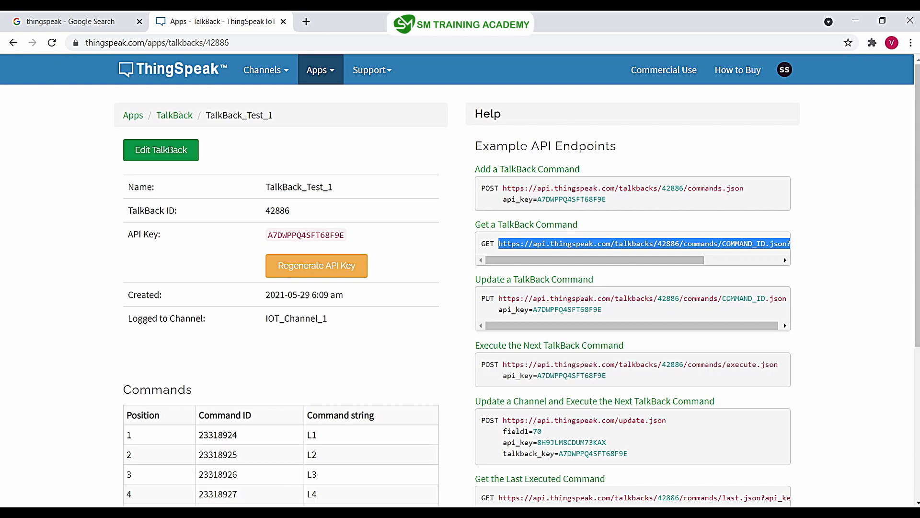
{"action": "scroll", "coordinate": [784, 257], "scroll_direction": "down", "scroll_amount": 1}
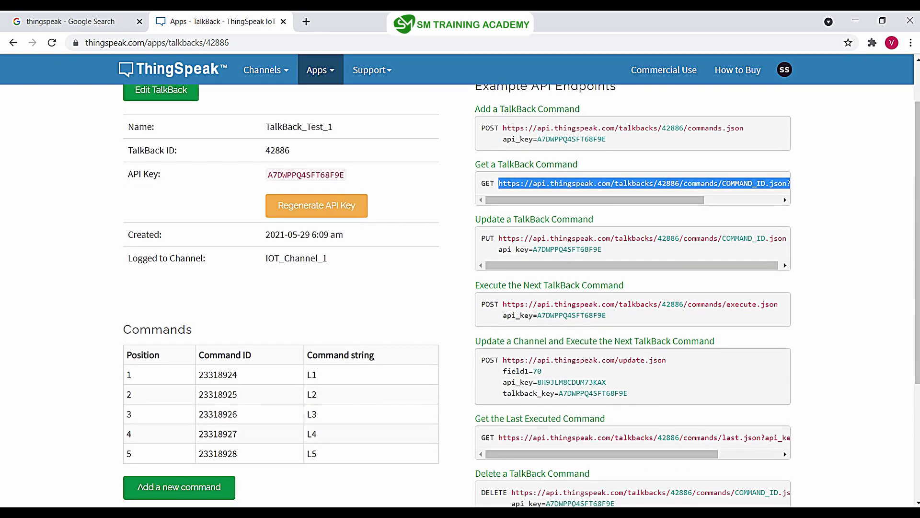
{"action": "left_click_drag", "start_coordinate": [499, 238], "coordinate": [602, 250]}
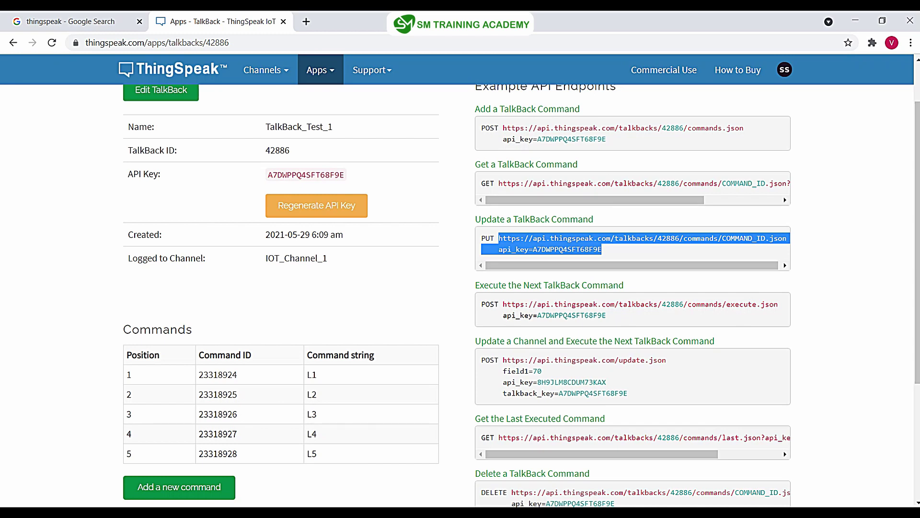
{"action": "scroll", "coordinate": [460, 295], "scroll_direction": "down", "scroll_amount": 1}
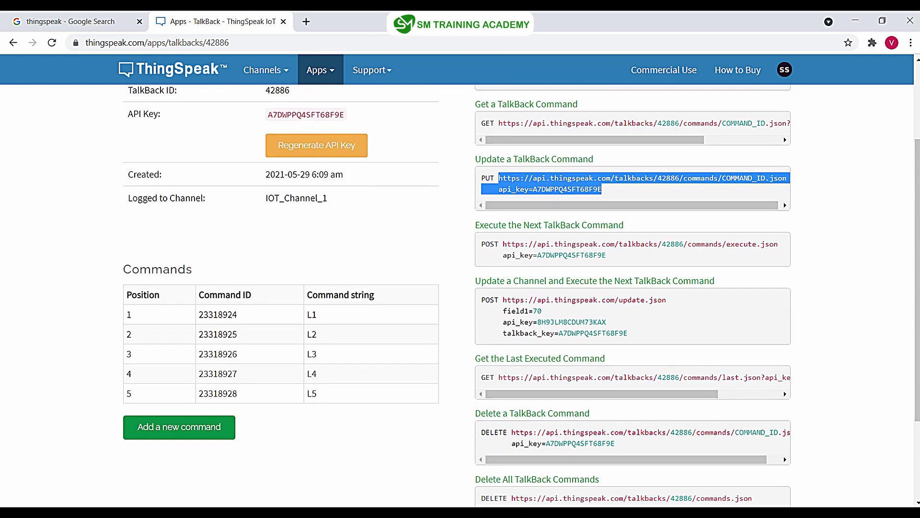
{"action": "left_click_drag", "start_coordinate": [503, 244], "coordinate": [606, 255]}
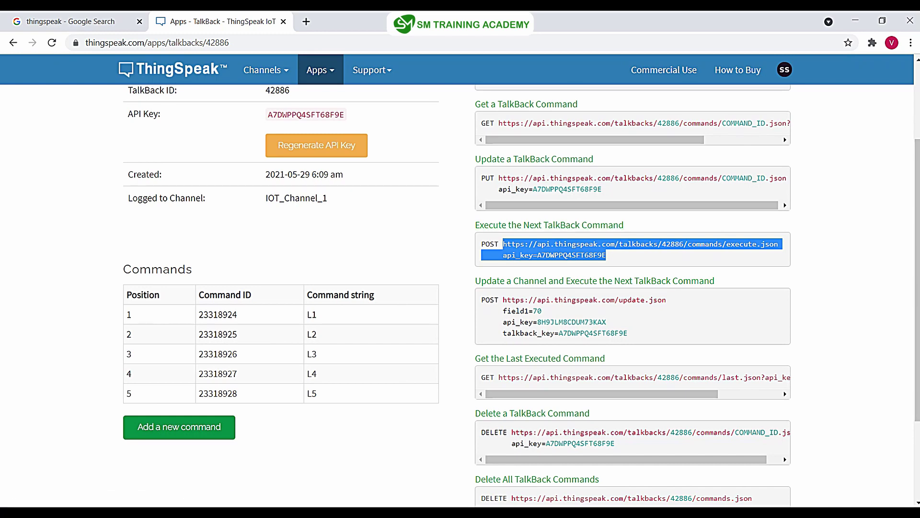
{"action": "left_click", "coordinate": [784, 279]}
Point out command L5 in row 5, then select the Add a TalkBack Command URL
{"action": "scroll", "coordinate": [783, 280], "scroll_direction": "up", "scroll_amount": 3}
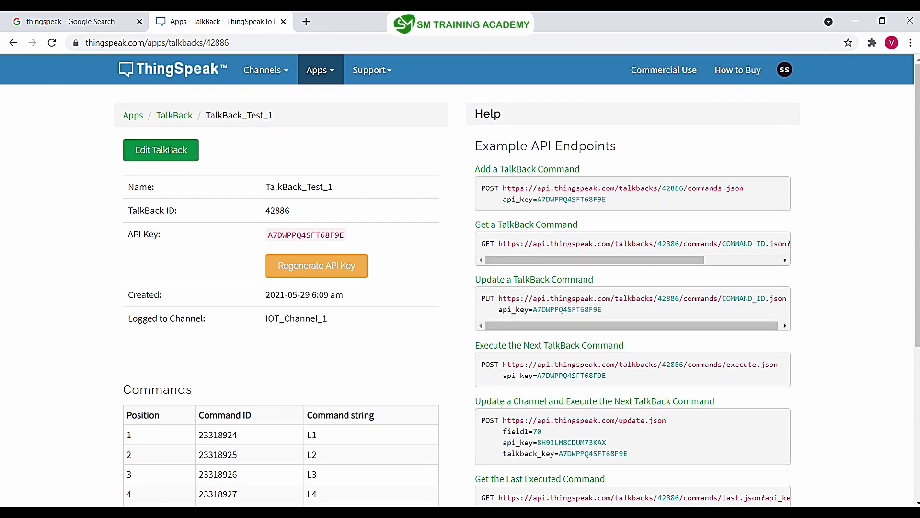
{"action": "scroll", "coordinate": [784, 456], "scroll_direction": "down", "scroll_amount": 3}
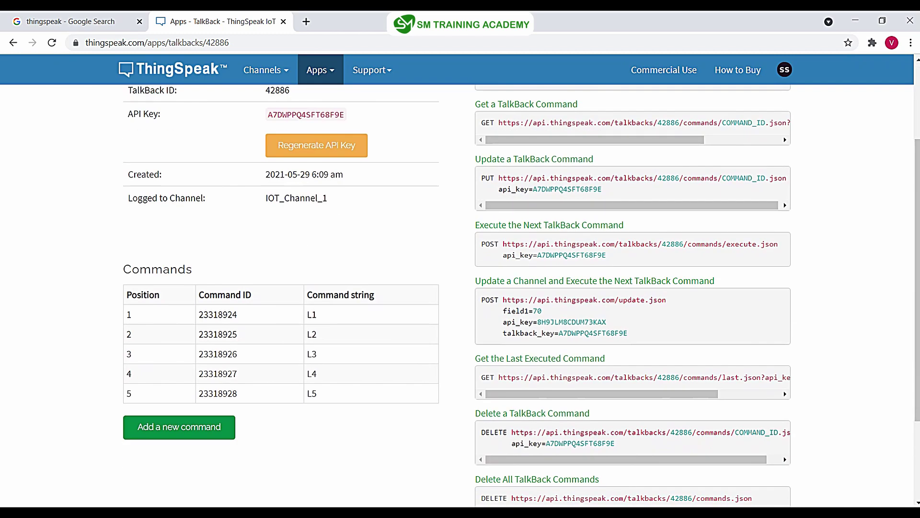
{"action": "scroll", "coordinate": [784, 456], "scroll_direction": "up", "scroll_amount": 2}
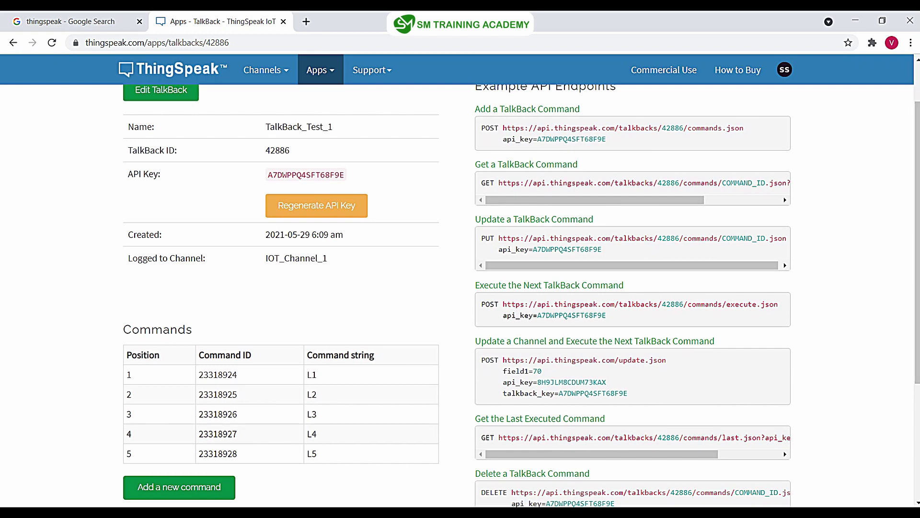
{"action": "double_click", "coordinate": [311, 453]}
{"action": "scroll", "coordinate": [783, 263], "scroll_direction": "up", "scroll_amount": 2}
{"action": "left_click_drag", "start_coordinate": [607, 199], "coordinate": [503, 188]}
{"action": "key", "text": "ctrl+c"}
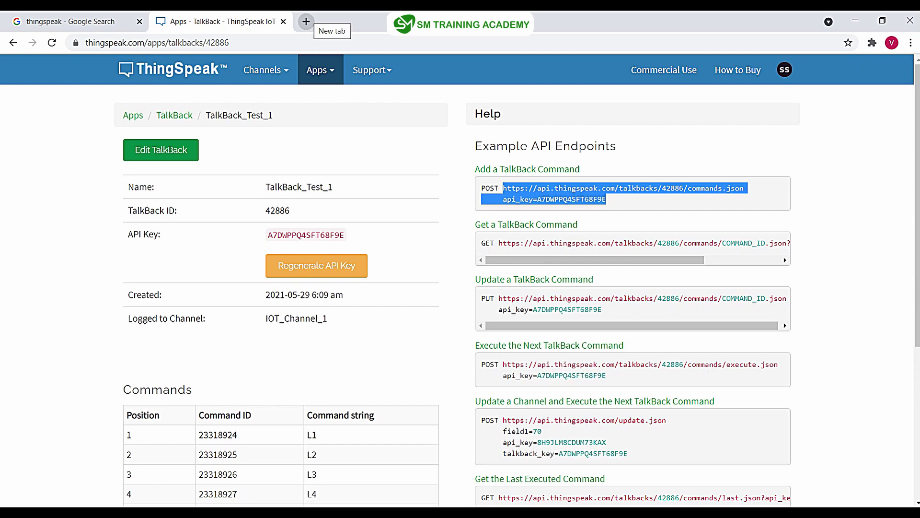
Search Google for POSTMAN and open the Download Postman page in its own tab
{"action": "left_click", "coordinate": [306, 22]}
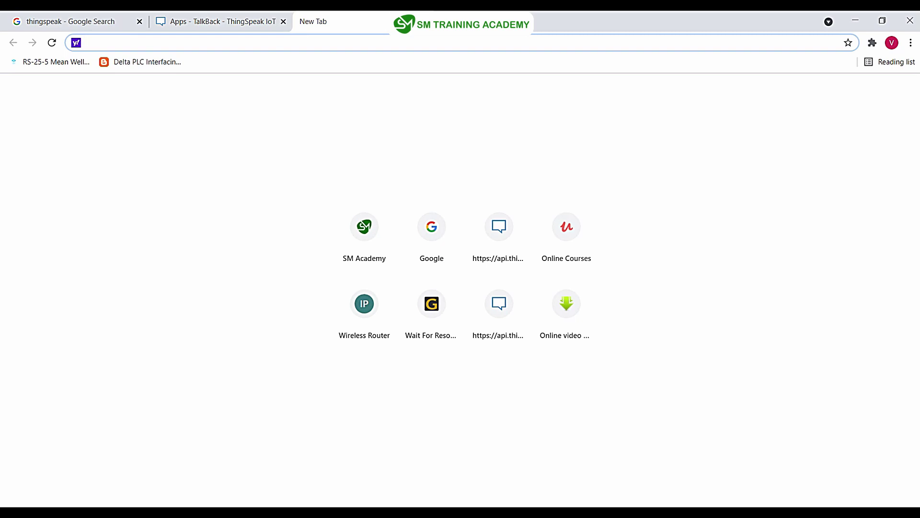
{"action": "type", "text": "GOOGL"}
{"action": "key", "text": "Return"}
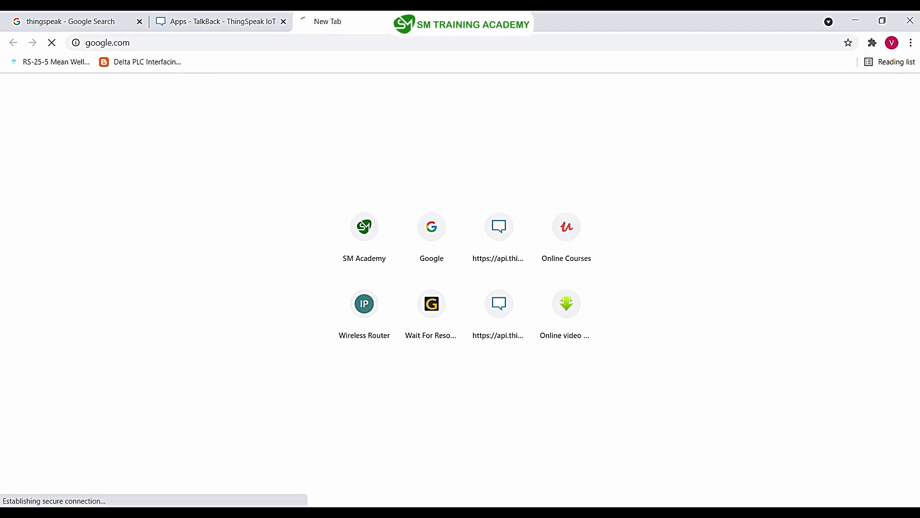
{"action": "type", "text": "POST"}
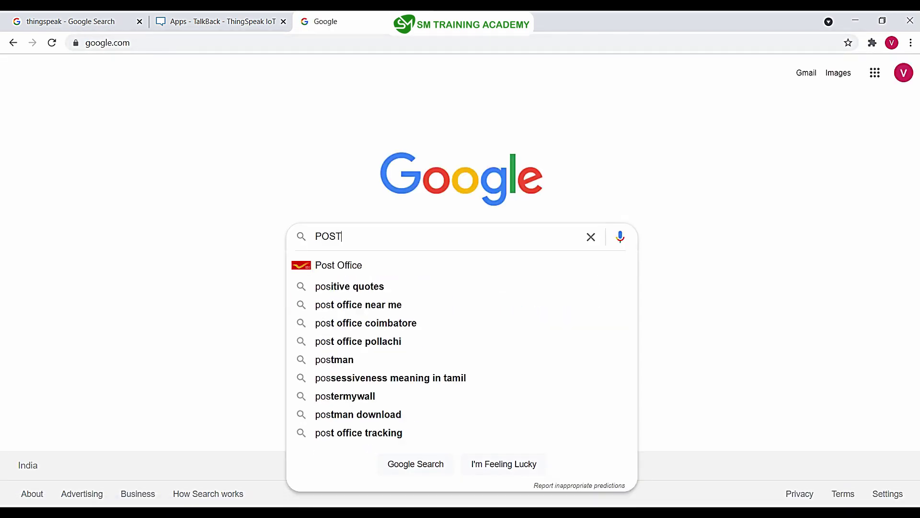
{"action": "type", "text": "MAN"}
{"action": "key", "text": "Return"}
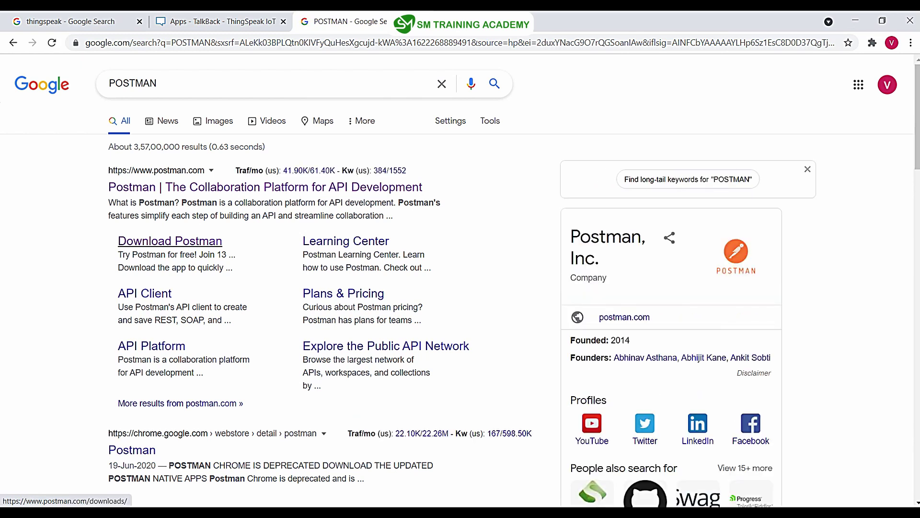
{"action": "left_click", "coordinate": [171, 241], "text": "ctrl"}
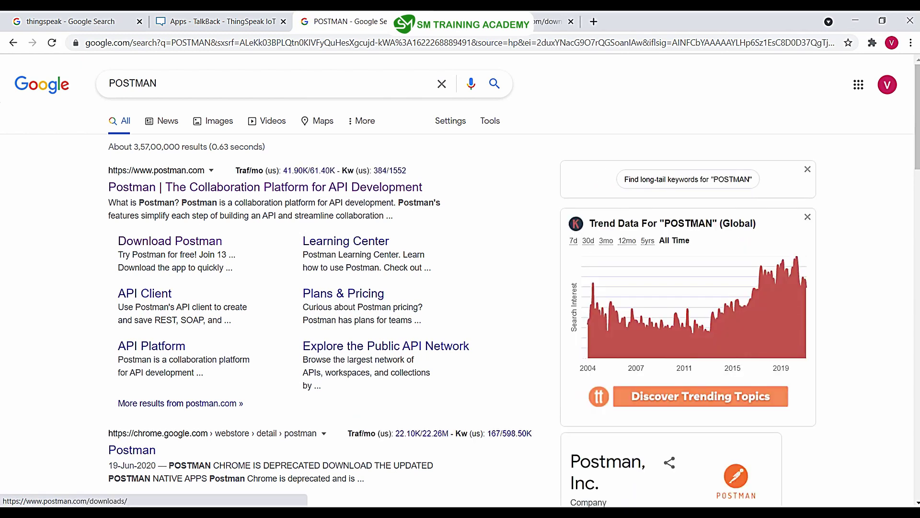
{"action": "left_click", "coordinate": [551, 21]}
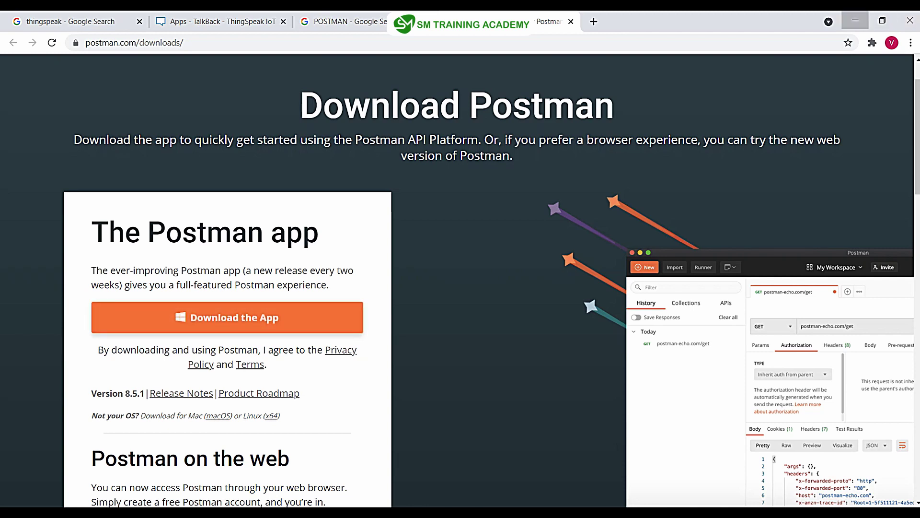
Minimize Chrome, PowerPoint and File Explorer, then launch the Postman desktop app
{"action": "left_click", "coordinate": [855, 20]}
{"action": "left_click", "coordinate": [852, 18]}
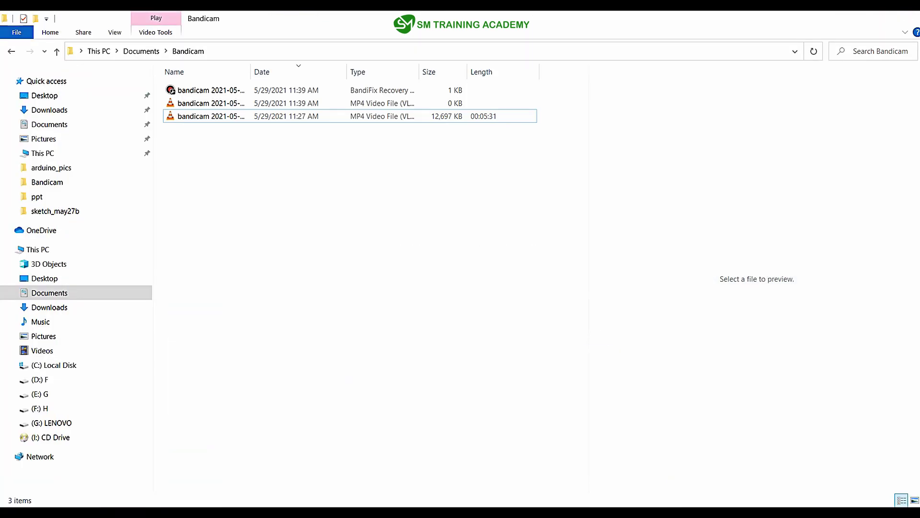
{"action": "left_click", "coordinate": [852, 18]}
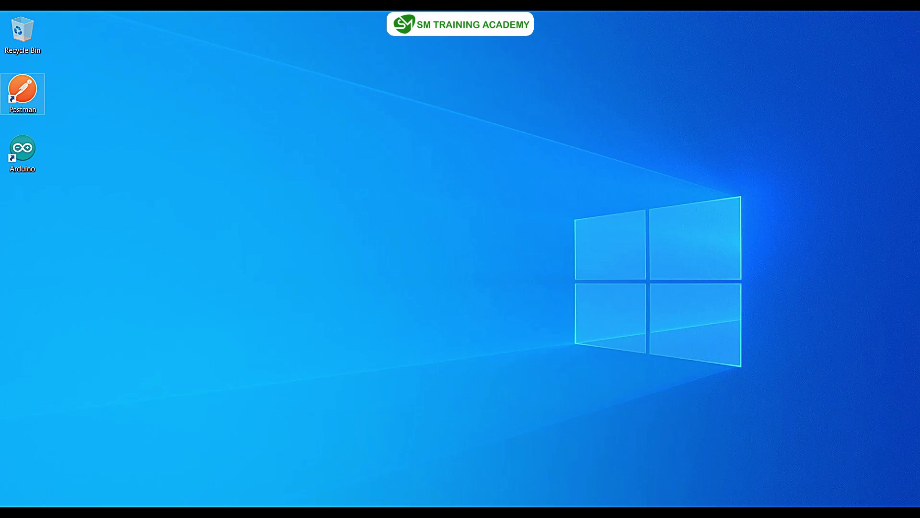
{"action": "double_click", "coordinate": [23, 91]}
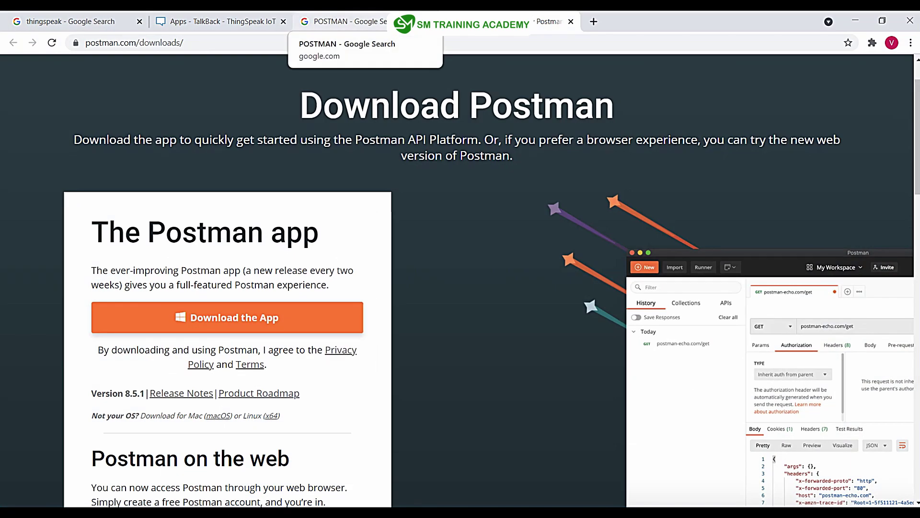
Return to the ThingSpeak TalkBack tab and paste the copied commands URL into a new tab
{"action": "left_click", "coordinate": [342, 21]}
{"action": "left_click", "coordinate": [218, 21]}
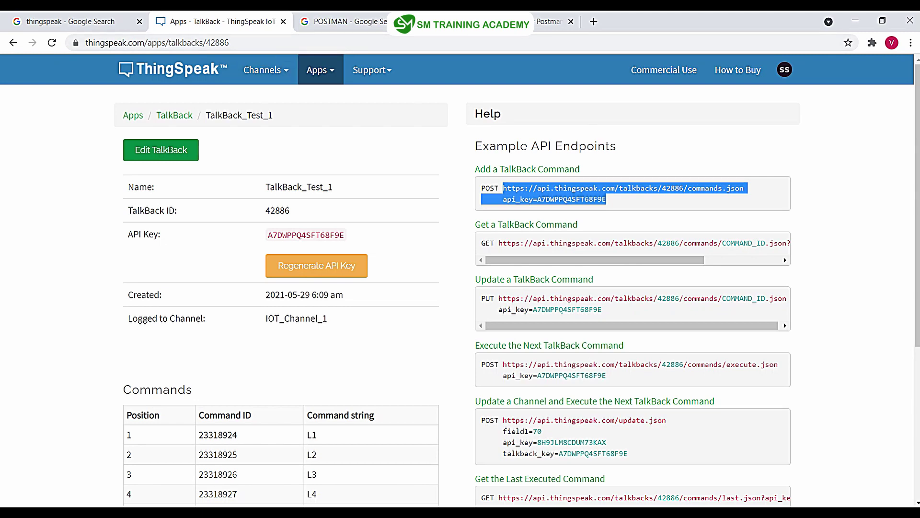
{"action": "left_click", "coordinate": [551, 21]}
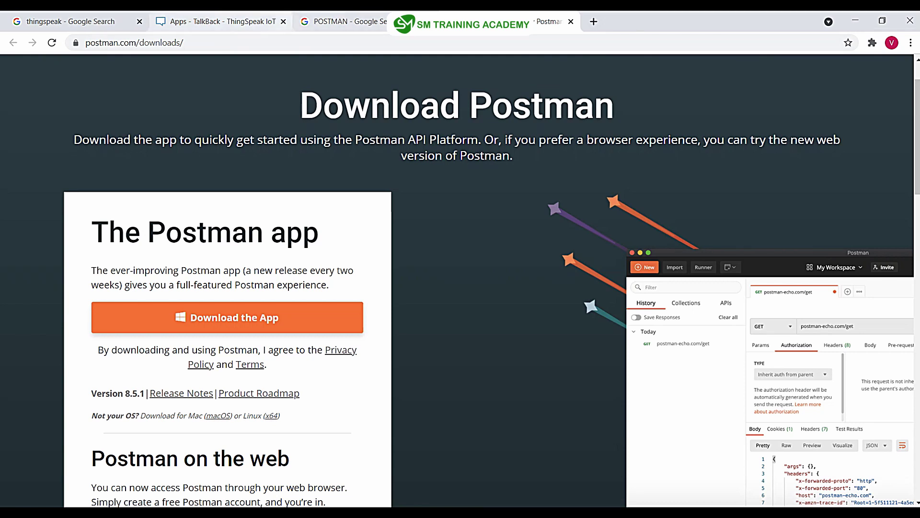
{"action": "key", "text": "ctrl+t"}
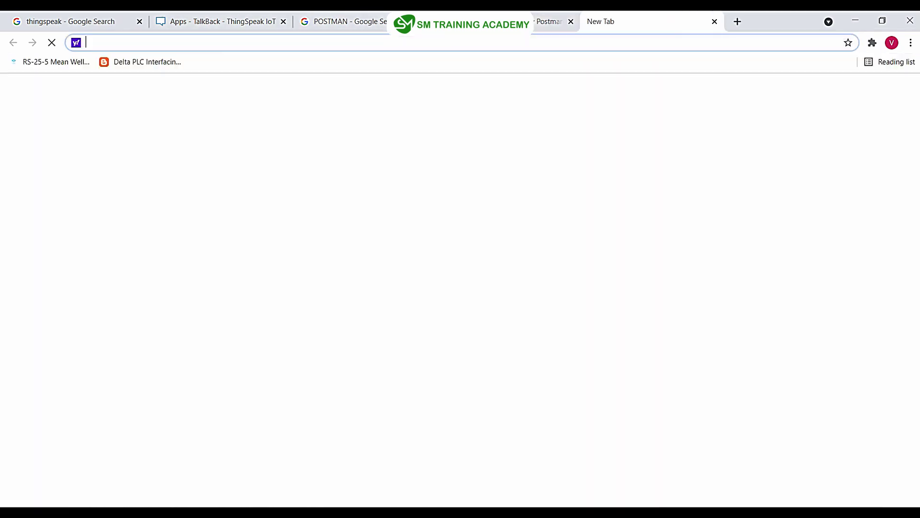
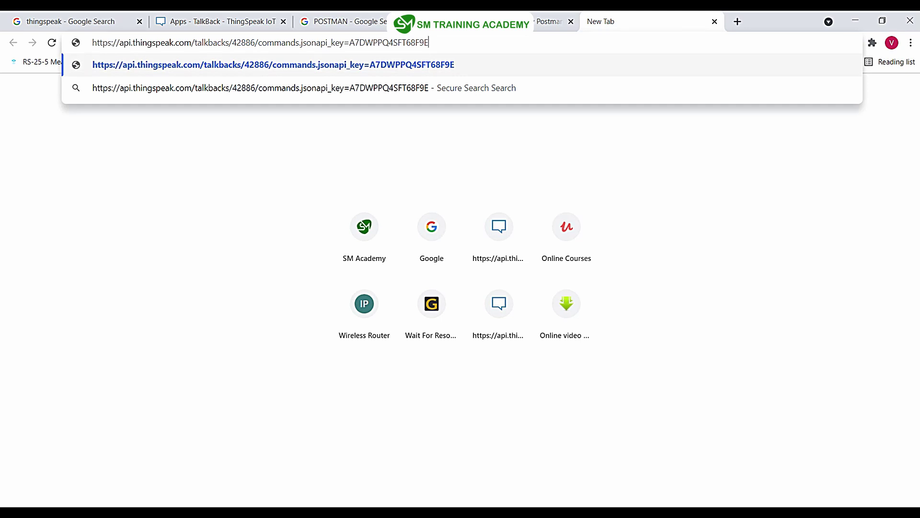
{"action": "key", "text": "ctrl+shift+Tab"}
{"action": "key", "text": "ctrl+shift+Tab"}
{"action": "key", "text": "ctrl+shift+Tab"}
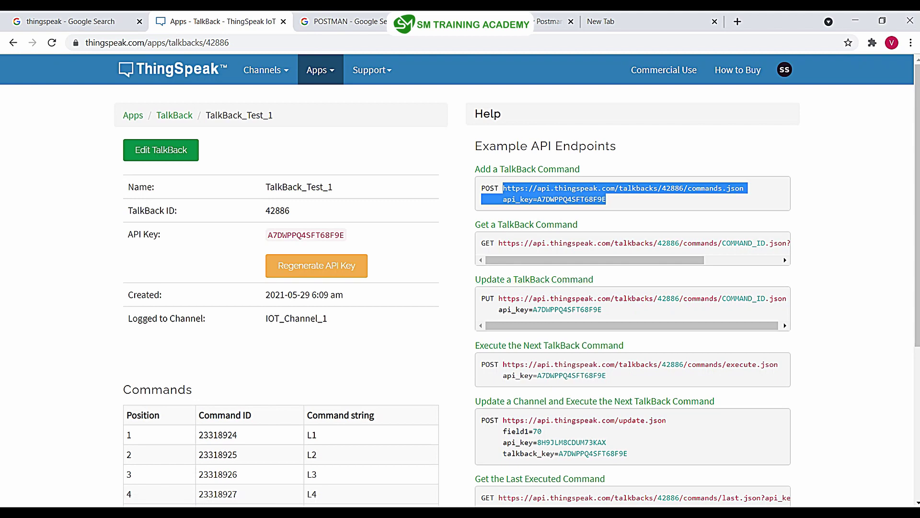
{"action": "left_click", "coordinate": [856, 21]}
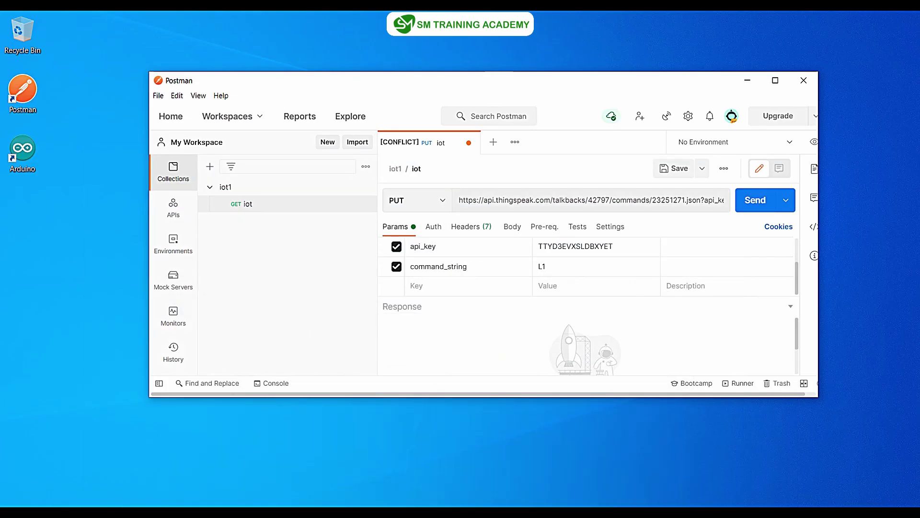
{"action": "left_click", "coordinate": [414, 200]}
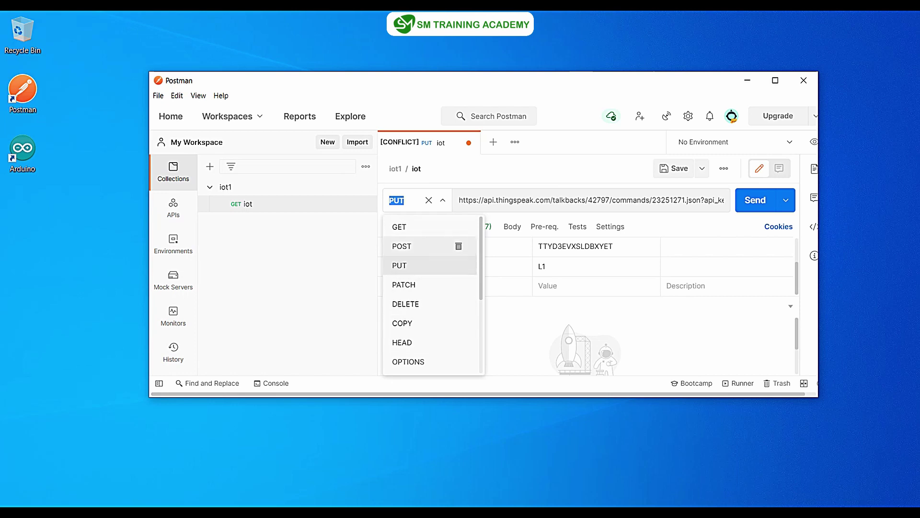
{"action": "left_click", "coordinate": [399, 226]}
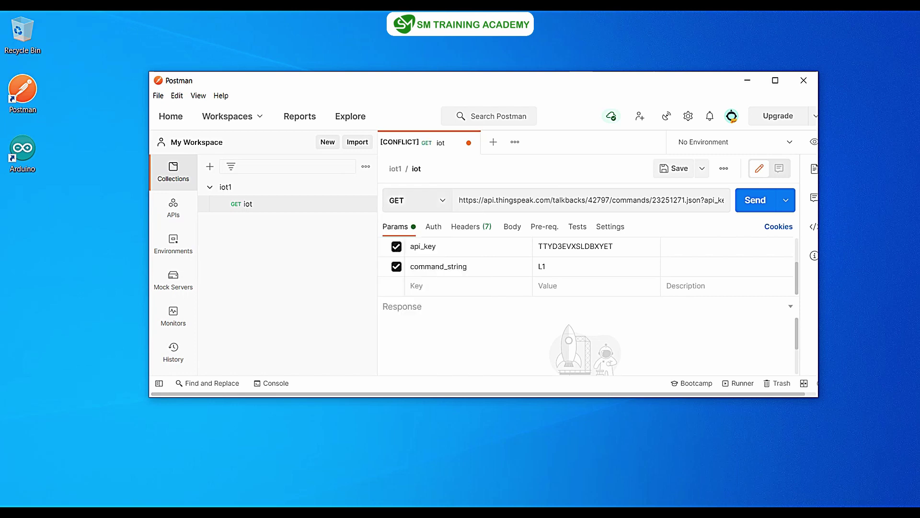
{"action": "left_click", "coordinate": [414, 200]}
{"action": "left_click", "coordinate": [401, 246]}
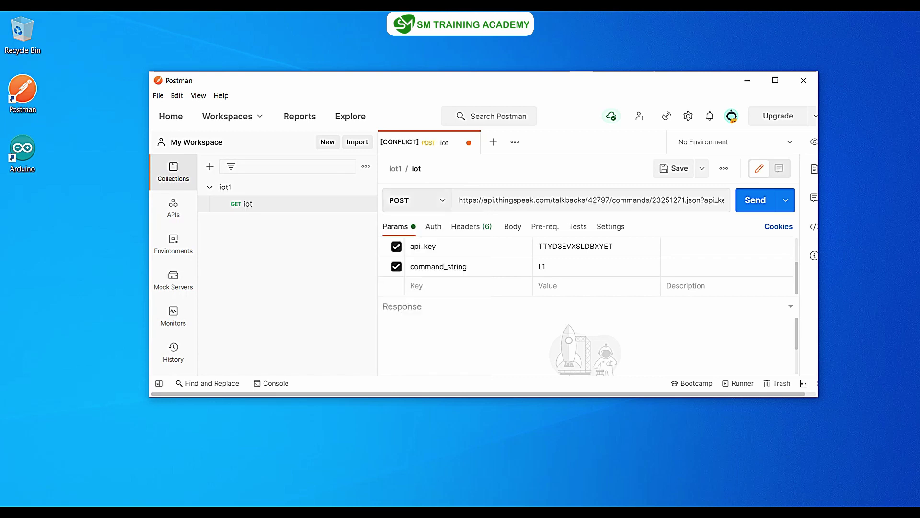
{"action": "left_click", "coordinate": [414, 199]}
{"action": "left_click", "coordinate": [400, 265]}
{"action": "left_click", "coordinate": [415, 200]}
{"action": "key", "text": "Escape"}
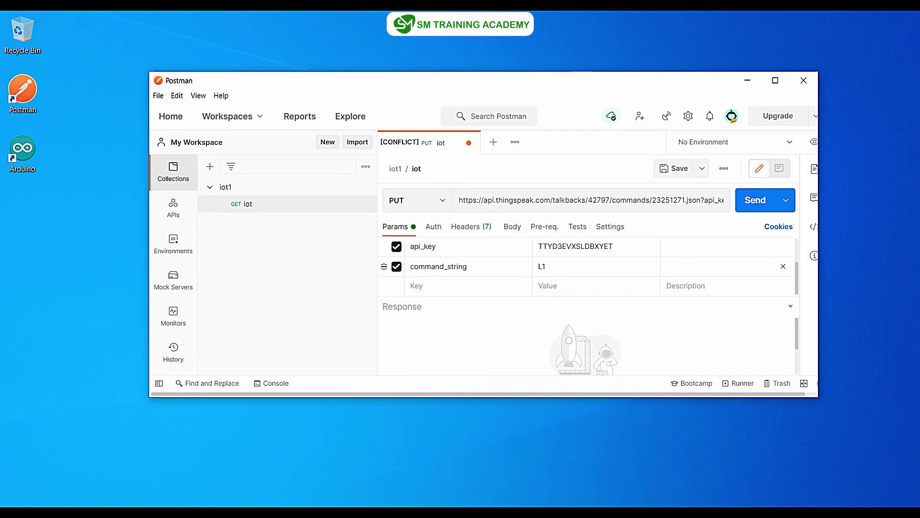
{"action": "left_click_drag", "start_coordinate": [383, 80], "coordinate": [282, 53]}
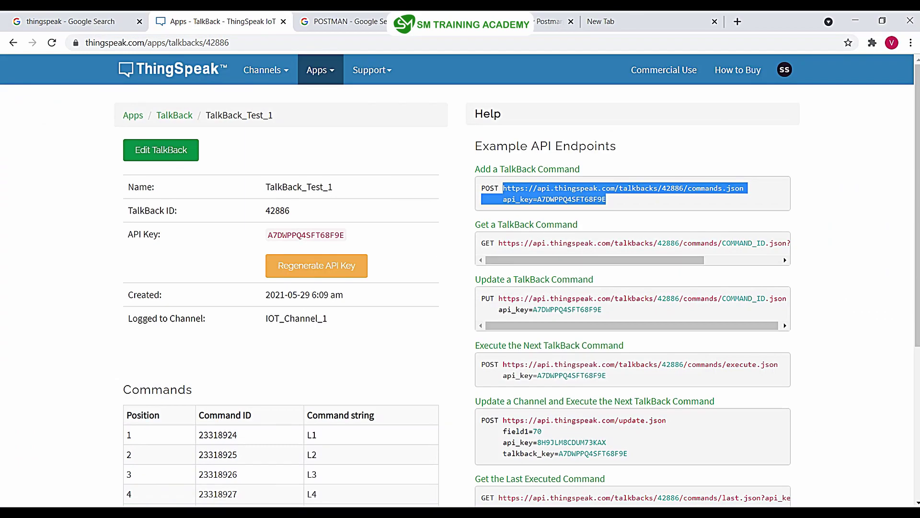
Replace Postman's request URL with the Add a TalkBack Command URL, inserting '?' before api_key
{"action": "right_click", "coordinate": [597, 199]}
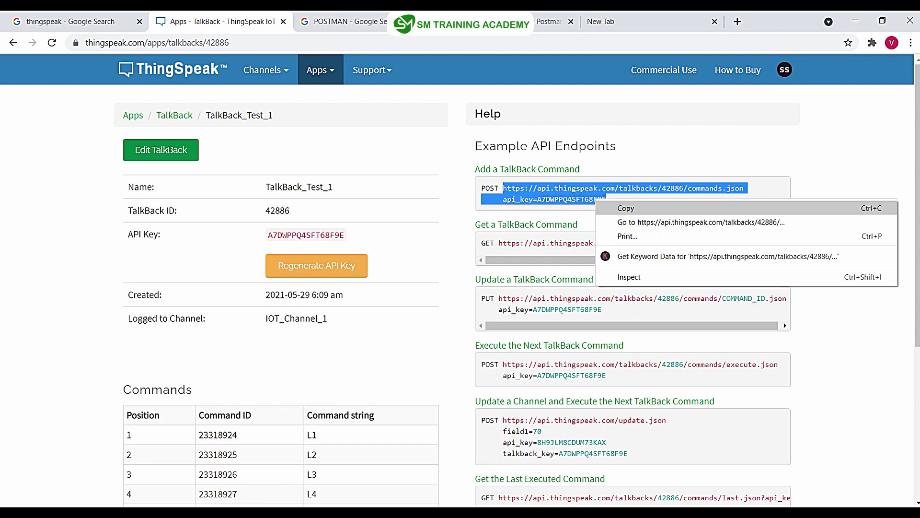
{"action": "left_click", "coordinate": [618, 207]}
{"action": "key", "text": "super"}
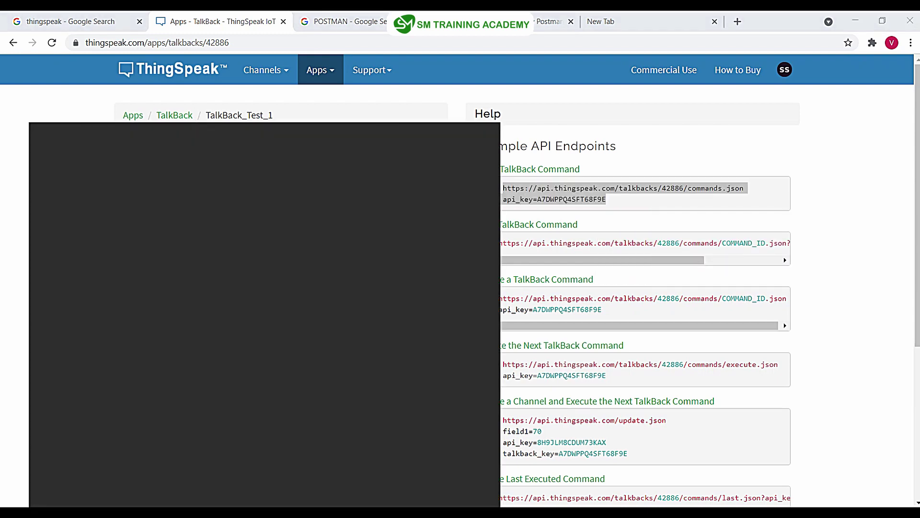
{"action": "key", "text": "alt+Tab"}
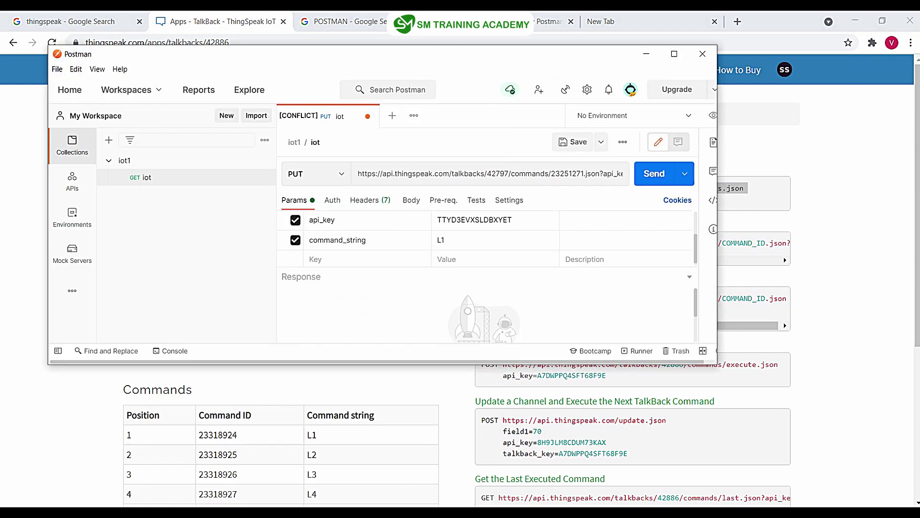
{"action": "key", "text": "ctrl+a"}
{"action": "key", "text": "ctrl+v"}
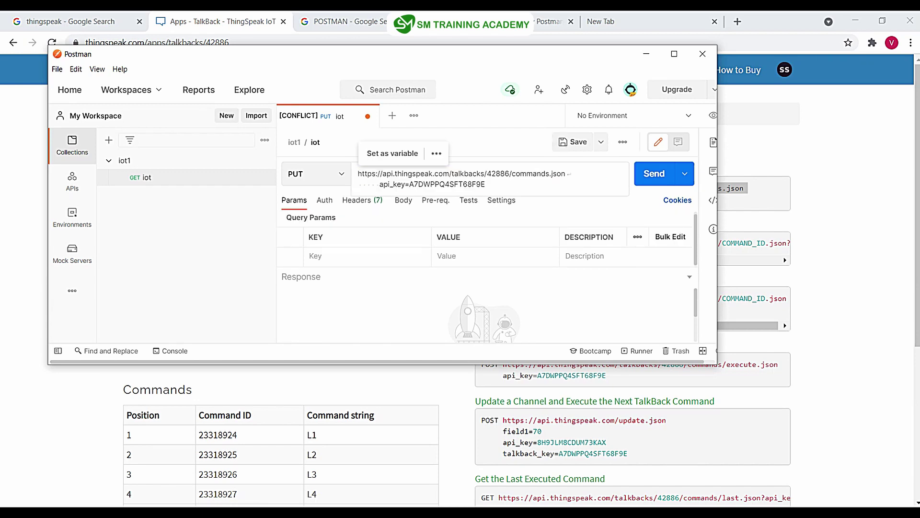
{"action": "key", "text": "super+Up"}
{"action": "key", "text": "BackSpace"}
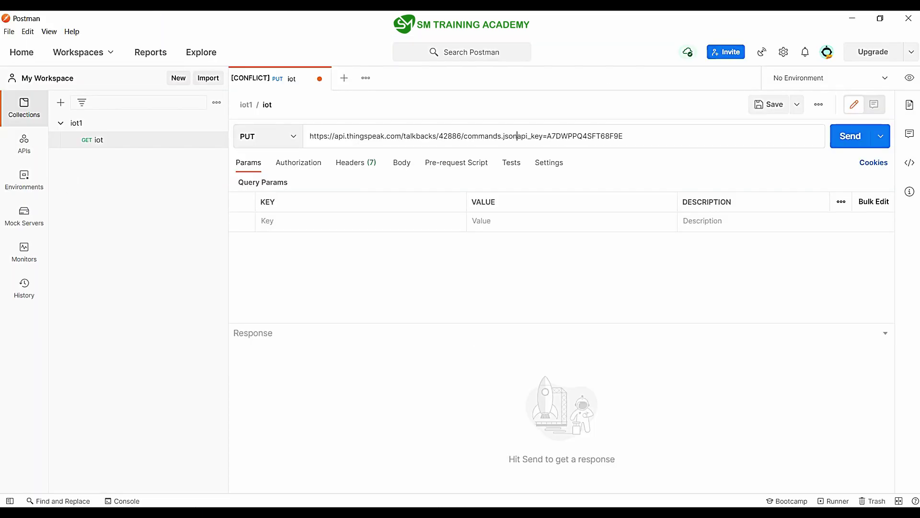
{"action": "type", "text": "?"}
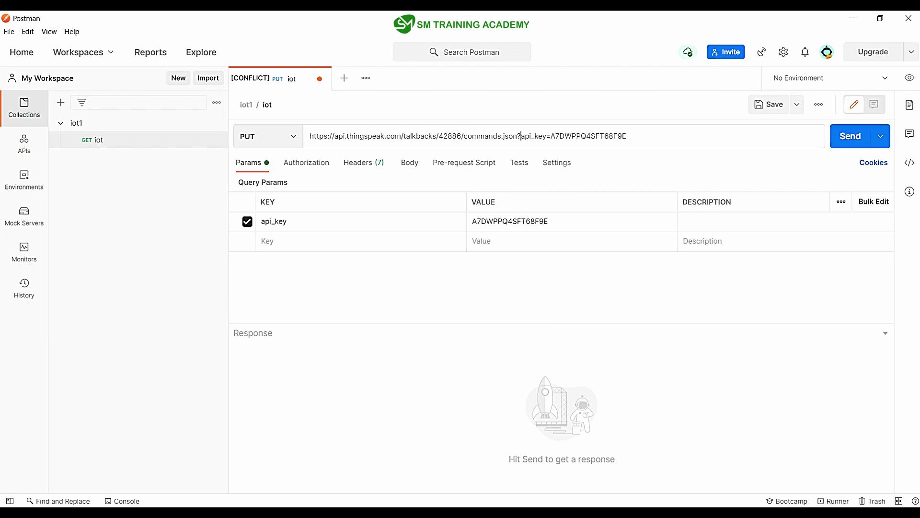
Resize the Postman window and highlight TalkBack ID 42886 and the api_key value
{"action": "left_click_drag", "start_coordinate": [438, 136], "coordinate": [461, 136]}
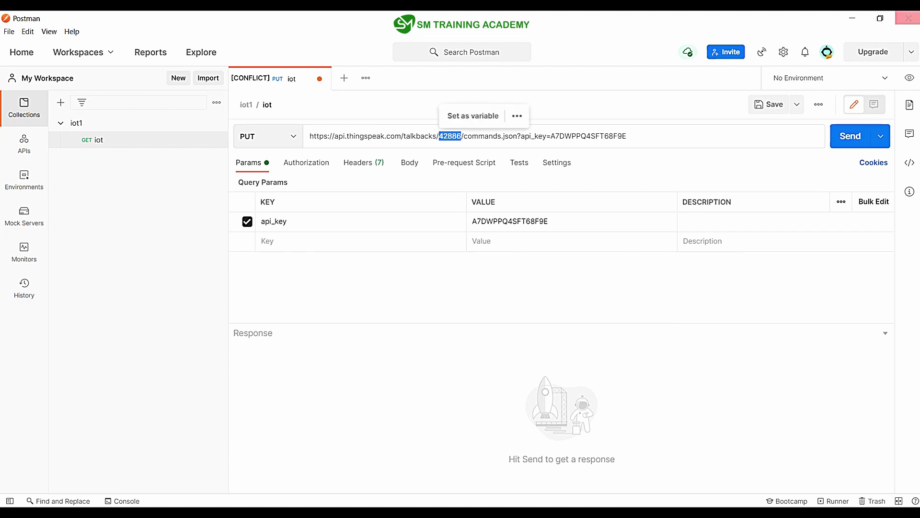
{"action": "key", "text": "super+Down"}
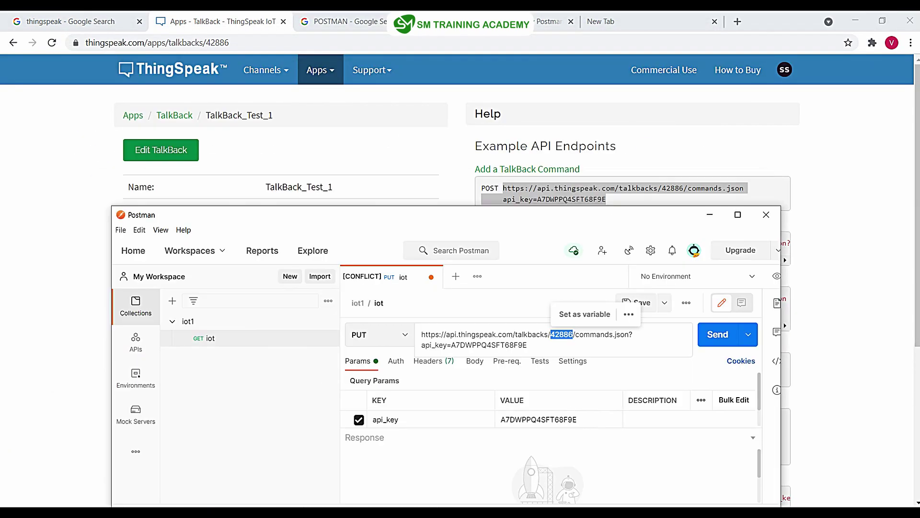
{"action": "left_click_drag", "start_coordinate": [374, 211], "coordinate": [431, 219]}
{"action": "scroll", "coordinate": [517, 144], "scroll_direction": "down", "scroll_amount": 2}
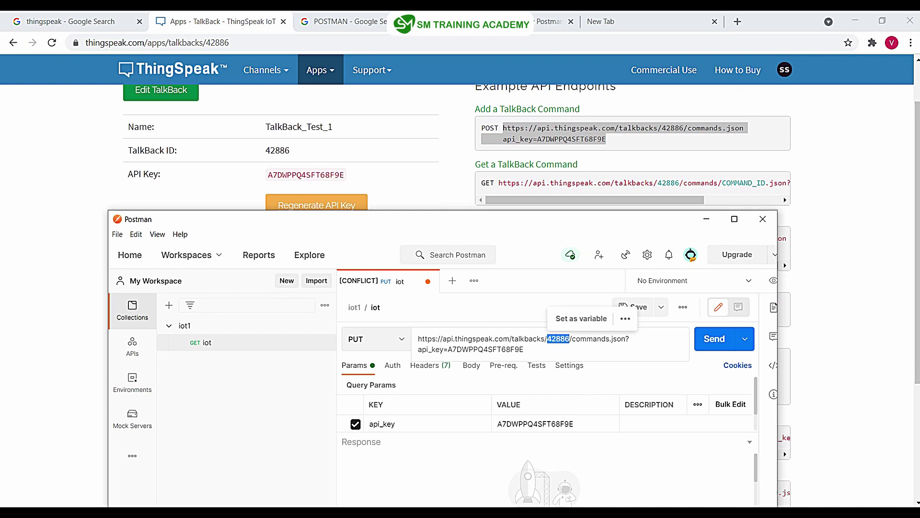
{"action": "left_click_drag", "start_coordinate": [524, 349], "coordinate": [447, 349]}
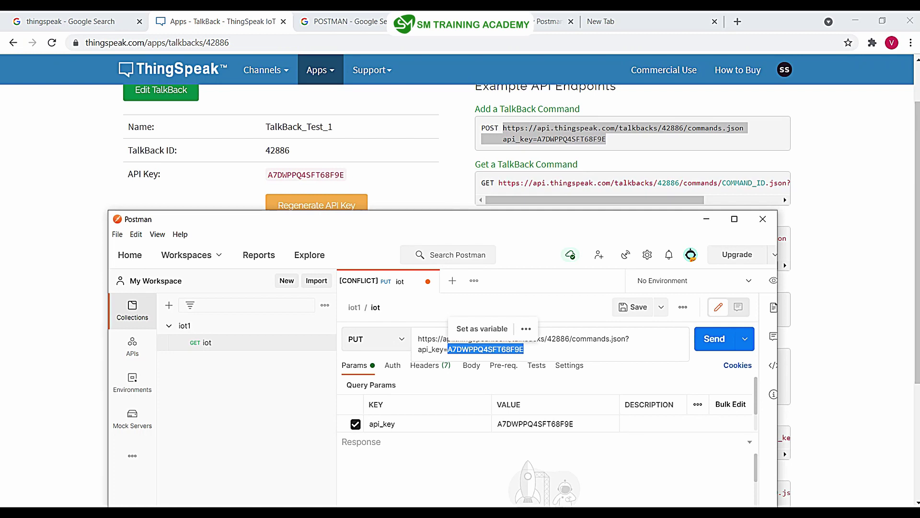
Highlight the API key and TalkBack ID 42886 in the request URL
{"action": "left_click", "coordinate": [525, 349]}
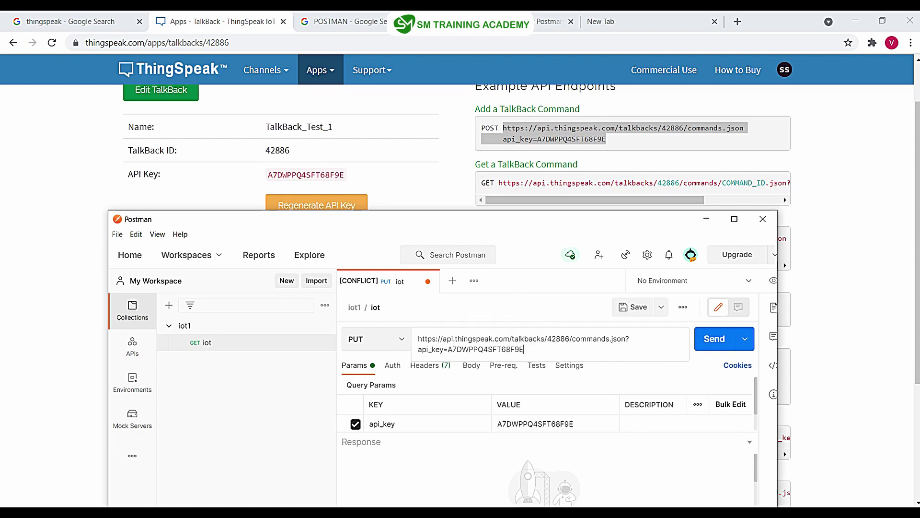
{"action": "left_click_drag", "start_coordinate": [525, 349], "coordinate": [448, 349]}
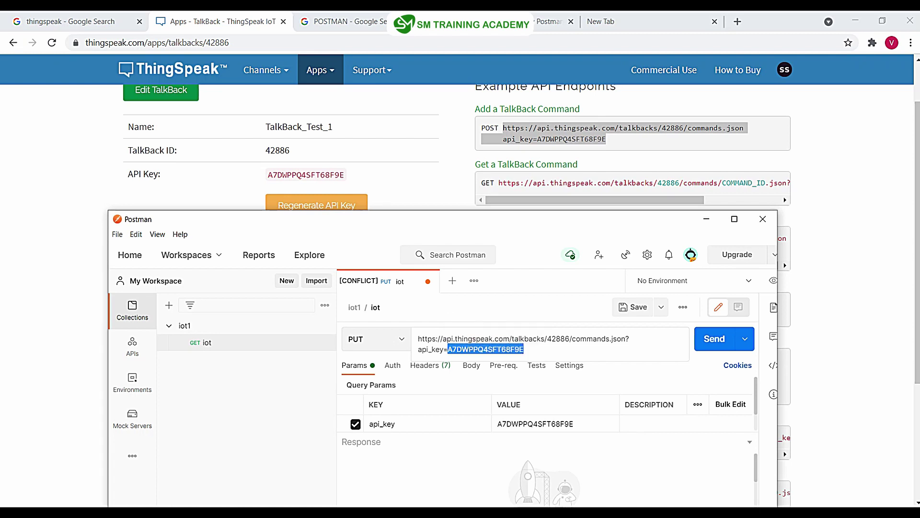
{"action": "left_click_drag", "start_coordinate": [569, 339], "coordinate": [548, 339]}
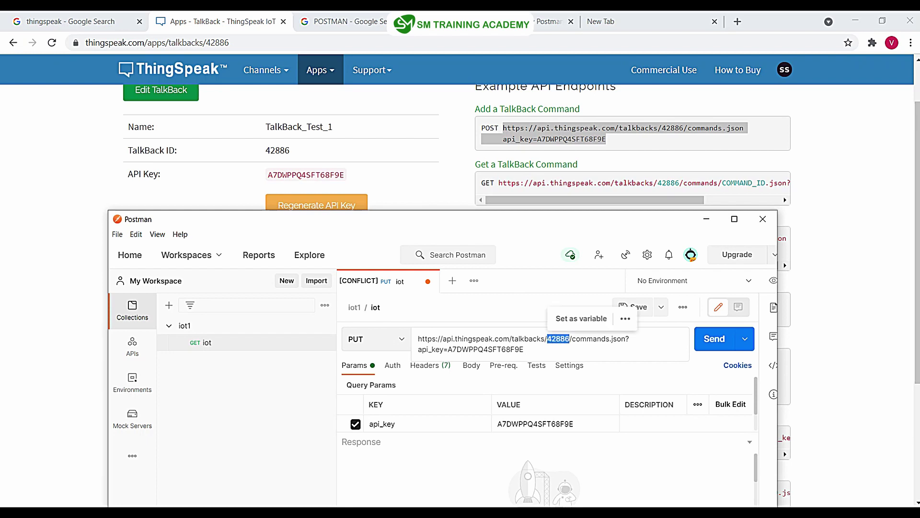
Append &command_string=L6 to the URL and send the request
{"action": "left_click", "coordinate": [523, 349]}
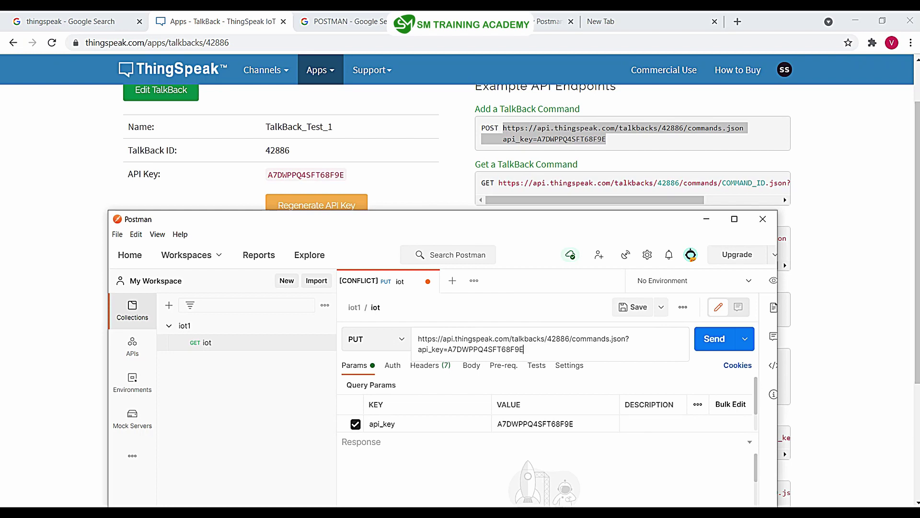
{"action": "type", "text": "&"}
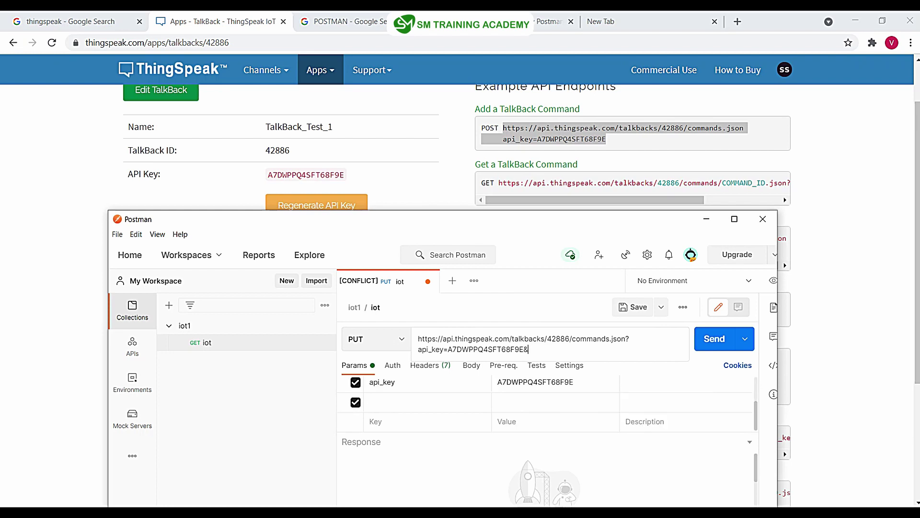
{"action": "type", "text": "COMMAND_STRING"}
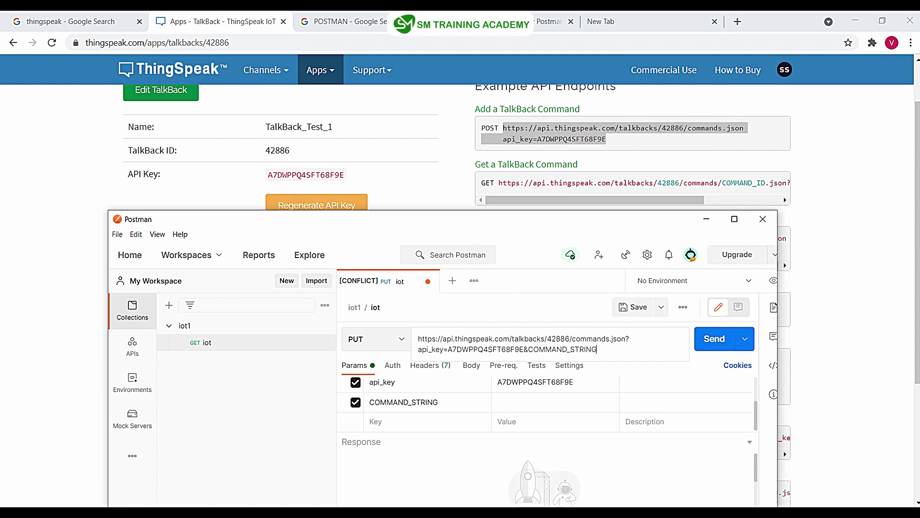
{"action": "key", "text": "BackSpace"}
{"action": "key", "text": "BackSpace"}
{"action": "key", "text": "BackSpace"}
{"action": "key", "text": "BackSpace"}
{"action": "key", "text": "BackSpace"}
{"action": "key", "text": "BackSpace"}
{"action": "key", "text": "BackSpace"}
{"action": "key", "text": "BackSpace"}
{"action": "key", "text": "BackSpace"}
{"action": "key", "text": "BackSpace"}
{"action": "key", "text": "BackSpace"}
{"action": "key", "text": "BackSpace"}
{"action": "key", "text": "BackSpace"}
{"action": "key", "text": "BackSpace"}
{"action": "type", "text": "com"}
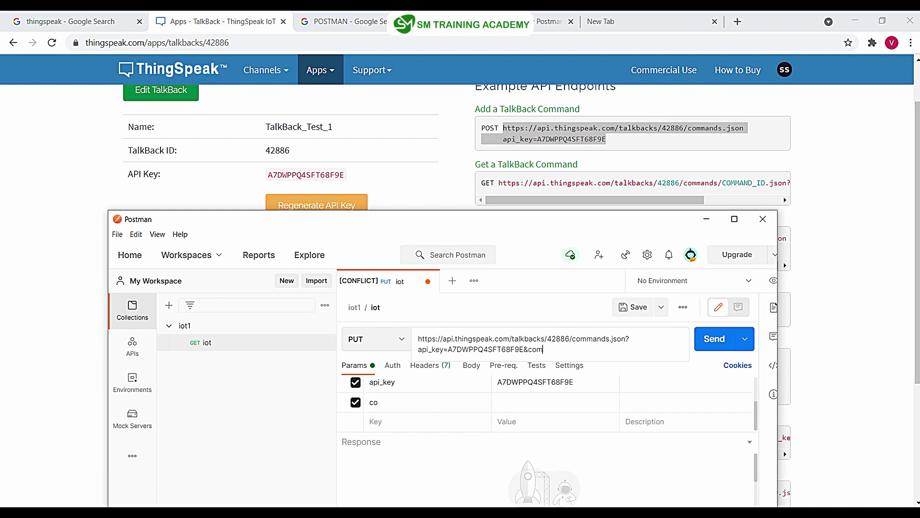
{"action": "type", "text": "mand_string="}
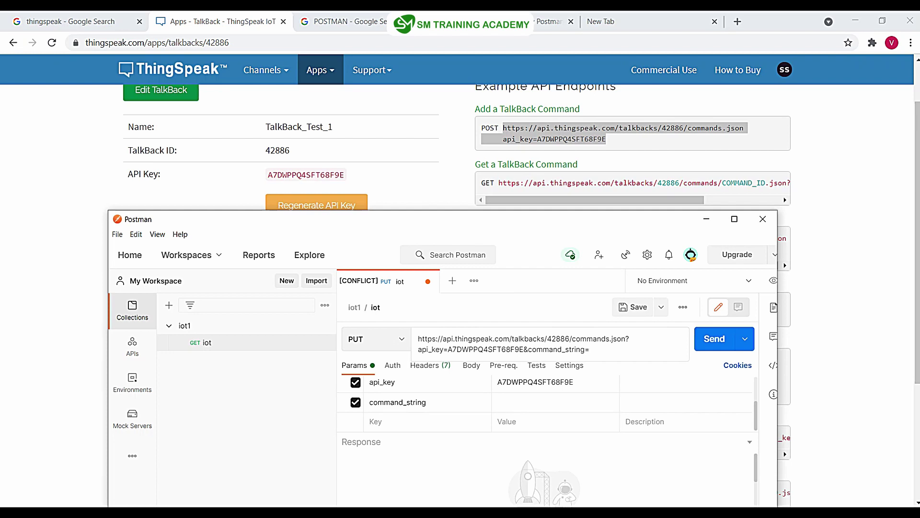
{"action": "type", "text": "L6"}
{"action": "left_click", "coordinate": [714, 339]}
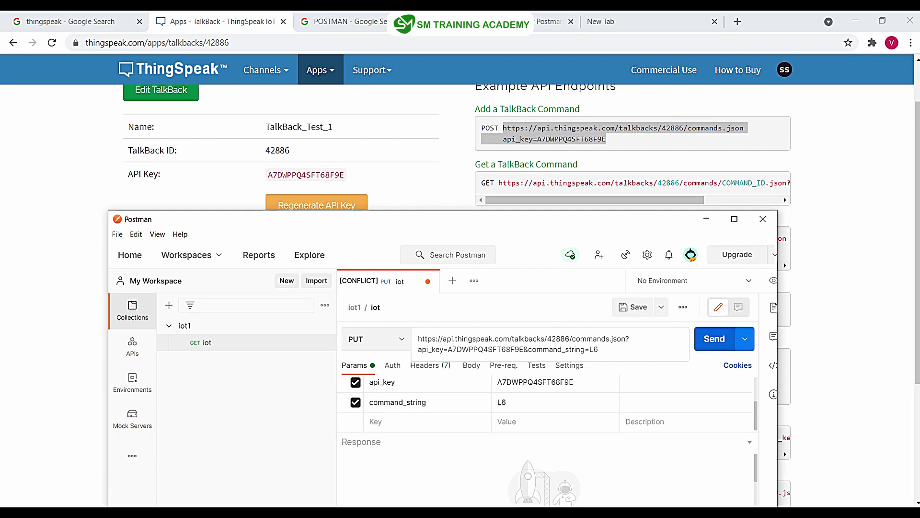
Send the request with command_string L6, then check the URL and the response
{"action": "left_click_drag", "start_coordinate": [407, 219], "coordinate": [429, 99]}
{"action": "left_click", "coordinate": [629, 339]}
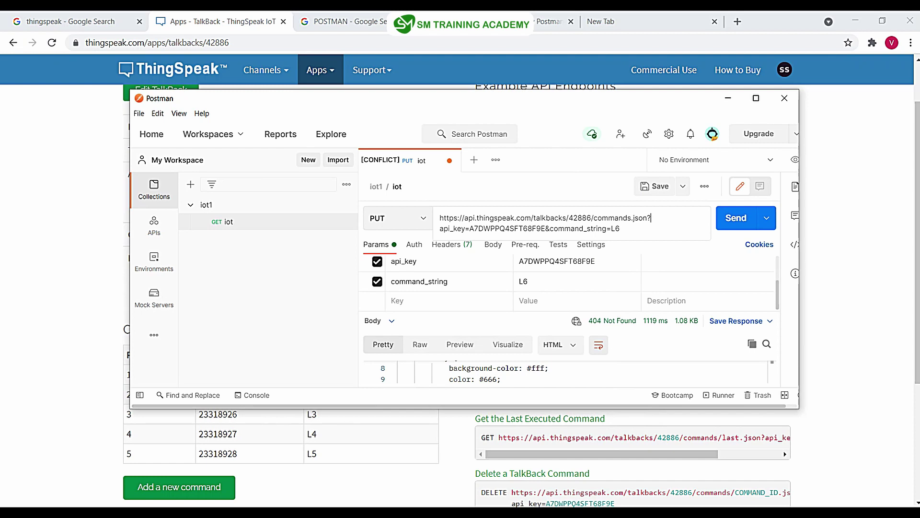
{"action": "left_click_drag", "start_coordinate": [620, 229], "coordinate": [611, 228]}
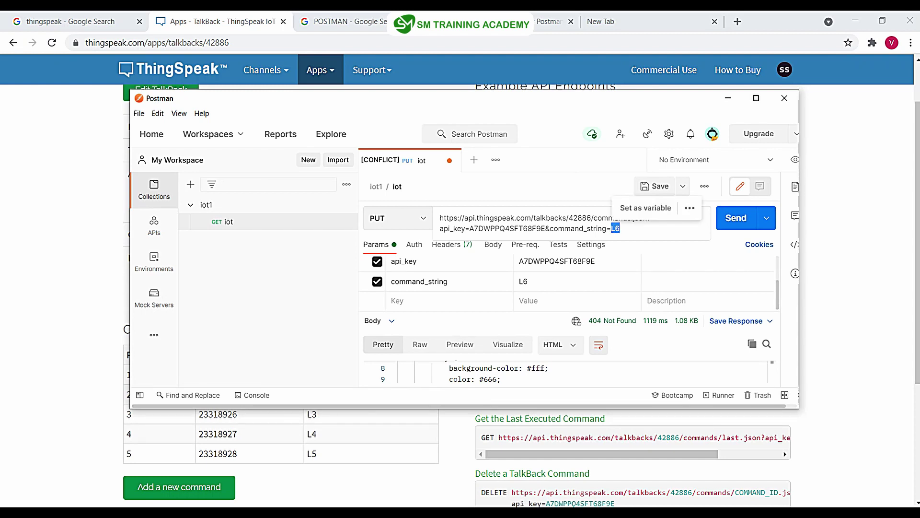
{"action": "left_click_drag", "start_coordinate": [432, 98], "coordinate": [422, 292]}
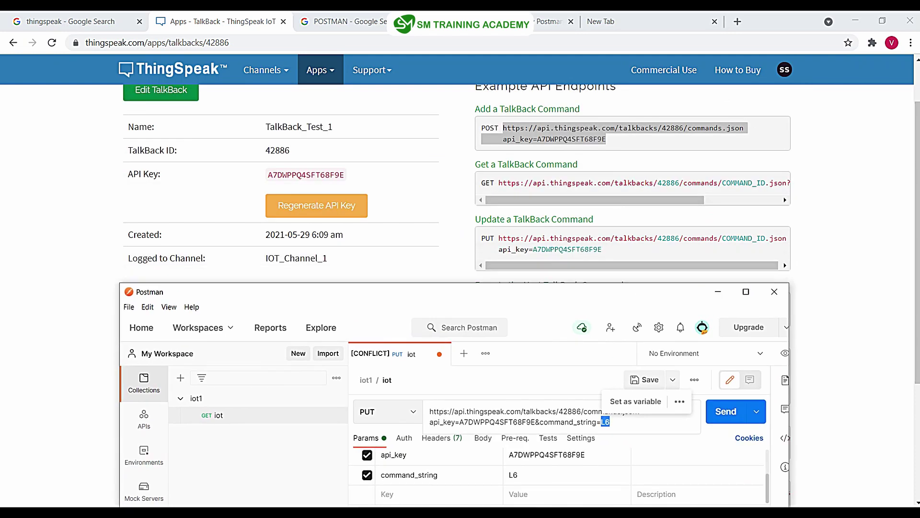
{"action": "scroll", "coordinate": [784, 263], "scroll_direction": "down", "scroll_amount": 3}
{"action": "scroll", "coordinate": [784, 261], "scroll_direction": "down", "scroll_amount": 1}
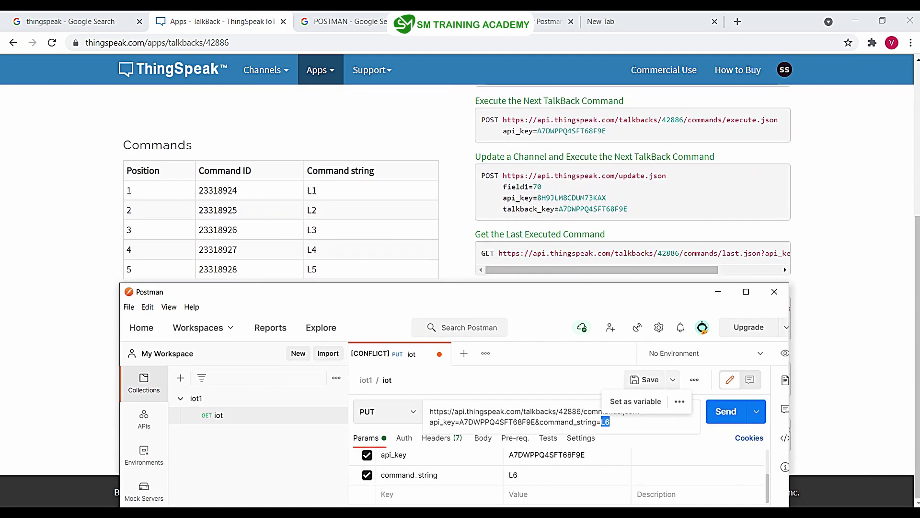
{"action": "left_click_drag", "start_coordinate": [422, 292], "coordinate": [519, 123]}
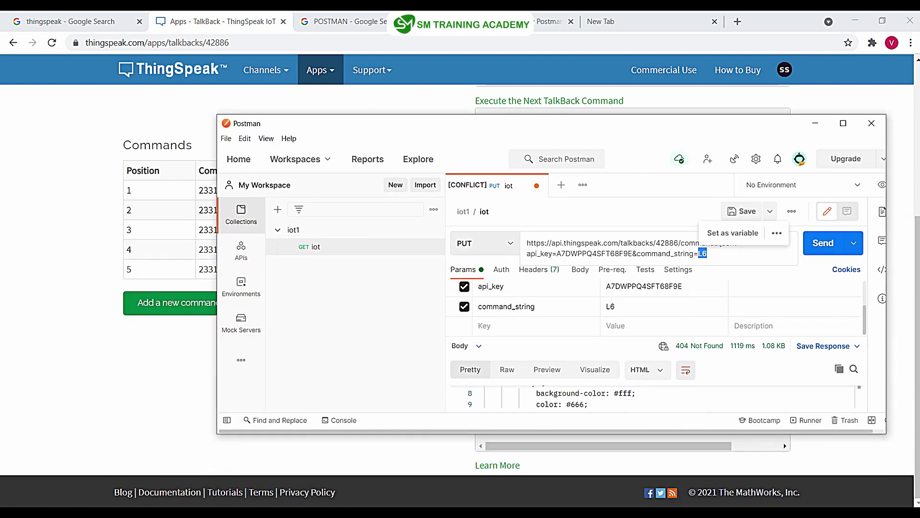
Resend it as a POST, creating command L6 at position 6 with id 23318991
{"action": "left_click", "coordinate": [484, 243]}
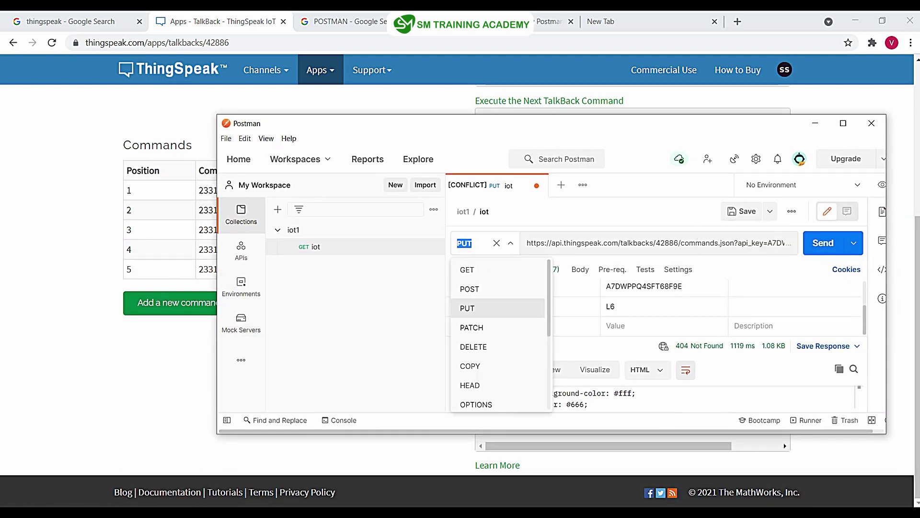
{"action": "left_click", "coordinate": [474, 288]}
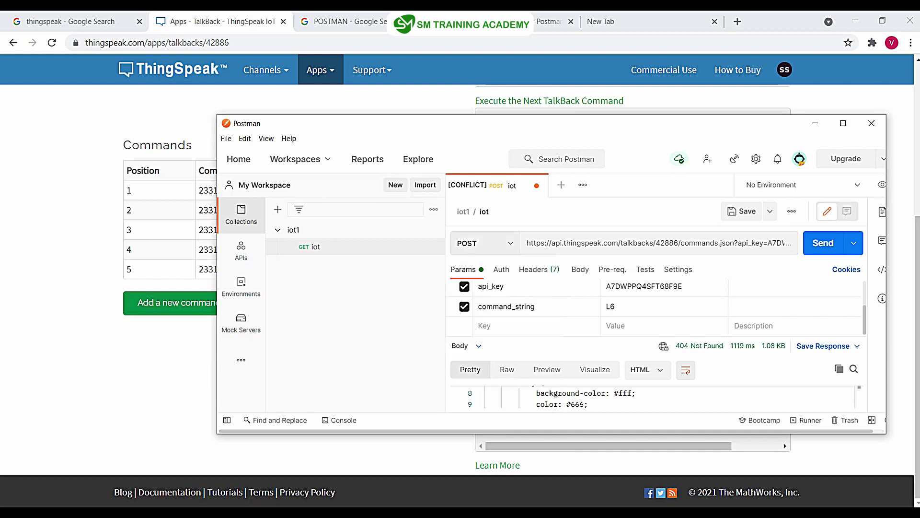
{"action": "left_click_drag", "start_coordinate": [479, 123], "coordinate": [340, 124]}
{"action": "left_click", "coordinate": [684, 243]}
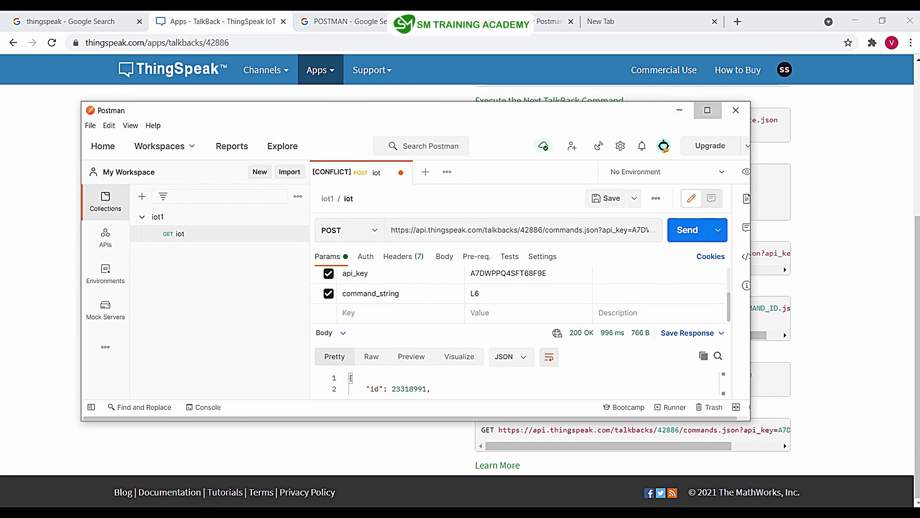
{"action": "left_click", "coordinate": [708, 109]}
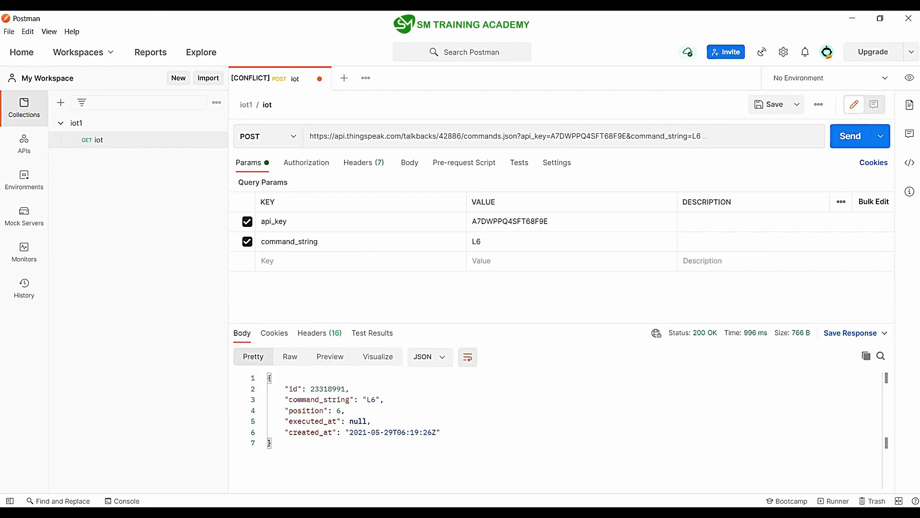
{"action": "left_click_drag", "start_coordinate": [311, 388], "coordinate": [359, 399]}
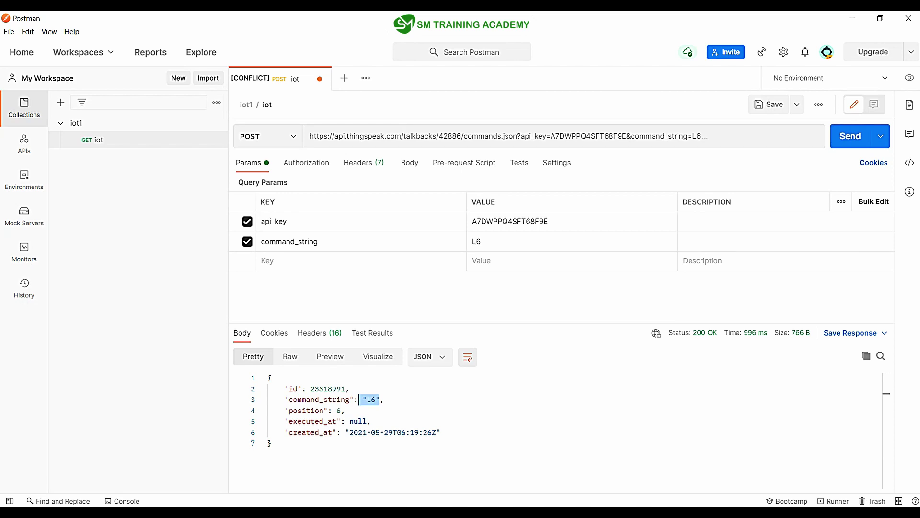
{"action": "key", "text": "alt+Tab"}
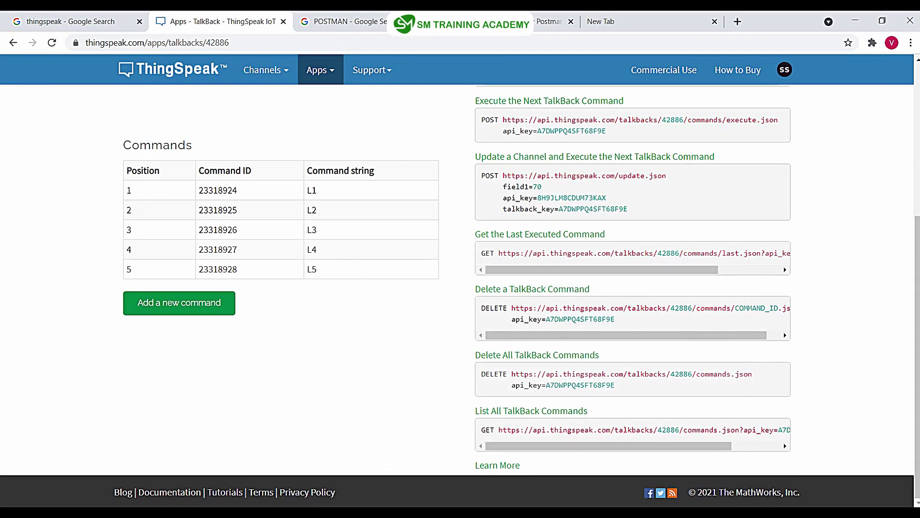
Reload the TalkBack page and confirm row 6 lists L6 with Command ID 23318991
{"action": "scroll", "coordinate": [460, 288], "scroll_direction": "up", "scroll_amount": 1}
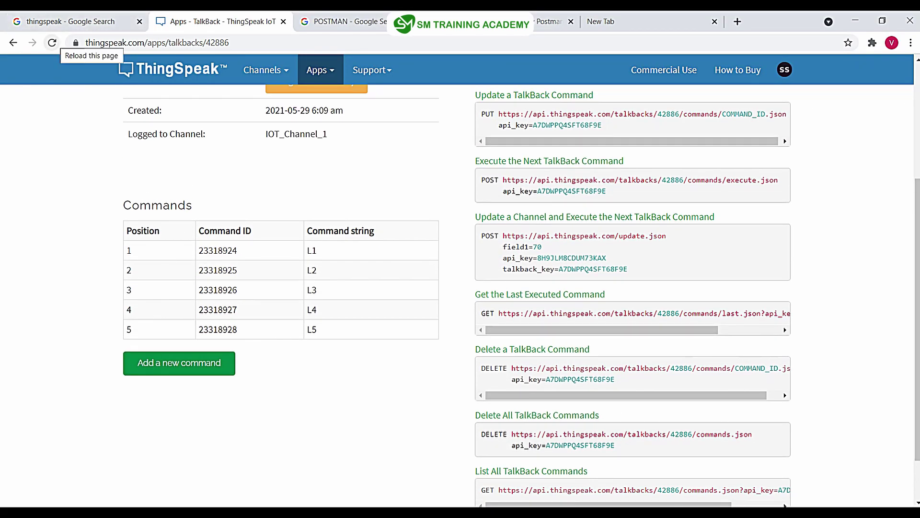
{"action": "left_click", "coordinate": [51, 43]}
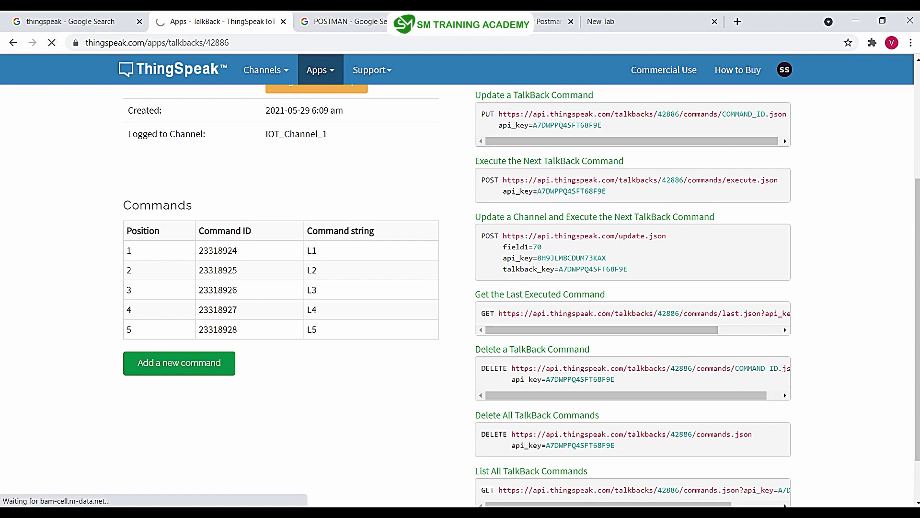
{"action": "left_click_drag", "start_coordinate": [318, 355], "coordinate": [126, 237]}
{"action": "left_click_drag", "start_coordinate": [319, 354], "coordinate": [125, 354]}
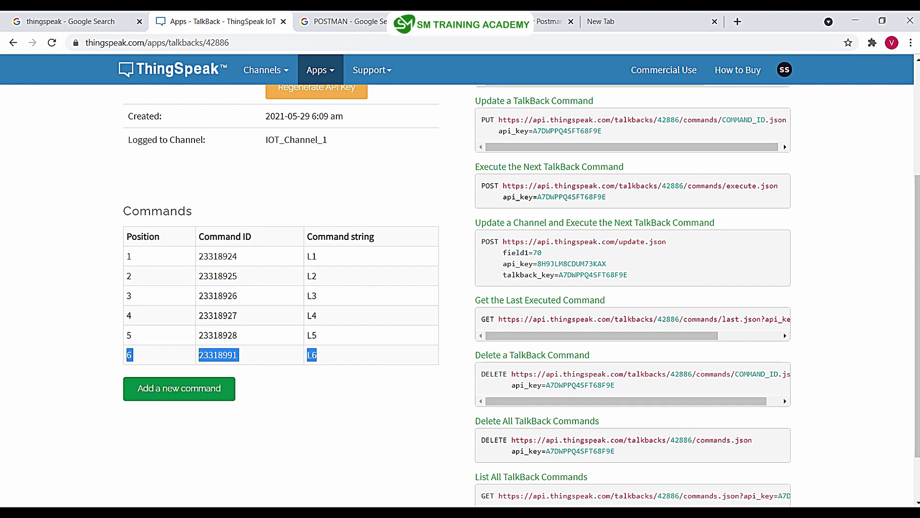
{"action": "scroll", "coordinate": [521, 294], "scroll_direction": "up", "scroll_amount": 1}
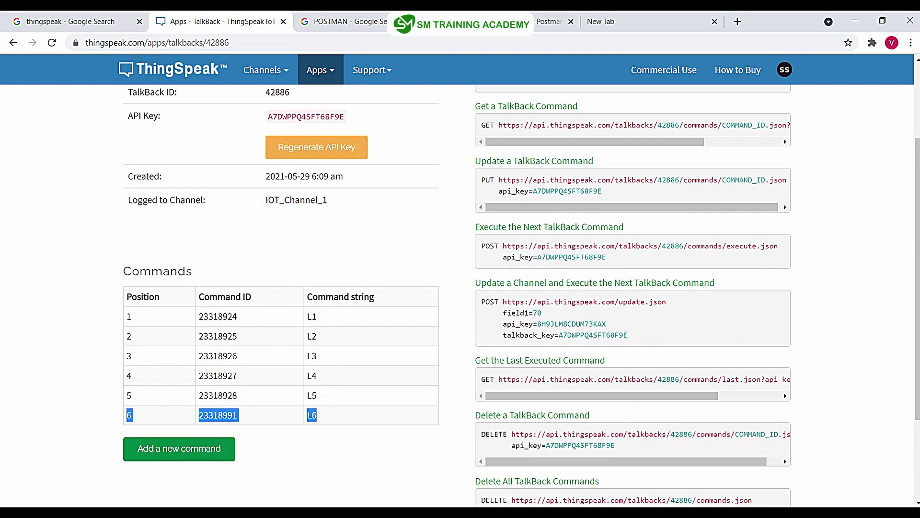
{"action": "scroll", "coordinate": [633, 287], "scroll_direction": "up", "scroll_amount": 1}
{"action": "left_click_drag", "start_coordinate": [606, 141], "coordinate": [503, 131]}
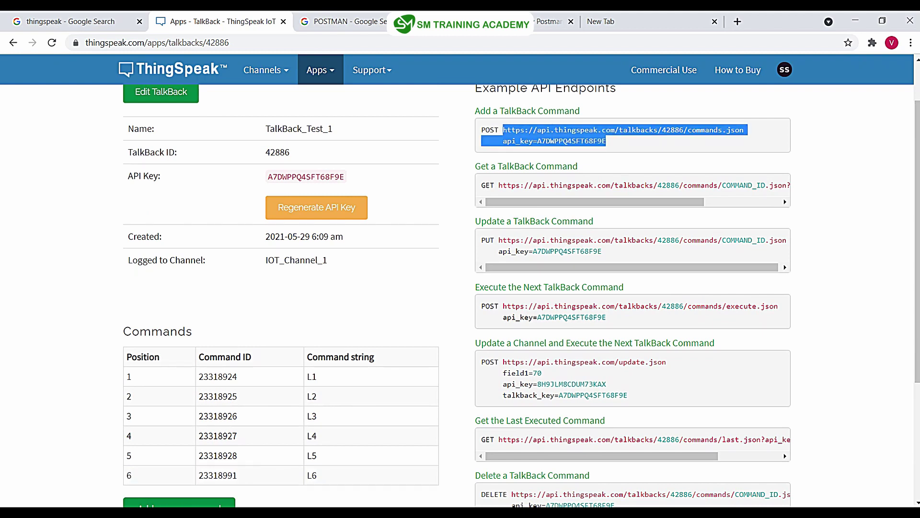
{"action": "scroll", "coordinate": [520, 294], "scroll_direction": "down", "scroll_amount": 2}
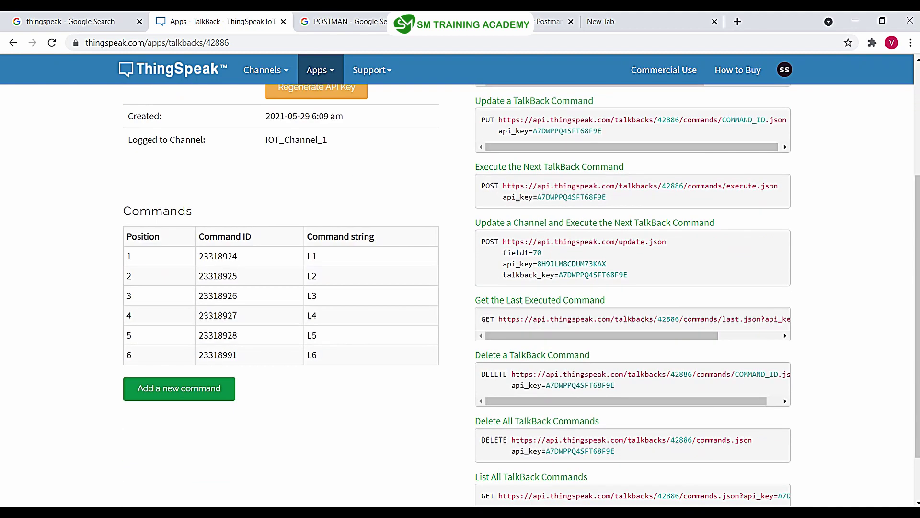
{"action": "scroll", "coordinate": [521, 295], "scroll_direction": "up", "scroll_amount": 2}
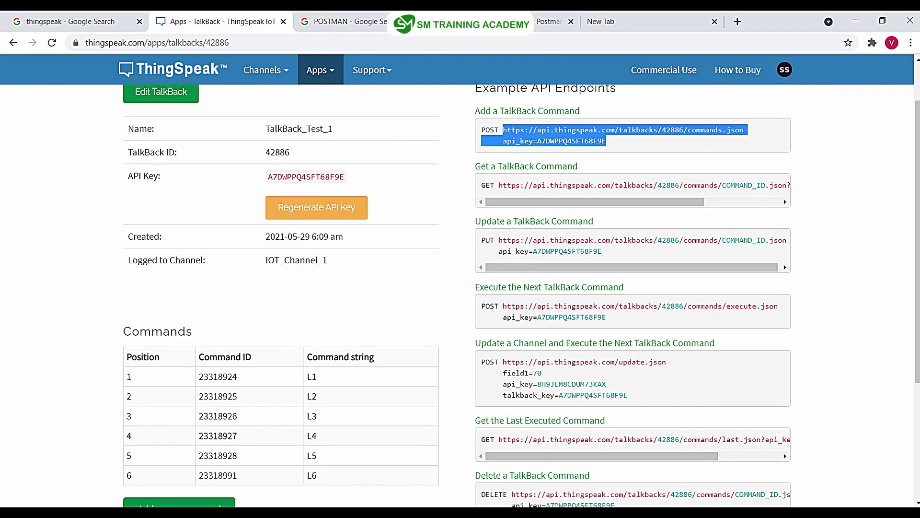
Copy the Get a TalkBack Command example URL from the TalkBack page
{"action": "left_click_drag", "start_coordinate": [495, 185], "coordinate": [788, 185]}
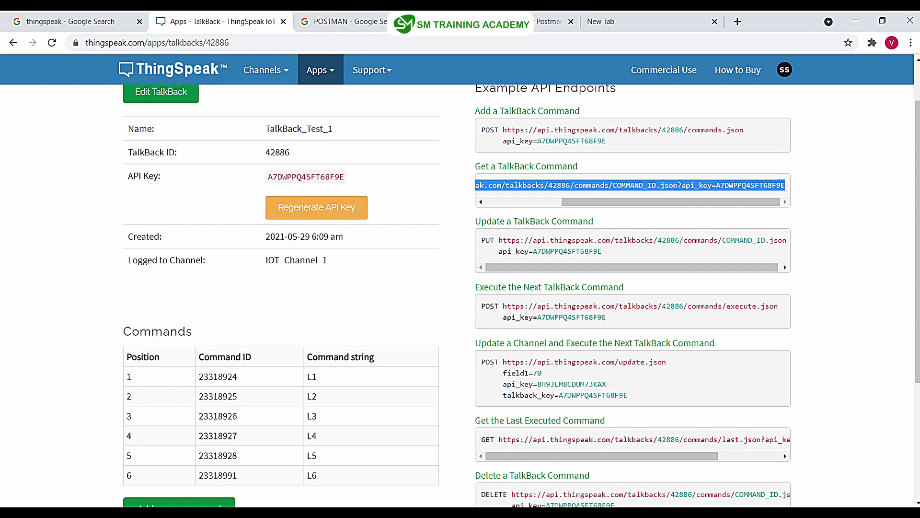
{"action": "left_click_drag", "start_coordinate": [238, 376], "coordinate": [198, 376]}
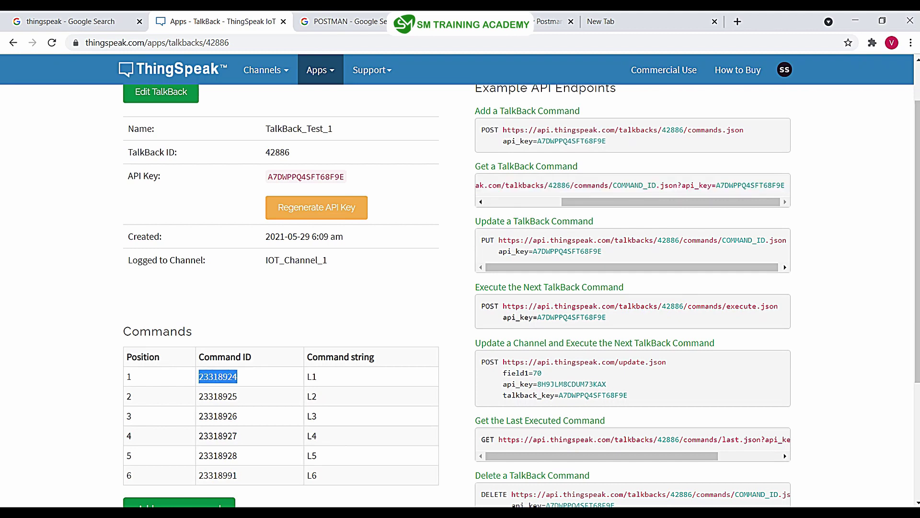
{"action": "scroll", "coordinate": [632, 191], "scroll_direction": "left", "scroll_amount": 5}
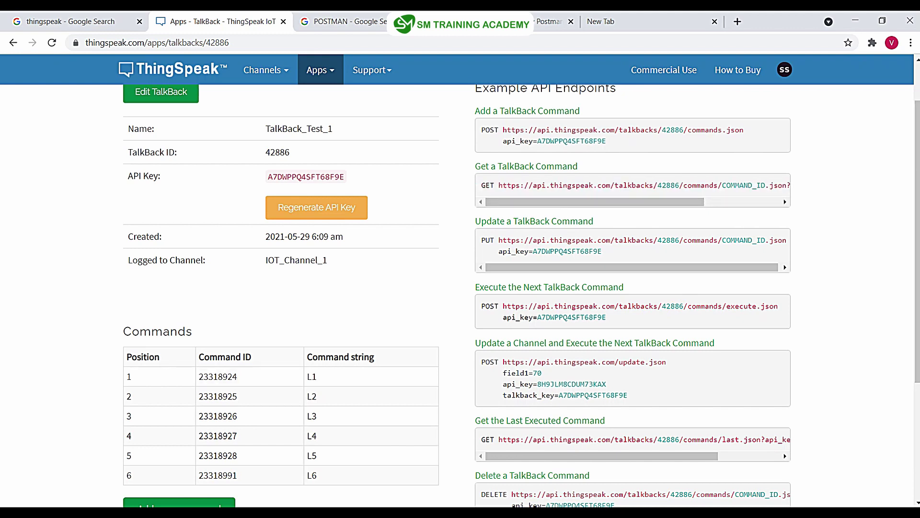
{"action": "left_click_drag", "start_coordinate": [499, 185], "coordinate": [788, 185]}
{"action": "key", "text": "ctrl+c"}
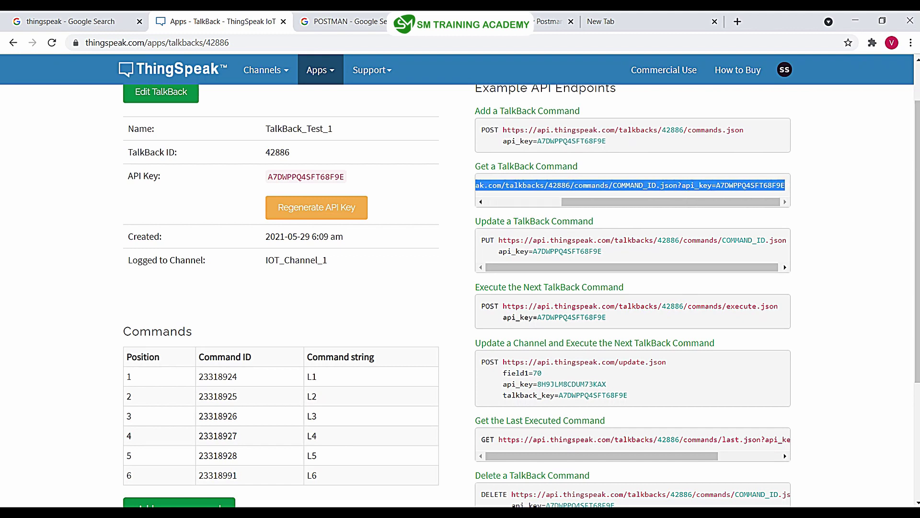
{"action": "key", "text": "alt+Tab"}
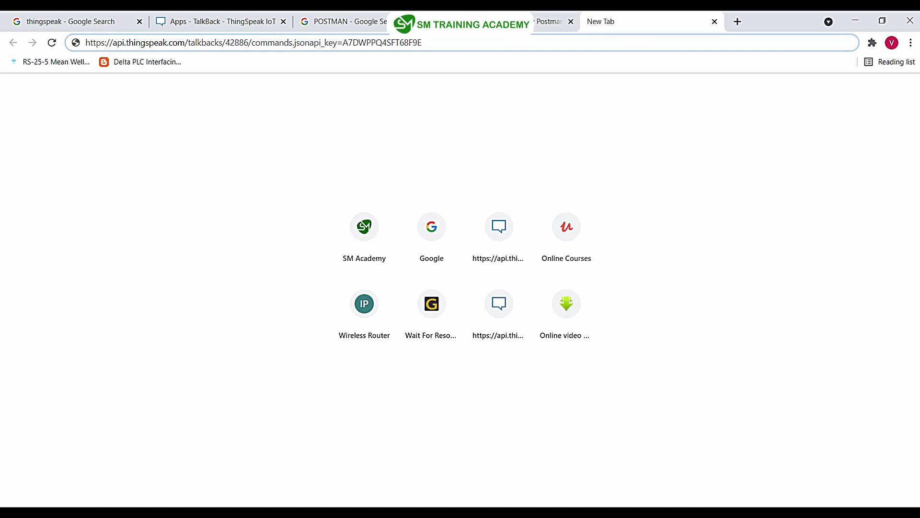
Paste the get-command URL into the address bar, replacing COMMAND_ID with 23318925
{"action": "key", "text": "ctrl+a"}
{"action": "key", "text": "ctrl+v"}
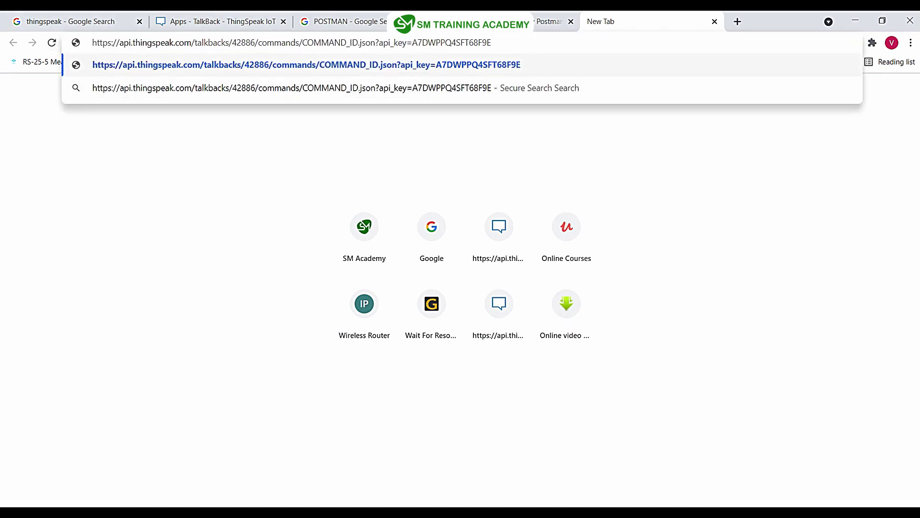
{"action": "left_click_drag", "start_coordinate": [359, 43], "coordinate": [302, 42]}
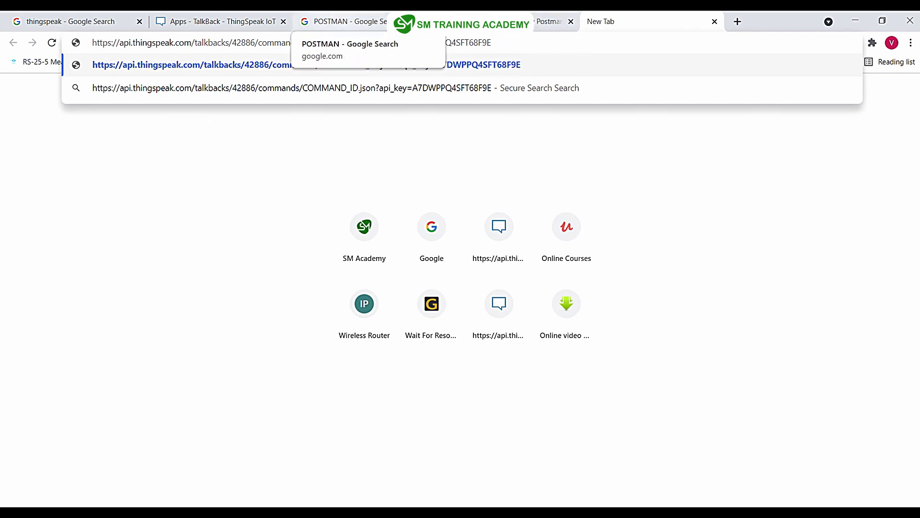
{"action": "left_click", "coordinate": [216, 21]}
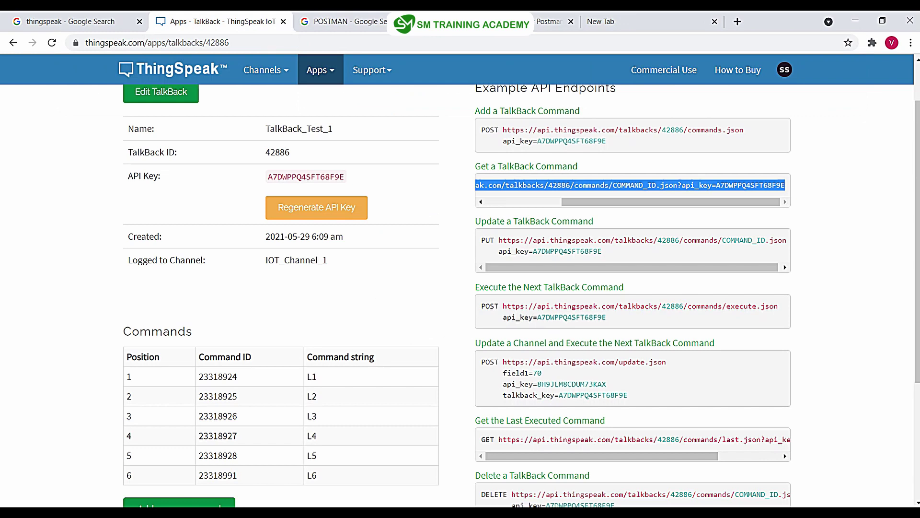
{"action": "scroll", "coordinate": [784, 264], "scroll_direction": "down", "scroll_amount": 1}
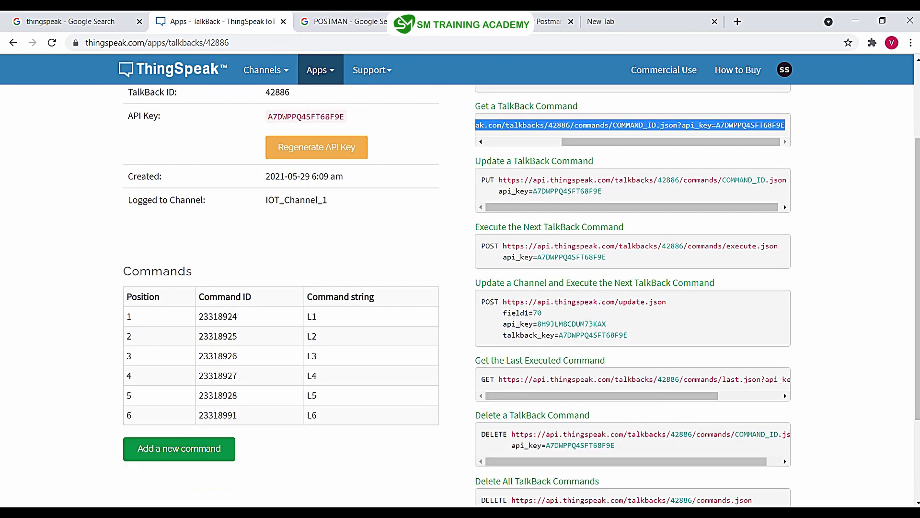
{"action": "left_click_drag", "start_coordinate": [239, 336], "coordinate": [198, 336]}
{"action": "key", "text": "ctrl+c"}
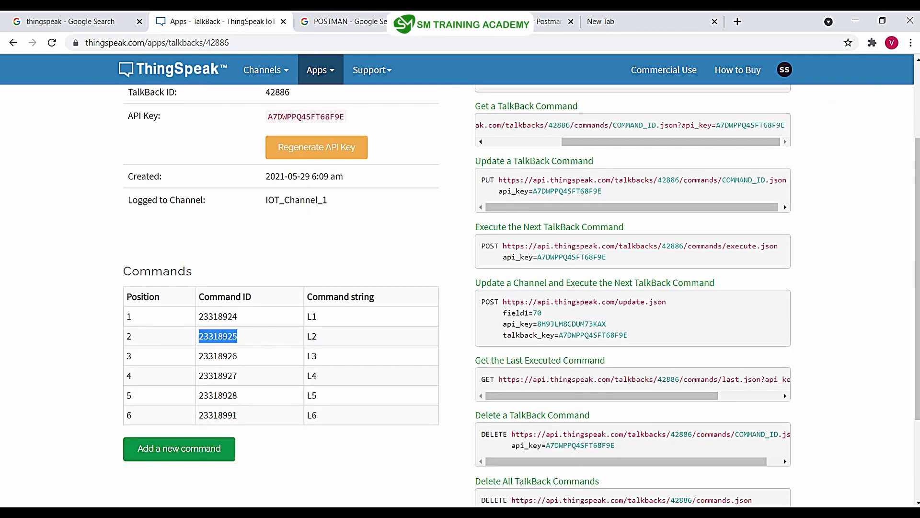
{"action": "key", "text": "ctrl+9"}
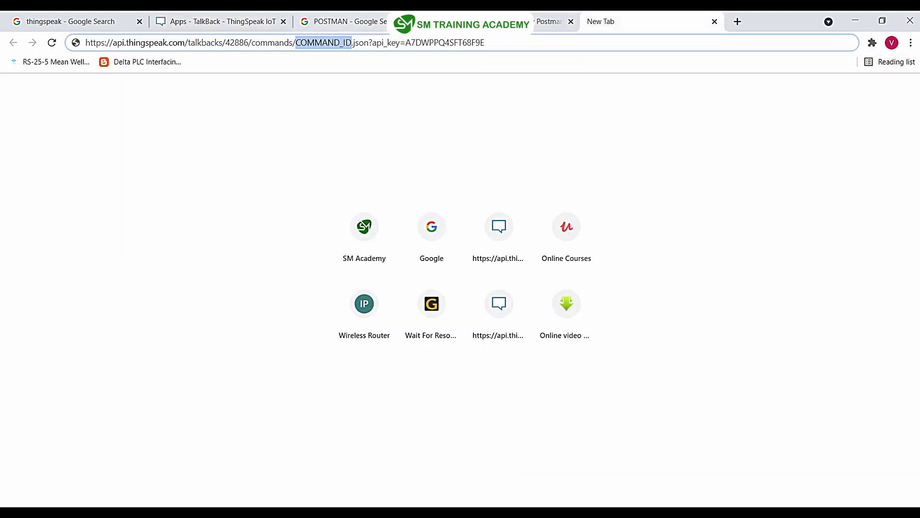
{"action": "key", "text": "ctrl+v"}
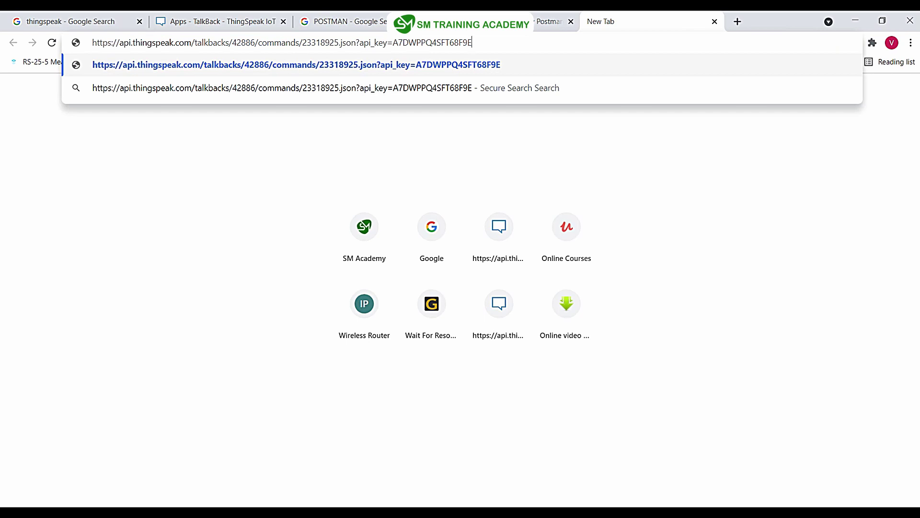
Check the URL's TalkBack ID 42886 and command ID against the table, then load it
{"action": "key", "text": "shift+Left"}
{"action": "key", "text": "shift+Left"}
{"action": "key", "text": "shift+Left"}
{"action": "key", "text": "shift+Left"}
{"action": "key", "text": "shift+Left"}
{"action": "key", "text": "shift+Left"}
{"action": "key", "text": "shift+Left"}
{"action": "key", "text": "shift+Left"}
{"action": "key", "text": "shift+Left"}
{"action": "key", "text": "shift+Left"}
{"action": "key", "text": "shift+Left"}
{"action": "key", "text": "shift+Left"}
{"action": "key", "text": "shift+Left"}
{"action": "key", "text": "shift+Left"}
{"action": "key", "text": "shift+Left"}
{"action": "key", "text": "shift+Left"}
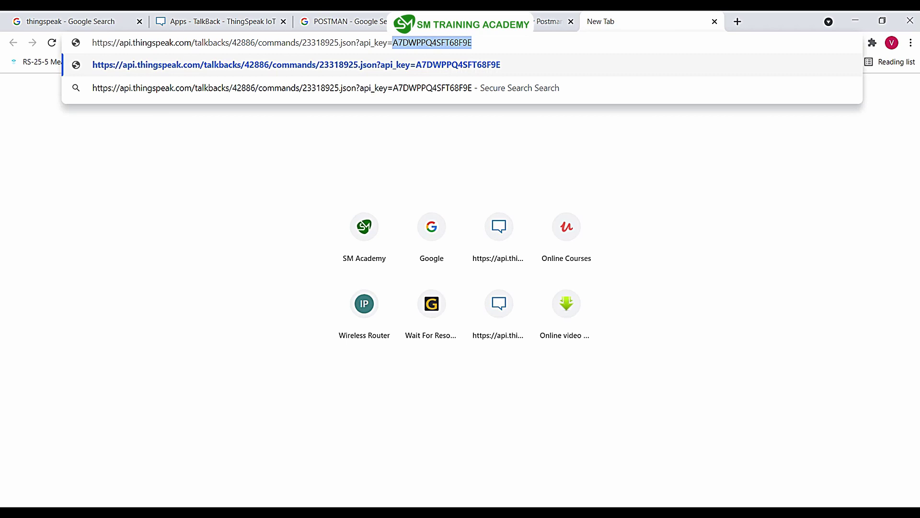
{"action": "key", "text": "Left"}
{"action": "key", "text": "Left"}
{"action": "key", "text": "Left"}
{"action": "key", "text": "Left"}
{"action": "key", "text": "Left"}
{"action": "key", "text": "Left"}
{"action": "key", "text": "Left"}
{"action": "key", "text": "Left"}
{"action": "key", "text": "Left"}
{"action": "key", "text": "Left"}
{"action": "key", "text": "Left"}
{"action": "key", "text": "Left"}
{"action": "key", "text": "Left"}
{"action": "key", "text": "Left"}
{"action": "key", "text": "Left"}
{"action": "key", "text": "shift+Left"}
{"action": "key", "text": "shift+Left"}
{"action": "key", "text": "shift+Left"}
{"action": "key", "text": "shift+Left"}
{"action": "key", "text": "shift+Left"}
{"action": "key", "text": "shift+Left"}
{"action": "key", "text": "shift+Left"}
{"action": "key", "text": "shift+Left"}
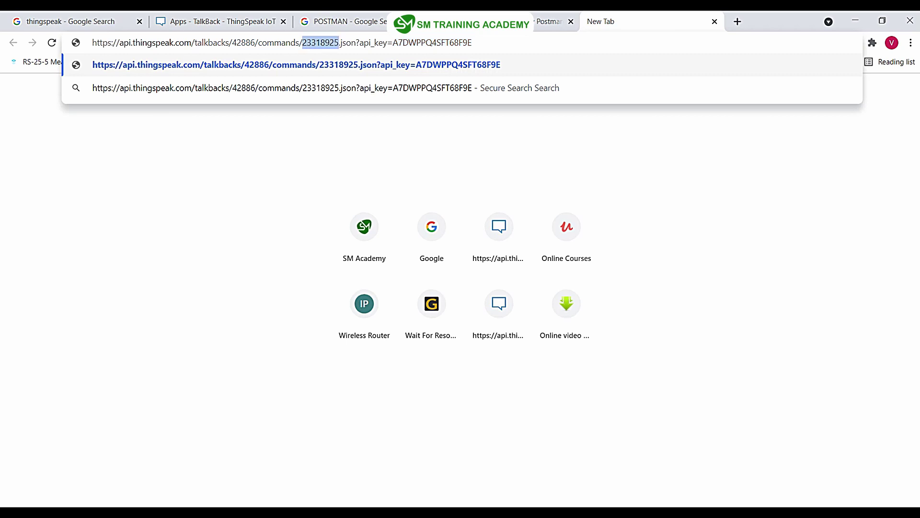
{"action": "key", "text": "ctrl+2"}
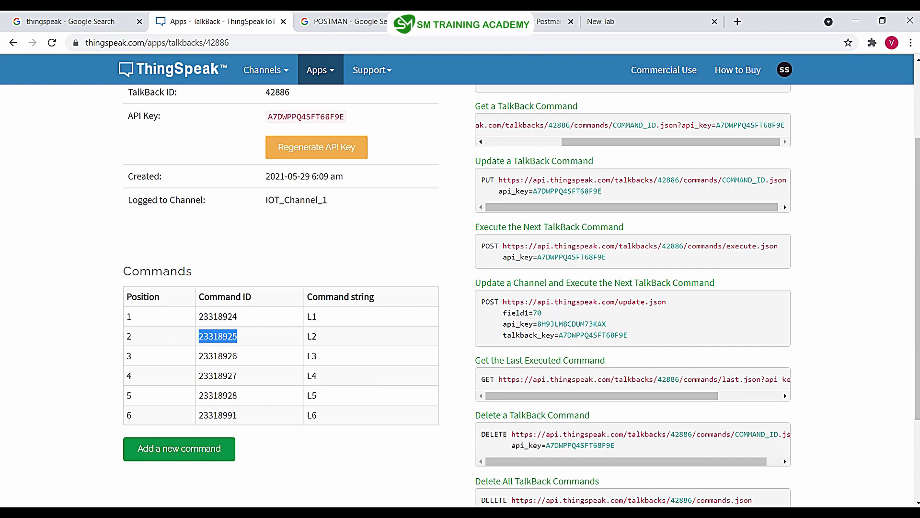
{"action": "key", "text": "ctrl+5"}
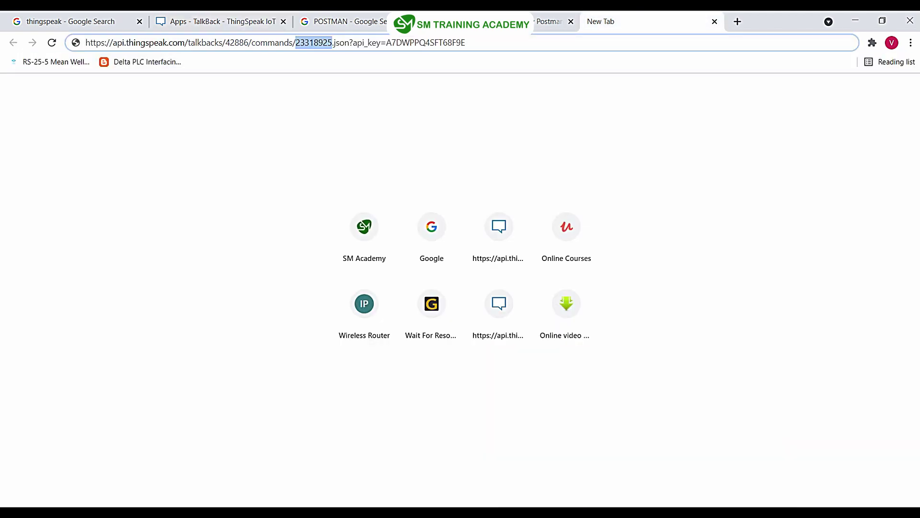
{"action": "double_click", "coordinate": [234, 43]}
{"action": "key", "text": "shift+Right"}
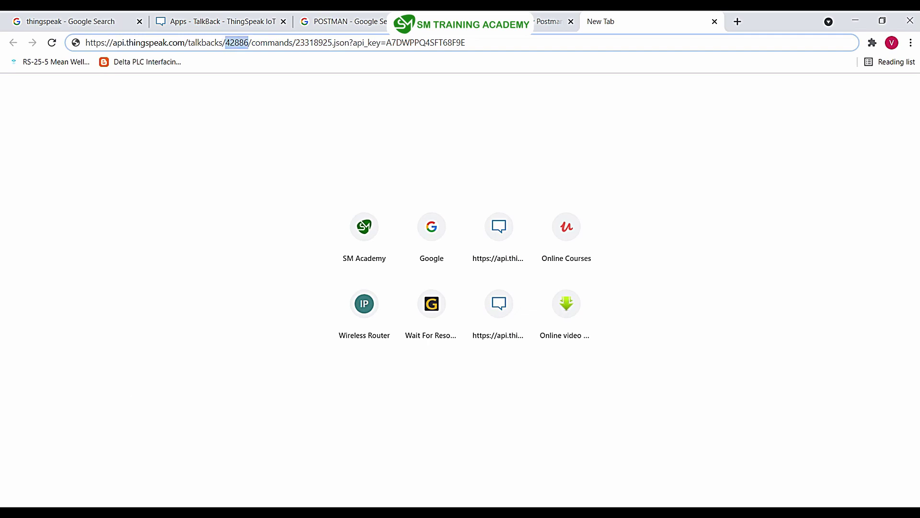
{"action": "left_click", "coordinate": [465, 43]}
{"action": "key", "text": "Return"}
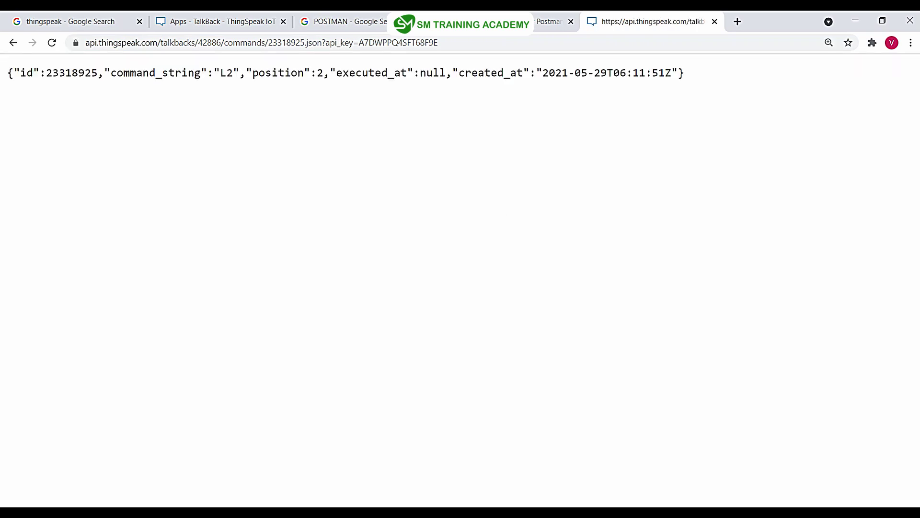
Verify the JSON shows id 23318925 with command string L2 against the commands table
{"action": "left_click_drag", "start_coordinate": [685, 73], "coordinate": [8, 73]}
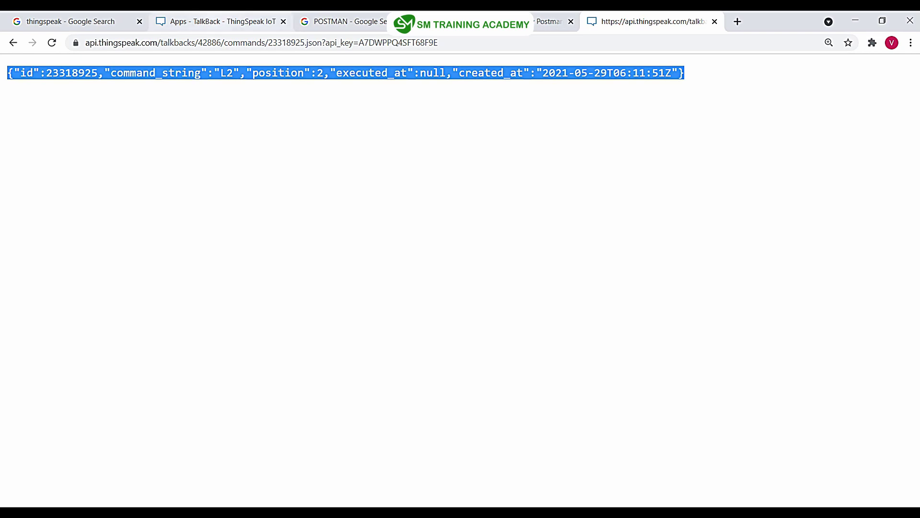
{"action": "key", "text": "alt+Tab"}
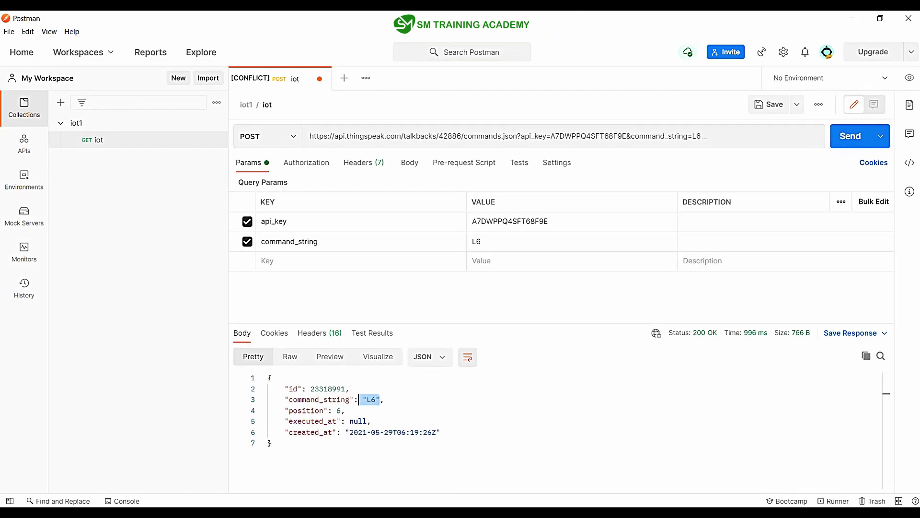
{"action": "left_click", "coordinate": [251, 136]}
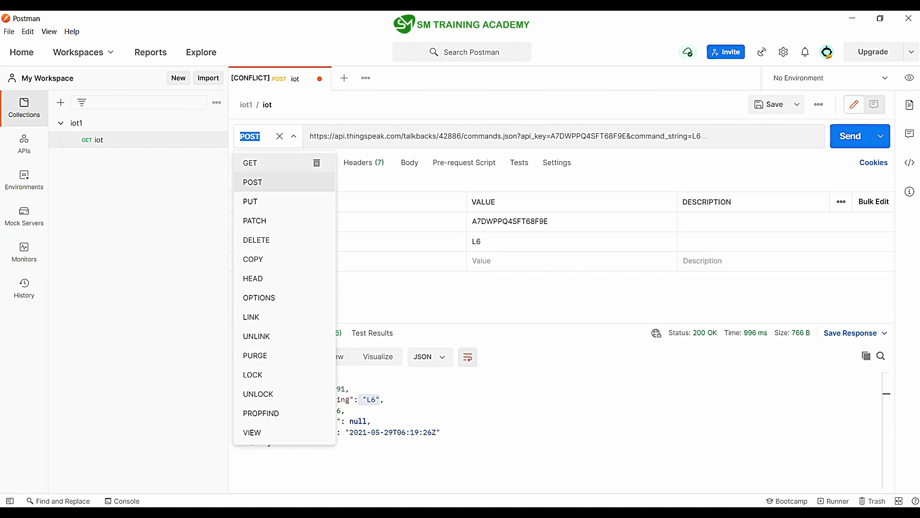
{"action": "left_click", "coordinate": [852, 19]}
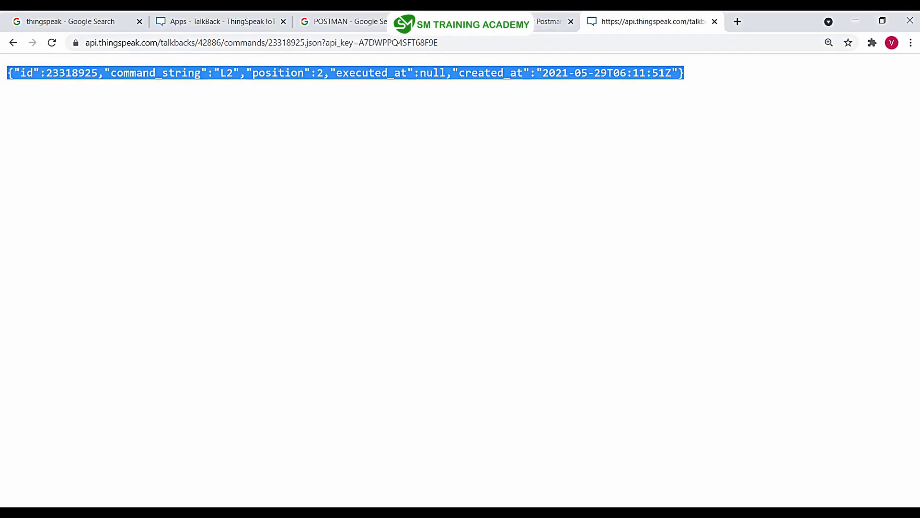
{"action": "key", "text": "F5"}
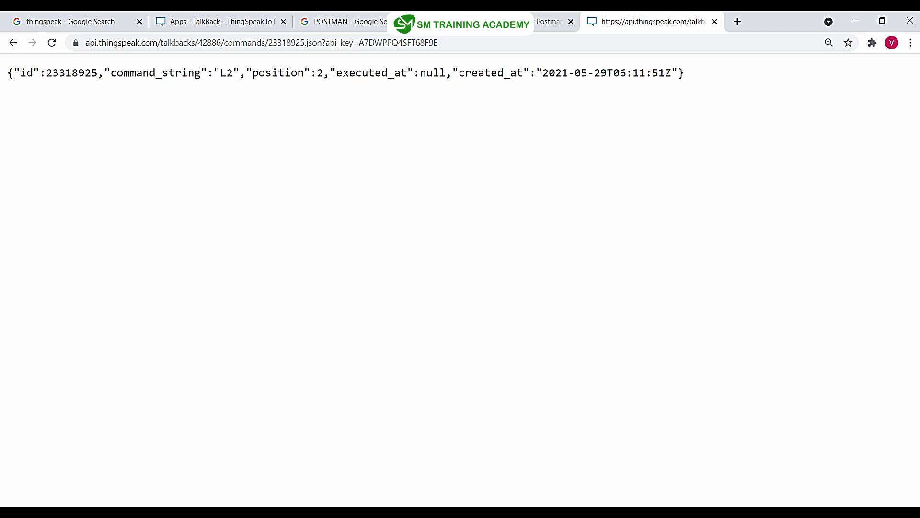
{"action": "left_click_drag", "start_coordinate": [46, 73], "coordinate": [98, 73]}
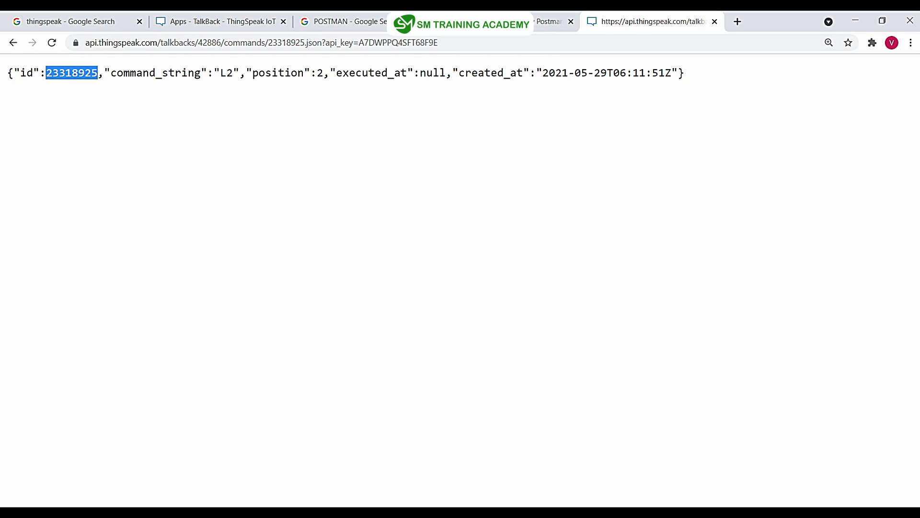
{"action": "left_click_drag", "start_coordinate": [220, 73], "coordinate": [233, 72]}
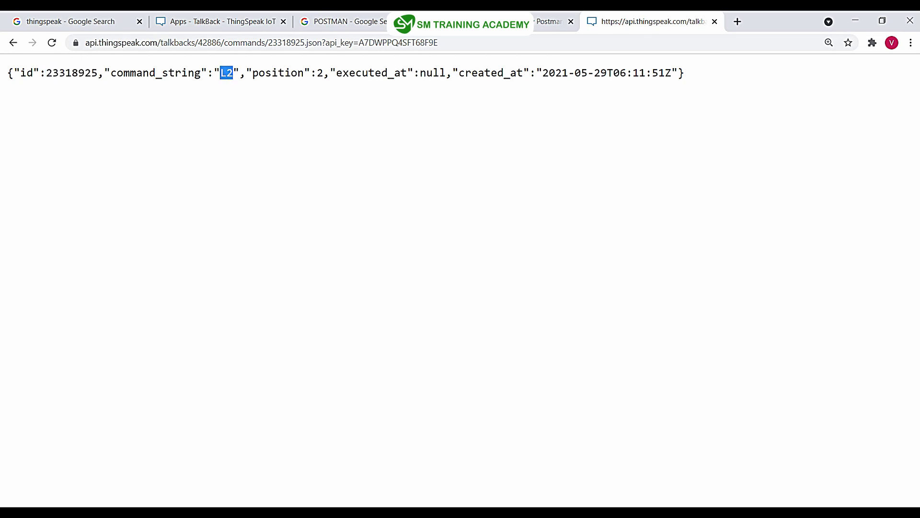
{"action": "key", "text": "ctrl+2"}
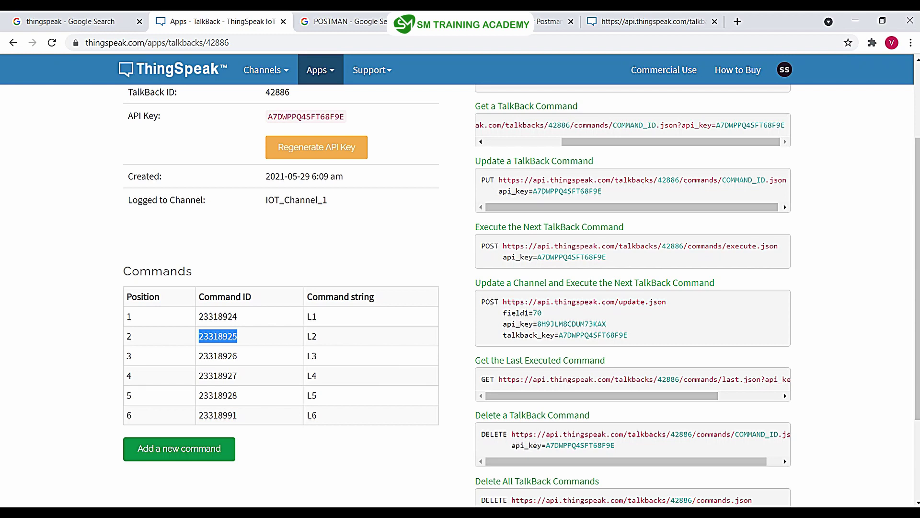
{"action": "key", "text": "ctrl+5"}
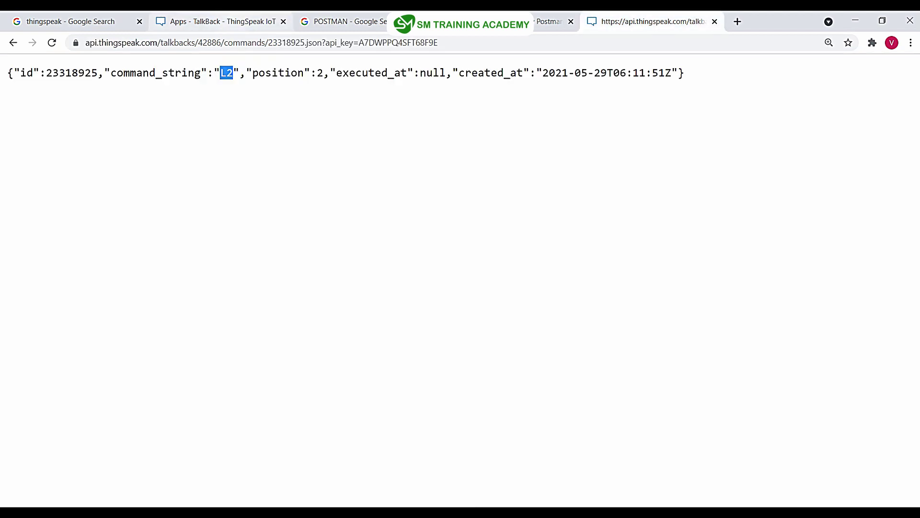
{"action": "key", "text": "ctrl+2"}
{"action": "left_click_drag", "start_coordinate": [238, 356], "coordinate": [198, 355]}
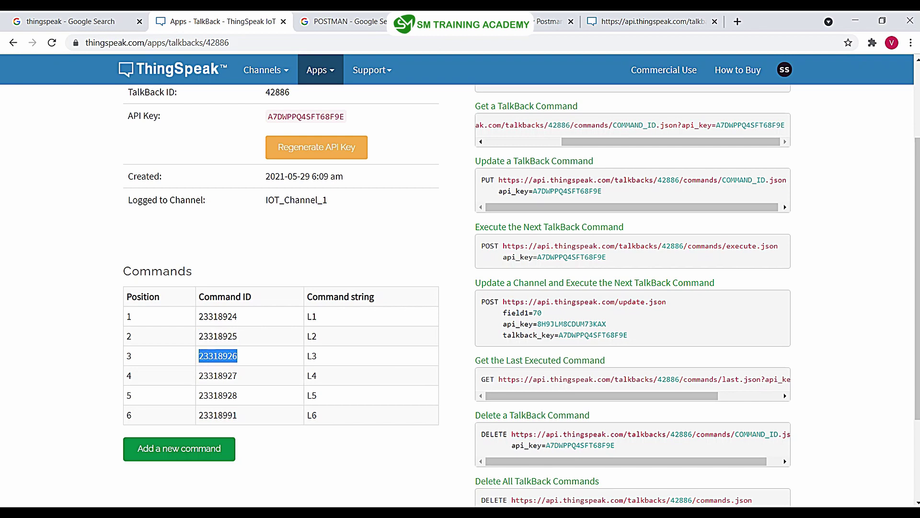
{"action": "key", "text": "ctrl+5"}
{"action": "key", "text": "ctrl+l"}
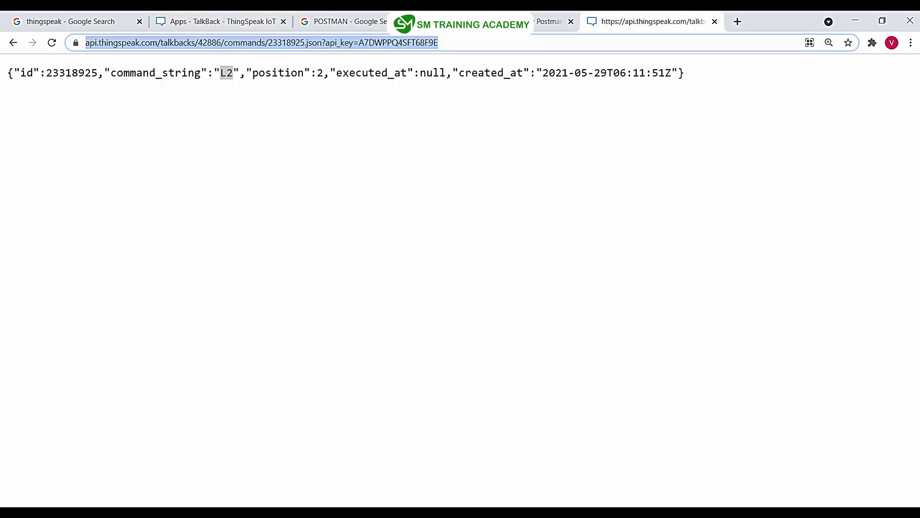
Load the JSON for command 23318926, which shows command string L3
{"action": "left_click", "coordinate": [333, 43]}
{"action": "left_click_drag", "start_coordinate": [333, 43], "coordinate": [295, 43]}
{"action": "type", "text": "23318926"}
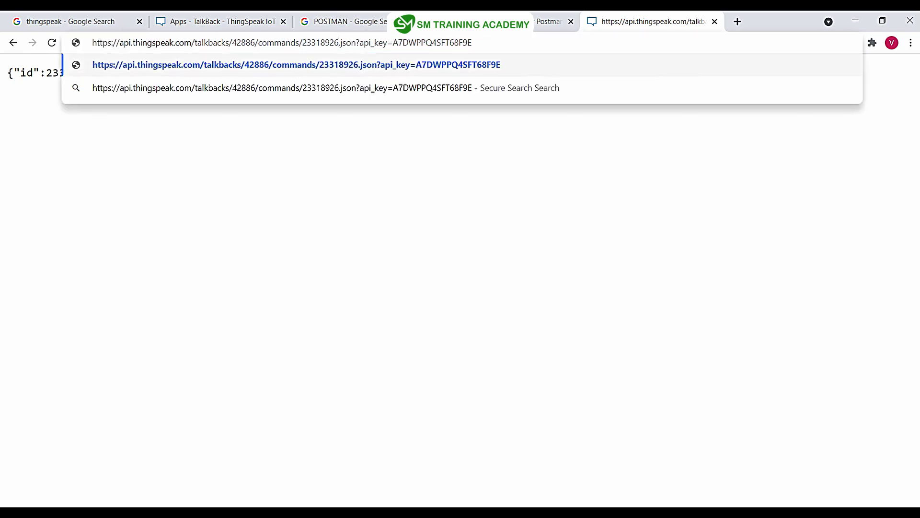
{"action": "key", "text": "Return"}
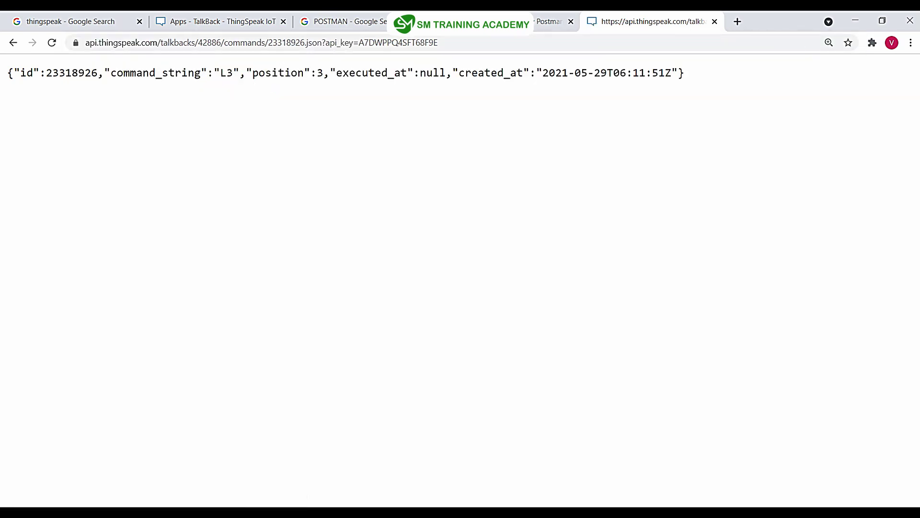
{"action": "double_click", "coordinate": [226, 72]}
Load the JSON for command 23318991, confirming it holds L6
{"action": "key", "text": "ctrl+2"}
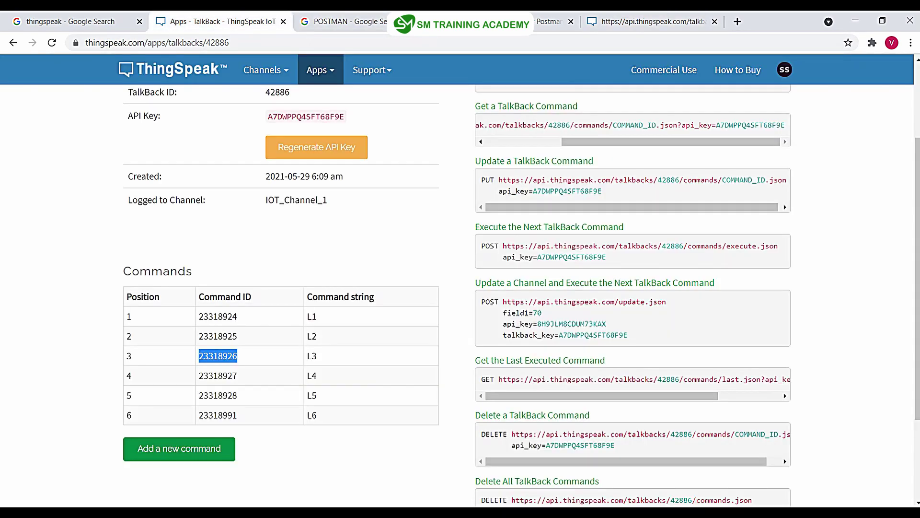
{"action": "double_click", "coordinate": [217, 415]}
{"action": "key", "text": "ctrl+c"}
{"action": "key", "text": "ctrl+5"}
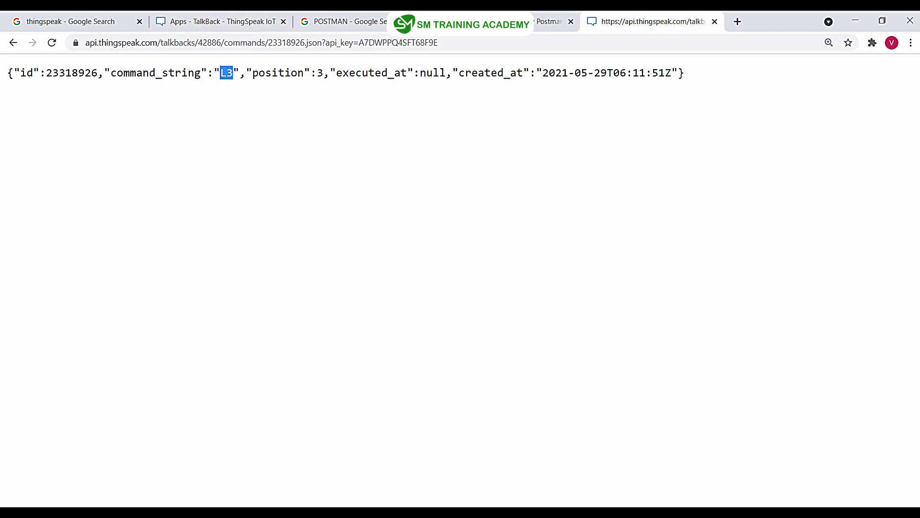
{"action": "left_click_drag", "start_coordinate": [304, 43], "coordinate": [268, 43]}
{"action": "key", "text": "ctrl+v"}
{"action": "key", "text": "Return"}
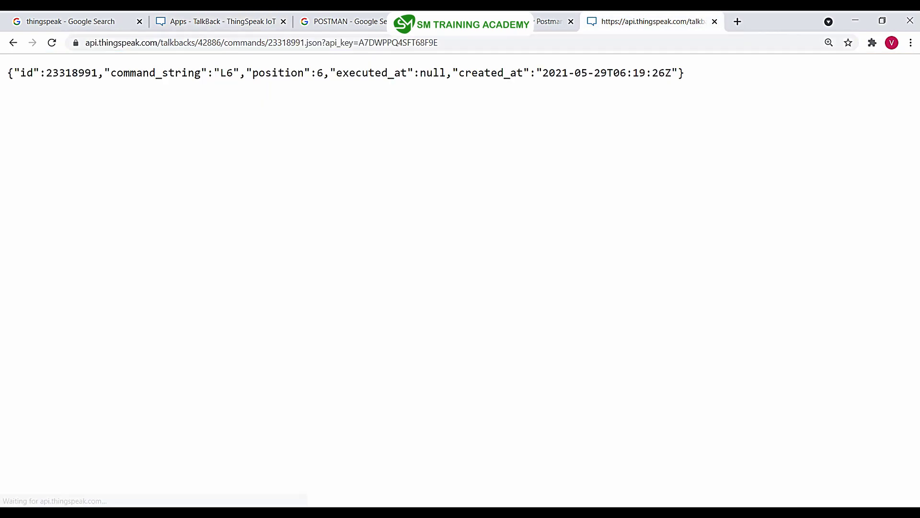
{"action": "left_click_drag", "start_coordinate": [233, 73], "coordinate": [219, 73]}
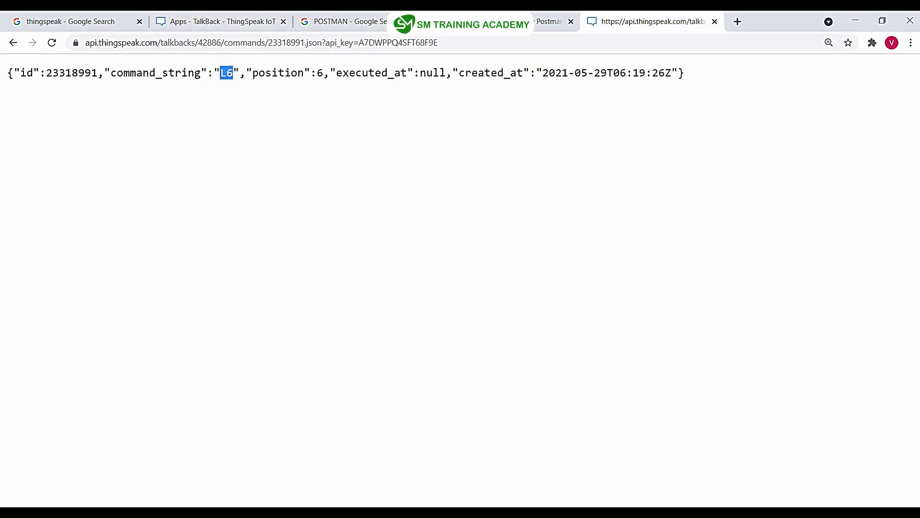
Select the Get a TalkBack Command URL on the TalkBack settings page
{"action": "key", "text": "ctrl+2"}
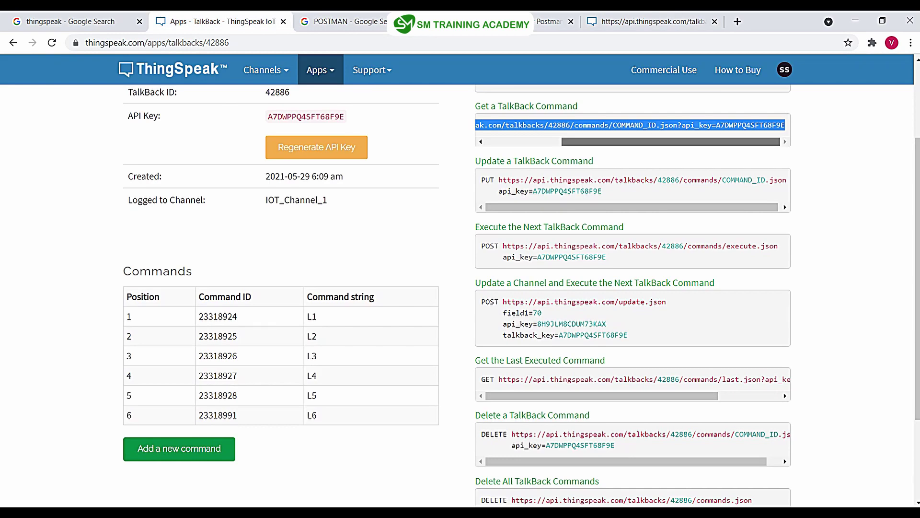
{"action": "scroll", "coordinate": [633, 129], "scroll_direction": "left", "scroll_amount": 5}
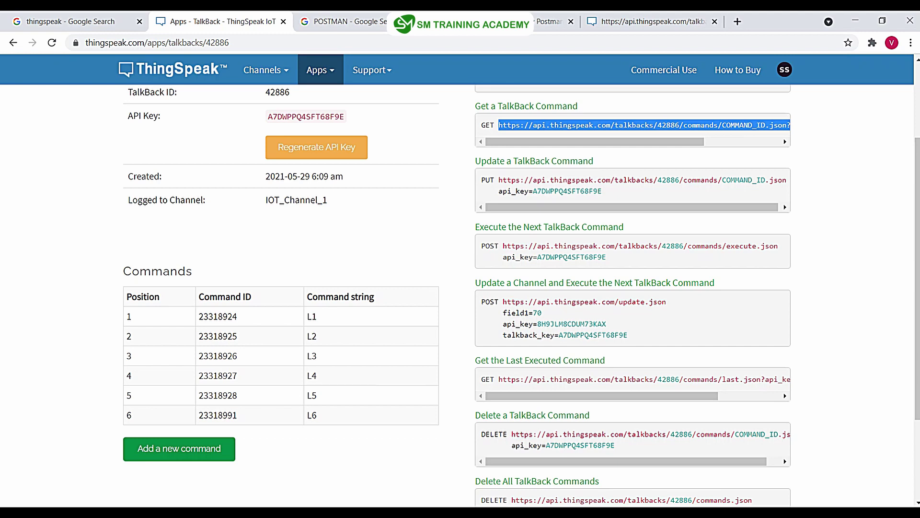
{"action": "left_click_drag", "start_coordinate": [200, 316], "coordinate": [238, 317]}
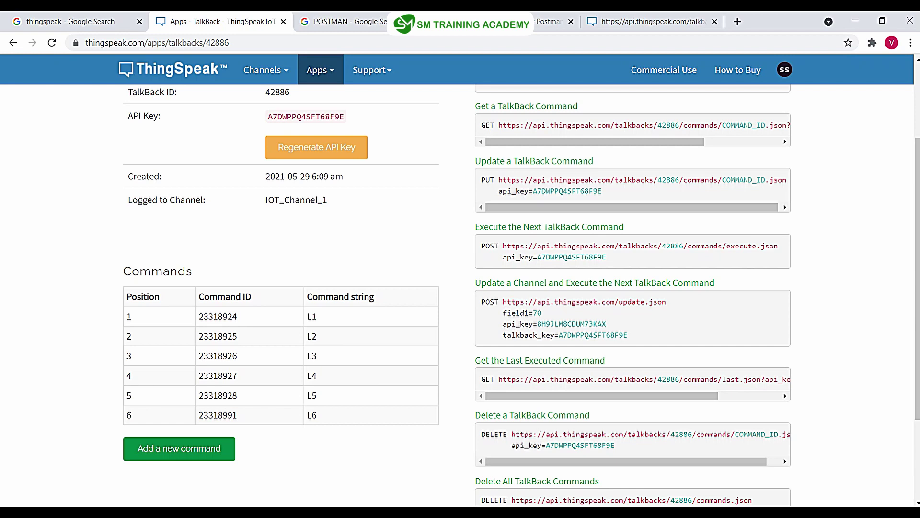
{"action": "left_click_drag", "start_coordinate": [498, 125], "coordinate": [786, 125]}
{"action": "key", "text": "ctrl+c"}
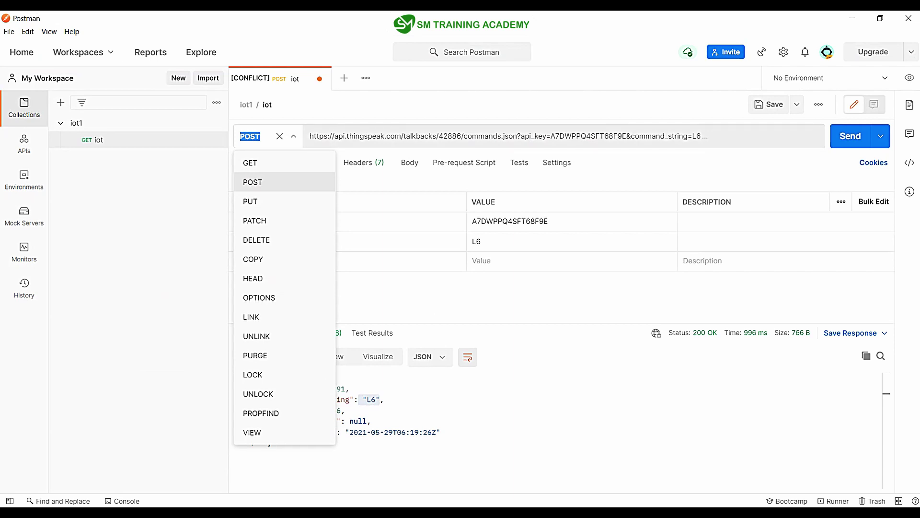
Replace Postman's URL with the get-command template, using command ID 23318927
{"action": "key", "text": "Tab"}
{"action": "key", "text": "Escape"}
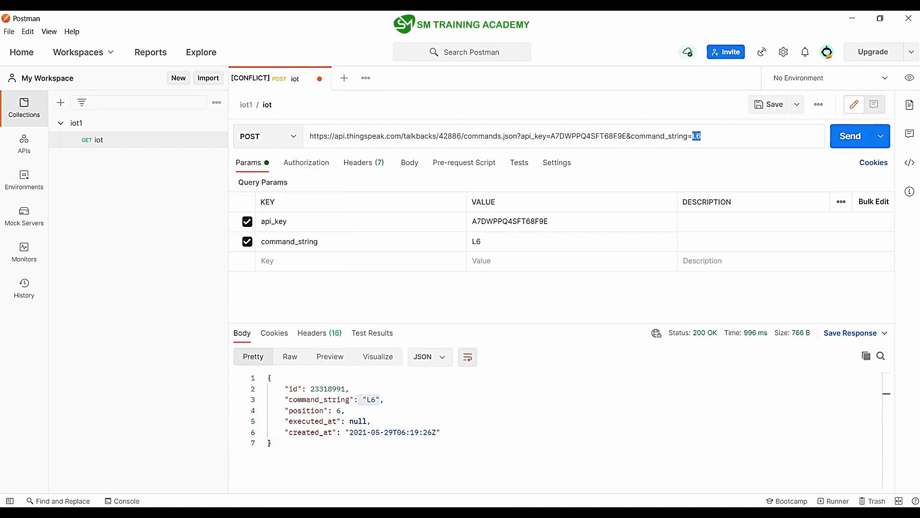
{"action": "key", "text": "ctrl+shift+Left"}
{"action": "key", "text": "ctrl+shift+Left"}
{"action": "key", "text": "ctrl+shift+Left"}
{"action": "key", "text": "ctrl+shift+Left"}
{"action": "key", "text": "ctrl+shift+Left"}
{"action": "key", "text": "ctrl+shift+Left"}
{"action": "key", "text": "ctrl+shift+Left"}
{"action": "key", "text": "ctrl+shift+Left"}
{"action": "key", "text": "ctrl+shift+Left"}
{"action": "key", "text": "ctrl+shift+Left"}
{"action": "key", "text": "ctrl+shift+Left"}
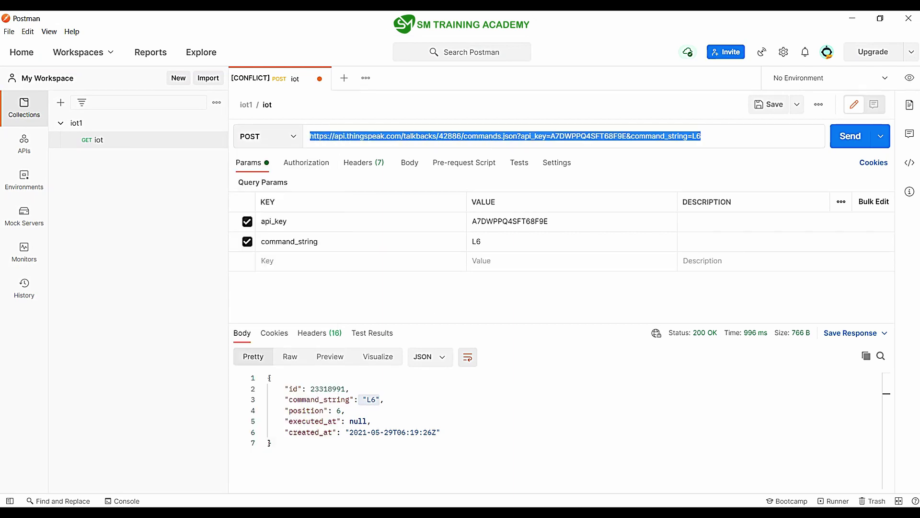
{"action": "key", "text": "ctrl+v"}
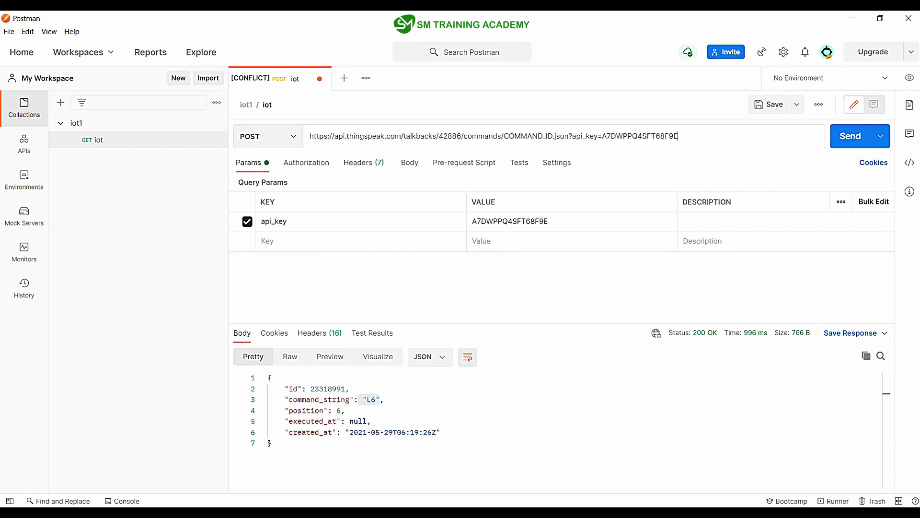
{"action": "key", "text": "alt+Tab"}
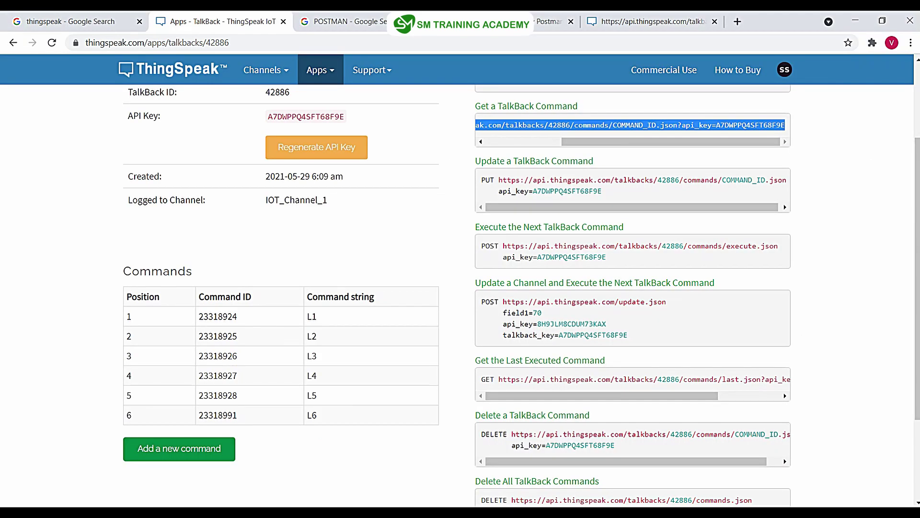
{"action": "left_click_drag", "start_coordinate": [238, 375], "coordinate": [198, 375]}
{"action": "key", "text": "ctrl+c"}
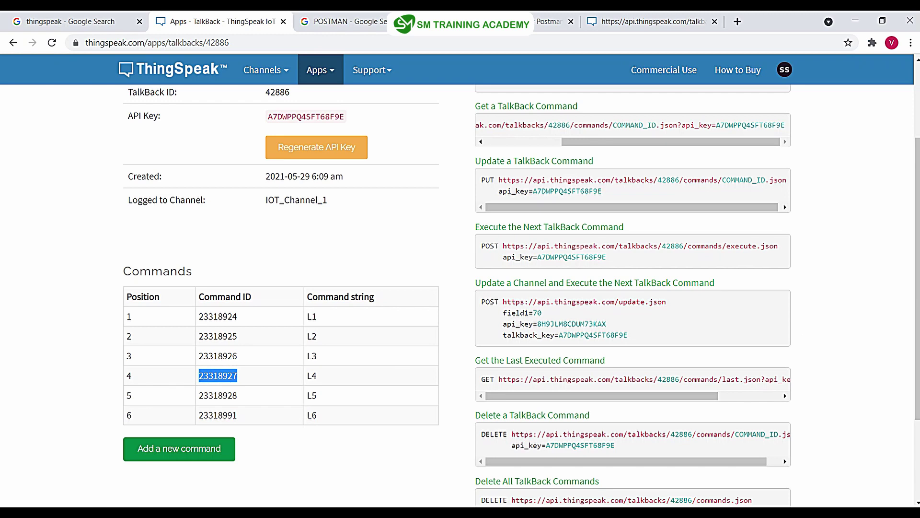
{"action": "key", "text": "alt+Tab"}
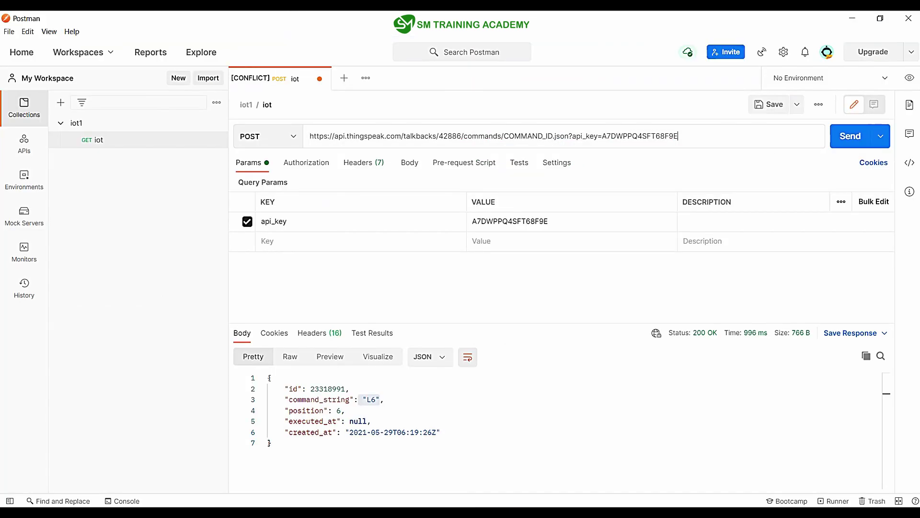
{"action": "left_click_drag", "start_coordinate": [553, 136], "coordinate": [503, 136]}
{"action": "key", "text": "ctrl+v"}
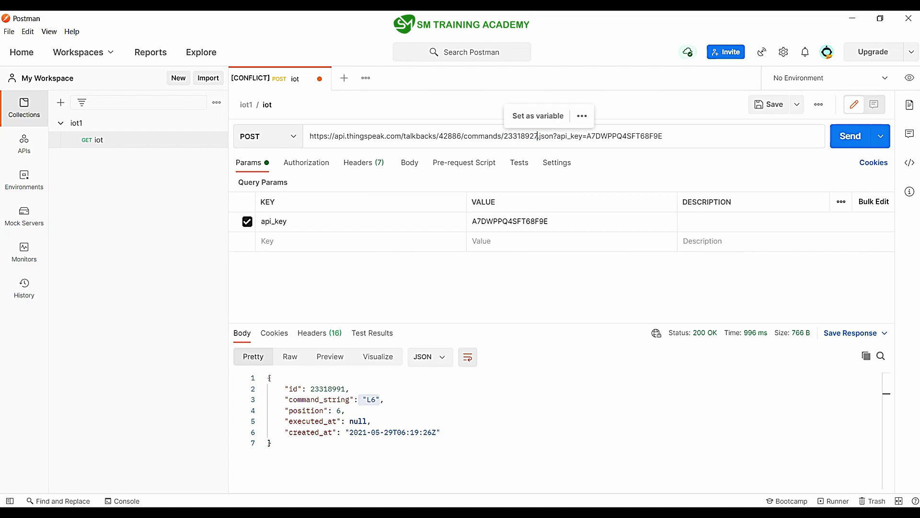
Send it as a GET, which returns command string L4 at position 4
{"action": "left_click", "coordinate": [267, 136]}
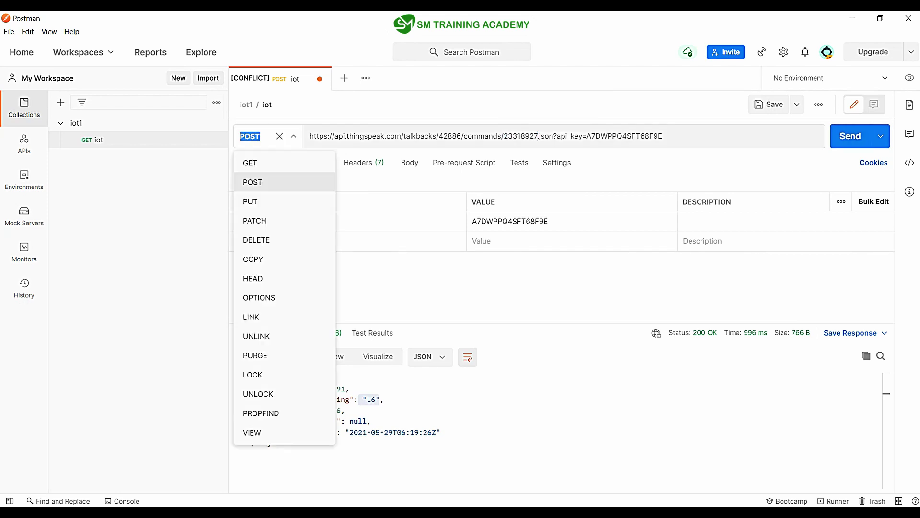
{"action": "left_click", "coordinate": [250, 163]}
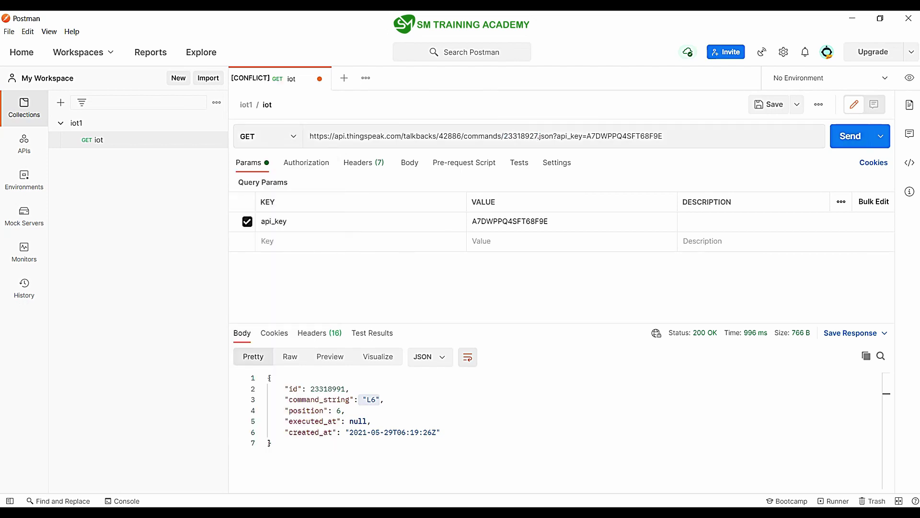
{"action": "key", "text": "ctrl+Return"}
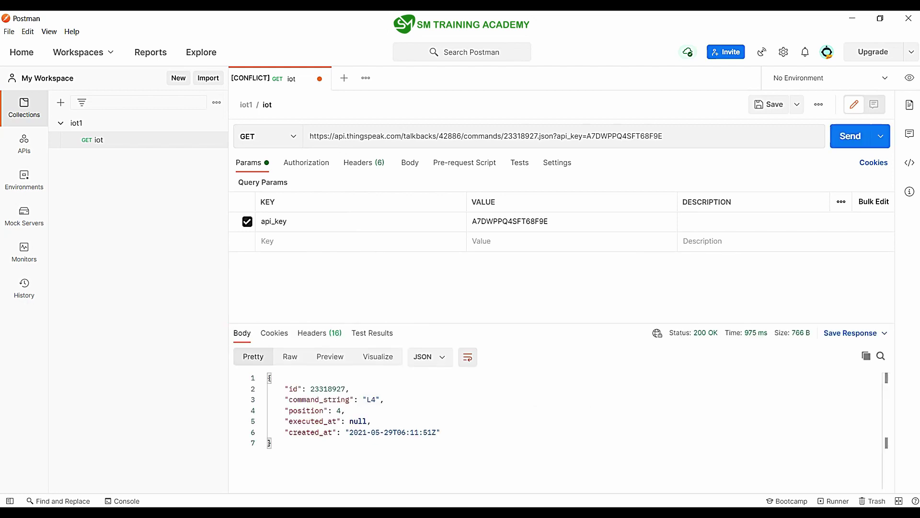
{"action": "double_click", "coordinate": [372, 399]}
Review the GET response and keep the request method as GET
{"action": "left_click", "coordinate": [350, 388]}
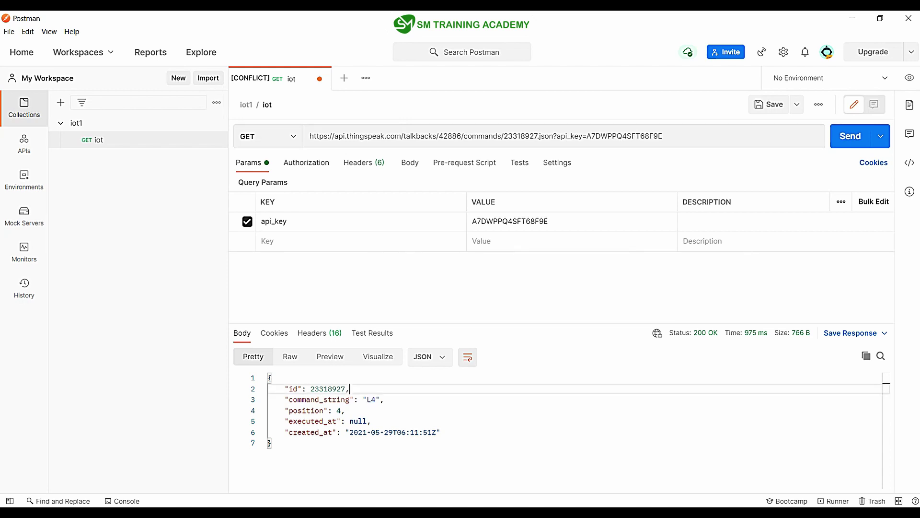
{"action": "left_click", "coordinate": [267, 136]}
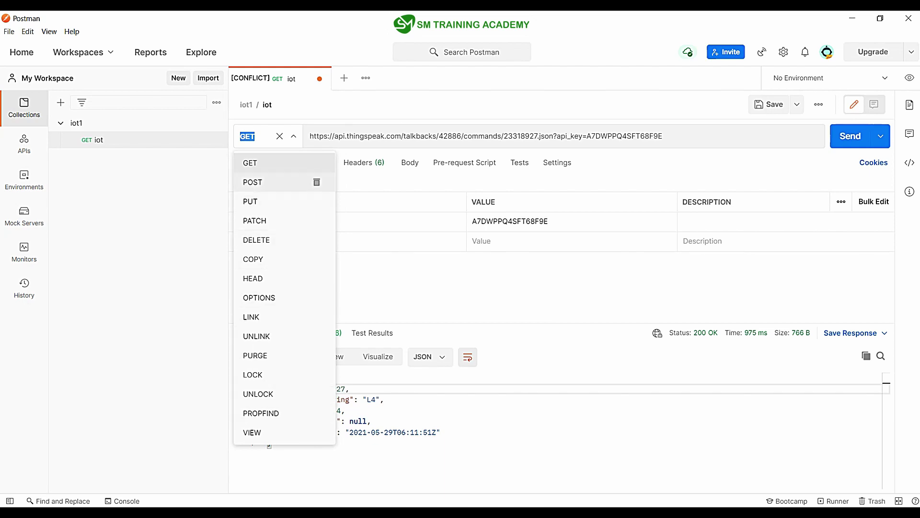
{"action": "key", "text": "Escape"}
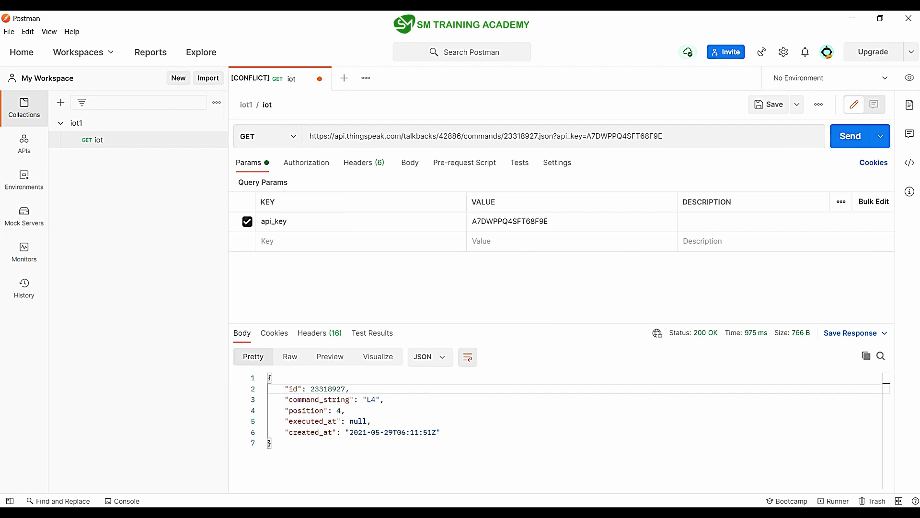
Copy the Update a TalkBack Command PUT URL and api_key from the TalkBack page
{"action": "key", "text": "alt+Tab"}
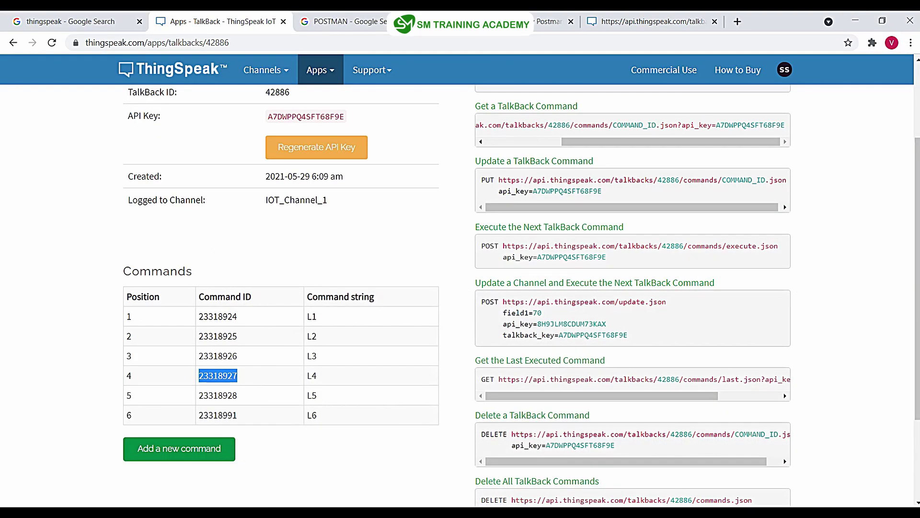
{"action": "scroll", "coordinate": [460, 295], "scroll_direction": "down", "scroll_amount": 3}
{"action": "scroll", "coordinate": [460, 294], "scroll_direction": "up", "scroll_amount": 3}
{"action": "left_click_drag", "start_coordinate": [602, 191], "coordinate": [498, 180]}
{"action": "key", "text": "ctrl+c"}
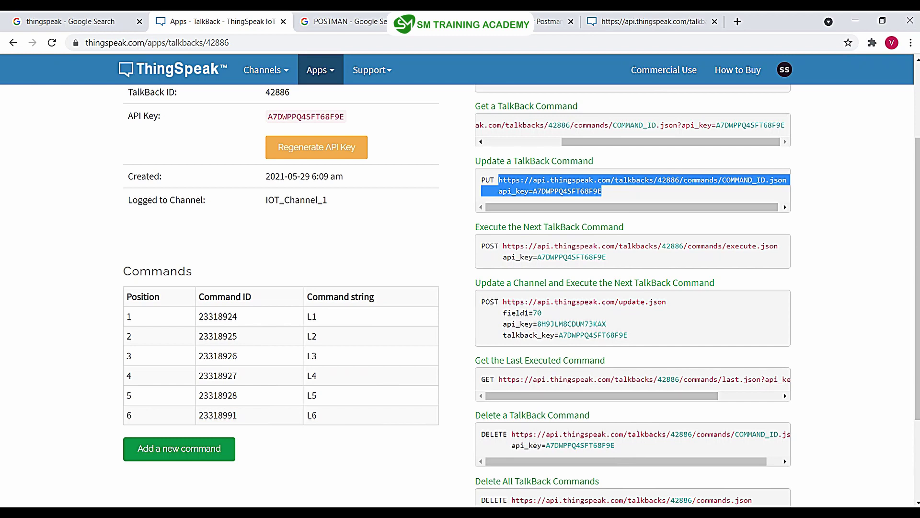
{"action": "key", "text": "alt+Tab"}
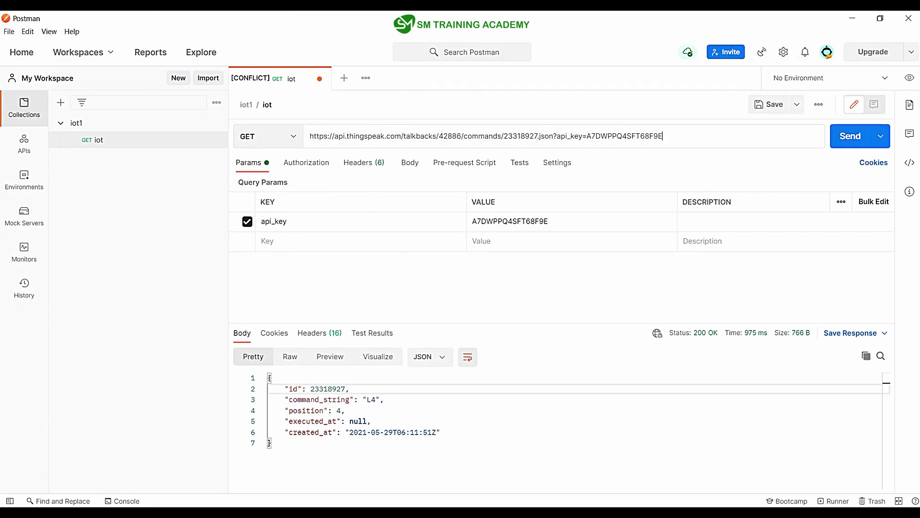
Paste the update-command URL into Postman, joined onto one line with '?' before api_key
{"action": "left_click_drag", "start_coordinate": [663, 136], "coordinate": [309, 136]}
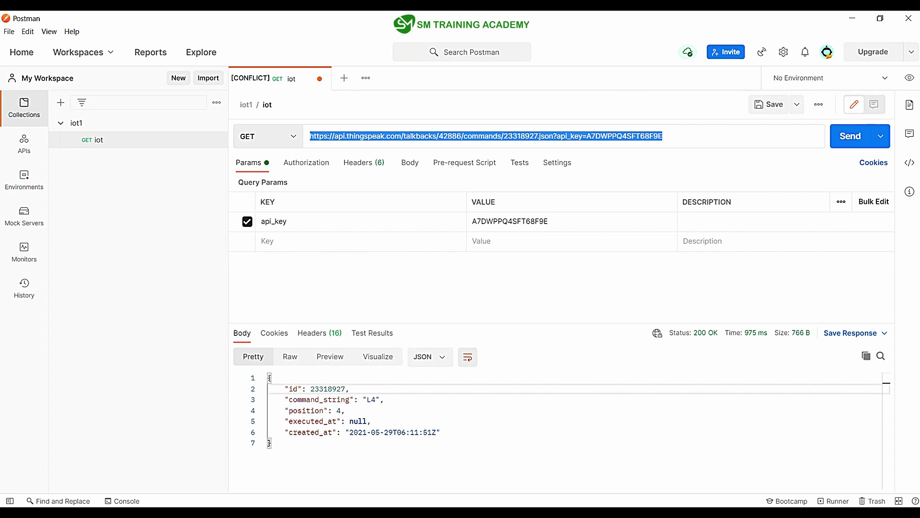
{"action": "key", "text": "ctrl+v"}
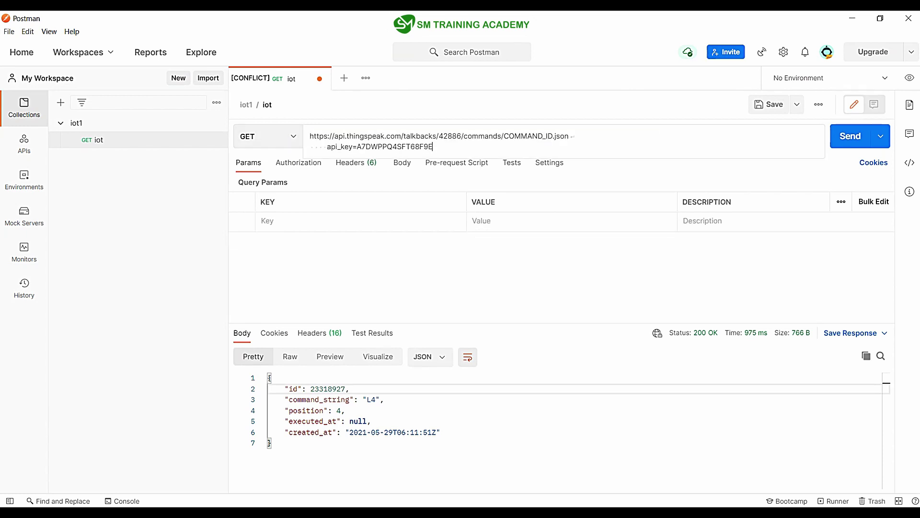
{"action": "left_click", "coordinate": [327, 147]}
{"action": "key", "text": "BackSpace"}
{"action": "key", "text": "BackSpace"}
{"action": "key", "text": "BackSpace"}
{"action": "key", "text": "BackSpace"}
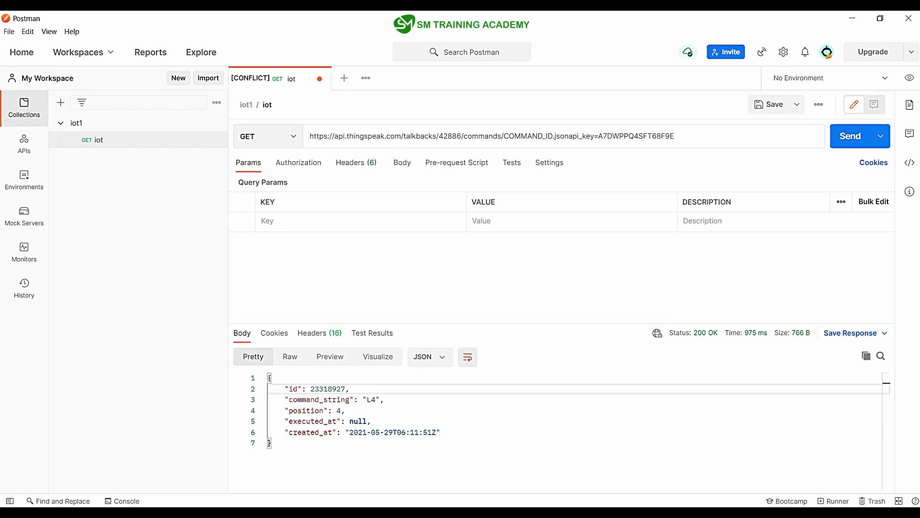
{"action": "type", "text": "?"}
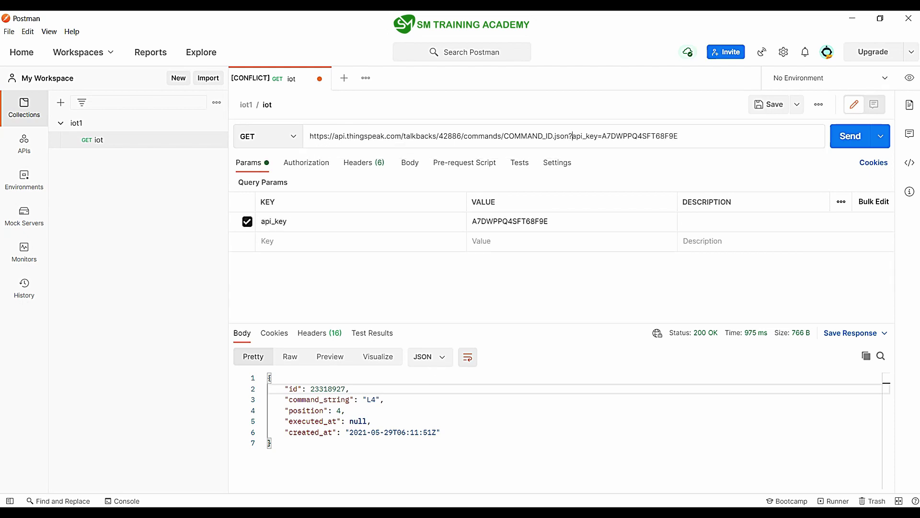
{"action": "left_click_drag", "start_coordinate": [679, 136], "coordinate": [602, 136]}
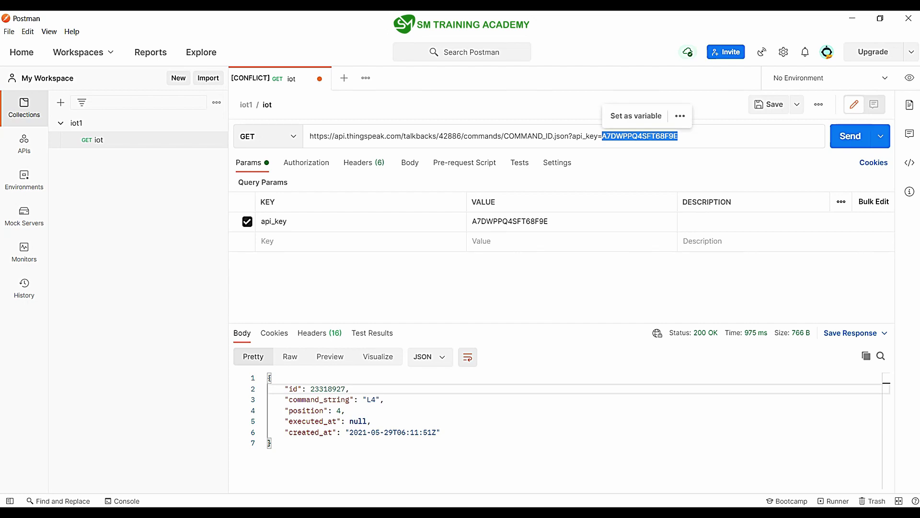
{"action": "left_click_drag", "start_coordinate": [461, 136], "coordinate": [438, 137]}
Put command ID 23318991 in place of COMMAND_ID and append '&command_string=L7'
{"action": "key", "text": "alt+Tab"}
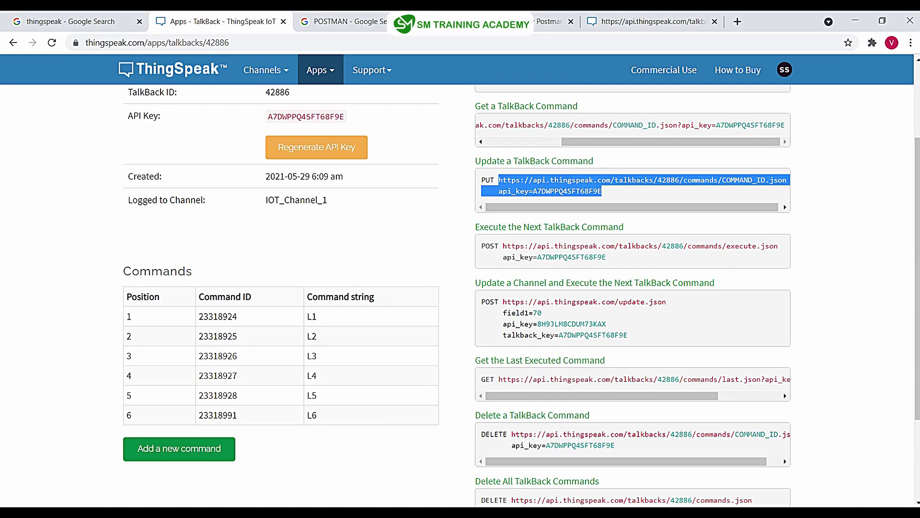
{"action": "double_click", "coordinate": [311, 415]}
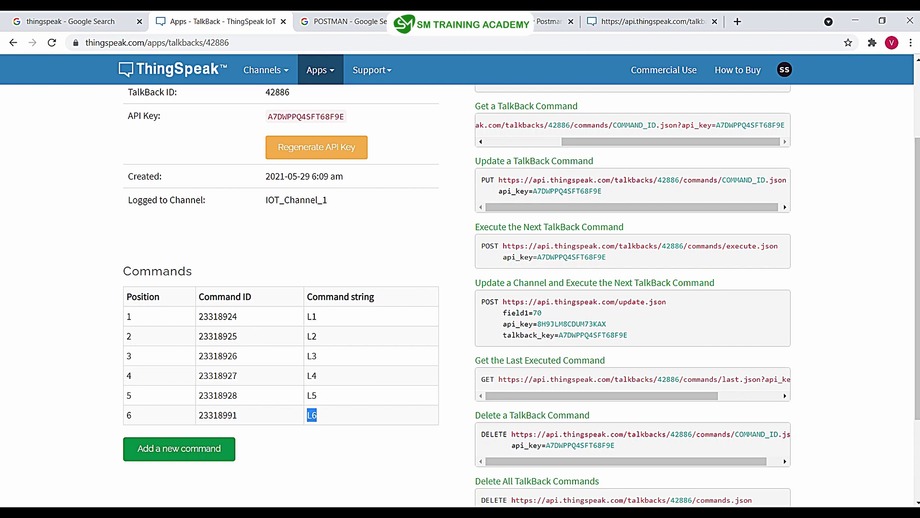
{"action": "left_click_drag", "start_coordinate": [238, 415], "coordinate": [198, 415]}
{"action": "key", "text": "ctrl+c"}
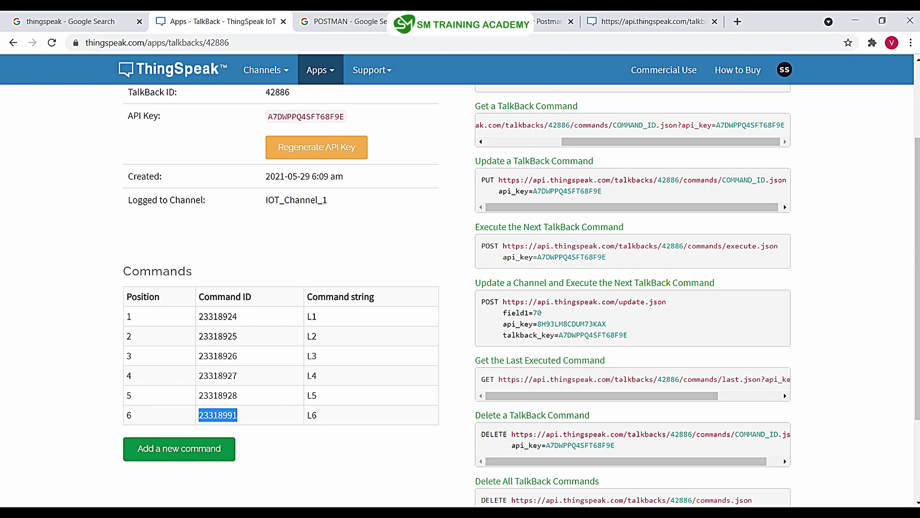
{"action": "key", "text": "alt+Tab"}
{"action": "left_click_drag", "start_coordinate": [554, 136], "coordinate": [503, 136]}
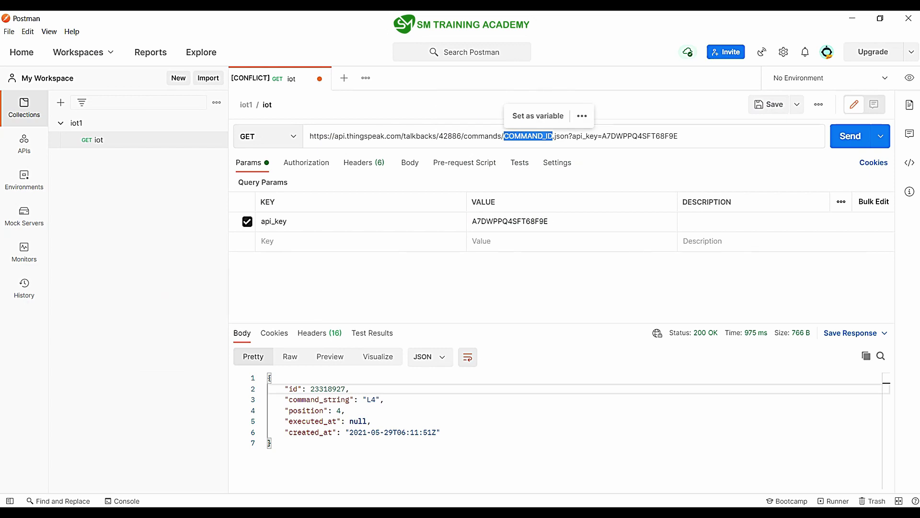
{"action": "key", "text": "ctrl+v"}
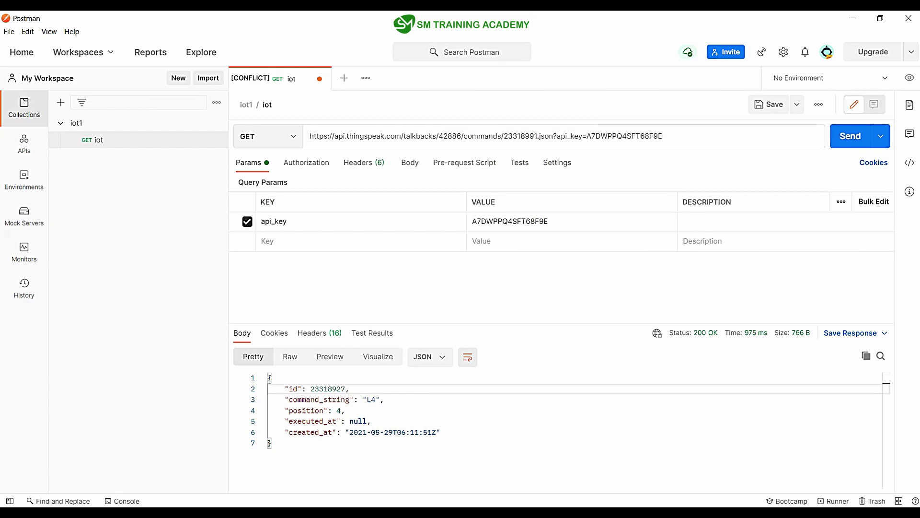
{"action": "type", "text": "&com"}
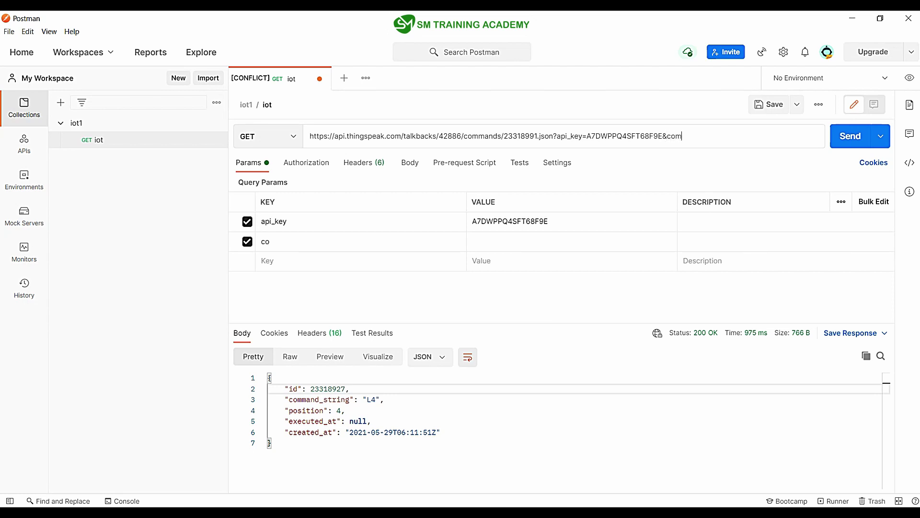
{"action": "type", "text": "mand_string=L7"}
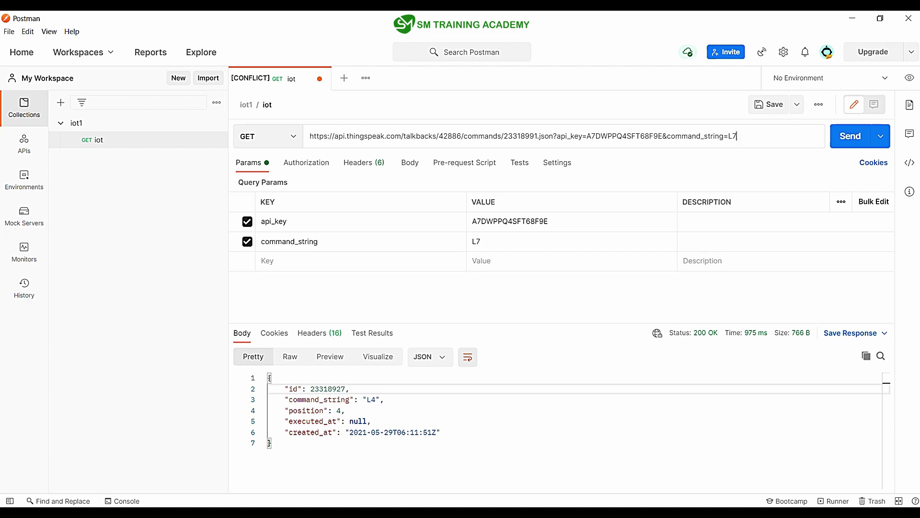
Cross-check the URL against row 6 and the example, and set the method to PUT
{"action": "key", "text": "alt+Tab"}
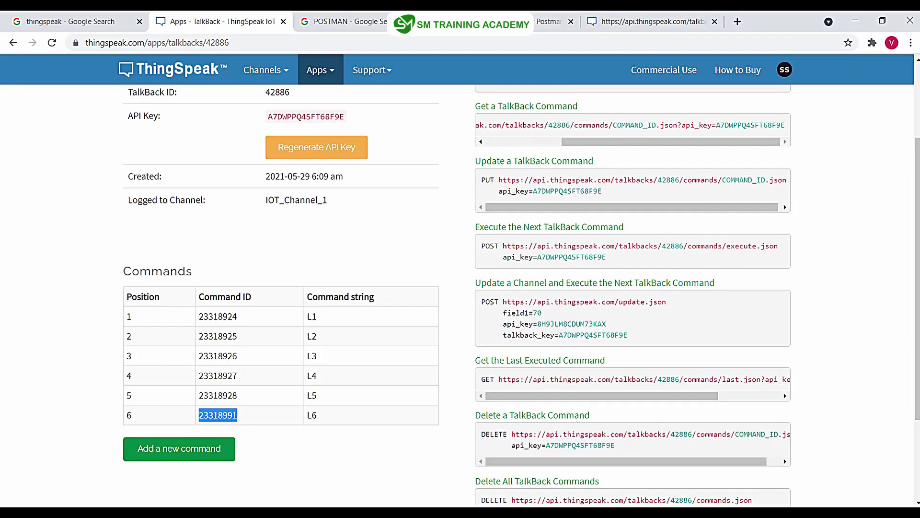
{"action": "left_click_drag", "start_coordinate": [318, 415], "coordinate": [307, 415]}
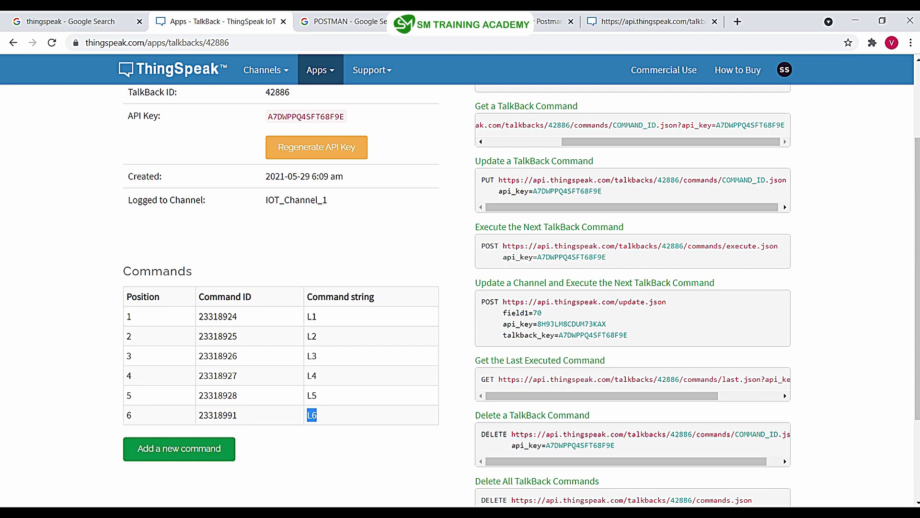
{"action": "left_click_drag", "start_coordinate": [238, 415], "coordinate": [199, 415]}
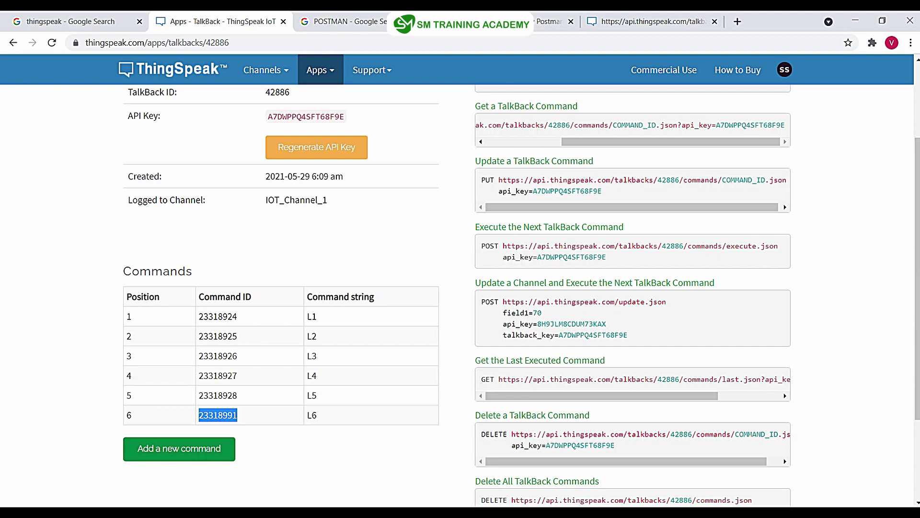
{"action": "double_click", "coordinate": [311, 415]}
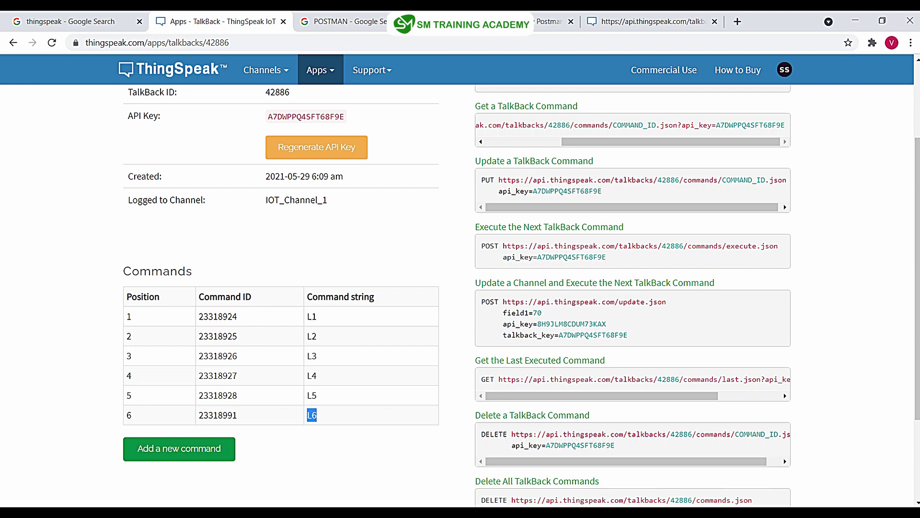
{"action": "key", "text": "alt+Tab"}
{"action": "left_click_drag", "start_coordinate": [737, 137], "coordinate": [662, 136]}
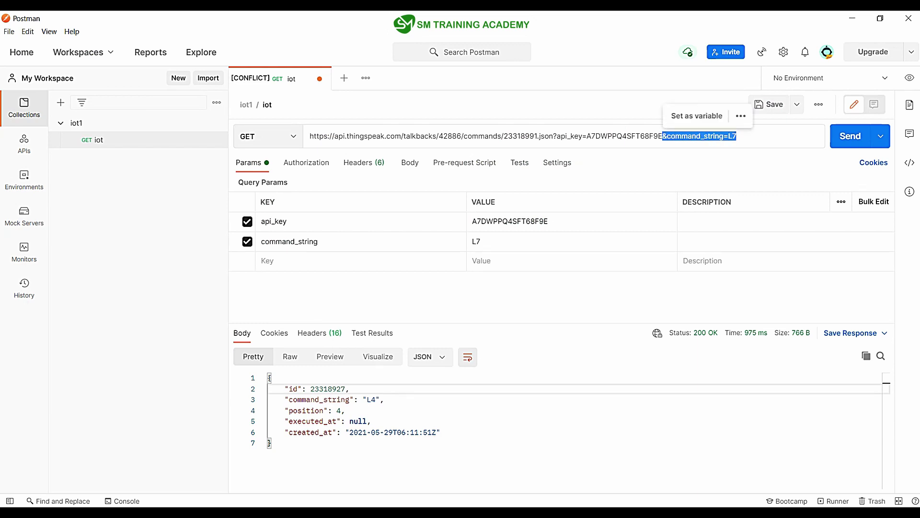
{"action": "left_click", "coordinate": [737, 136]}
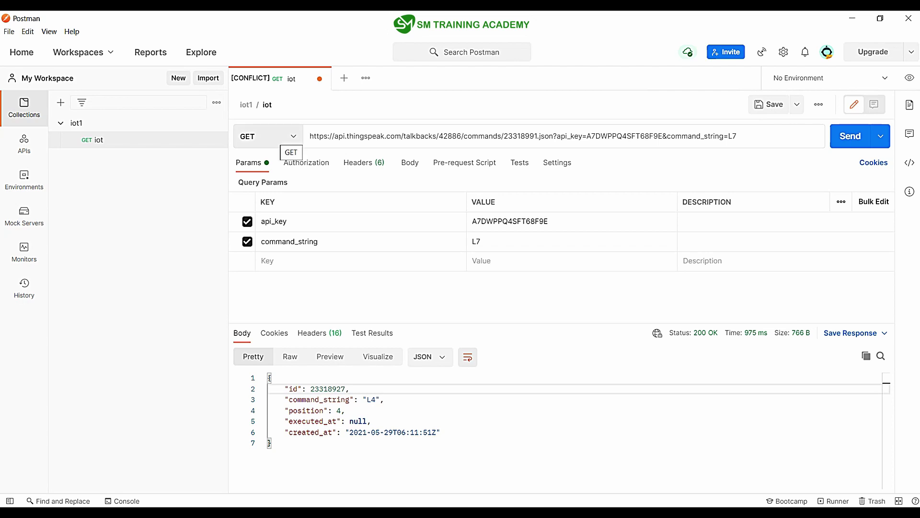
{"action": "left_click", "coordinate": [275, 139]}
{"action": "left_click", "coordinate": [288, 199]}
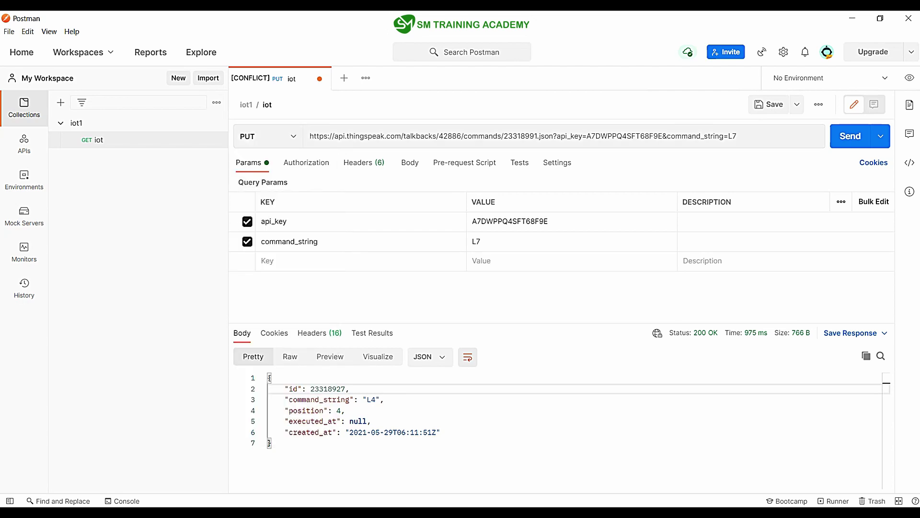
{"action": "key", "text": "alt+Tab"}
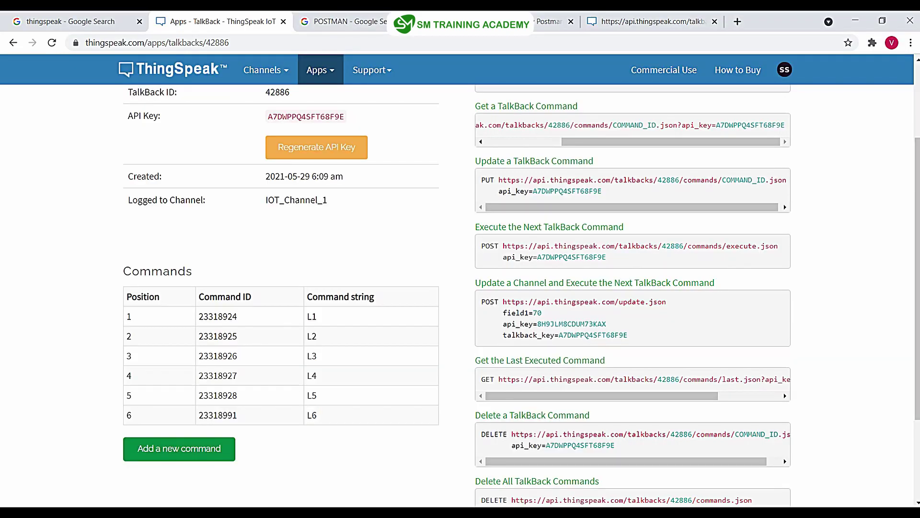
{"action": "left_click_drag", "start_coordinate": [602, 191], "coordinate": [480, 179]}
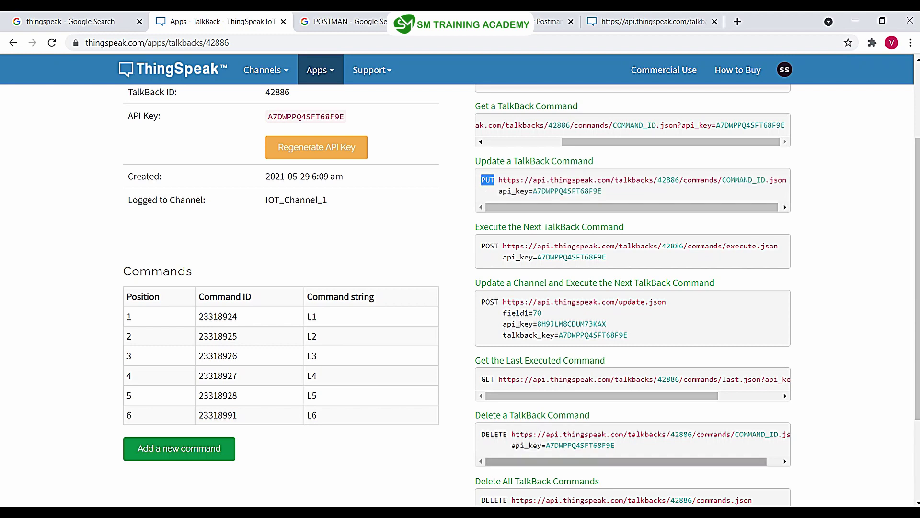
{"action": "key", "text": "alt+Tab"}
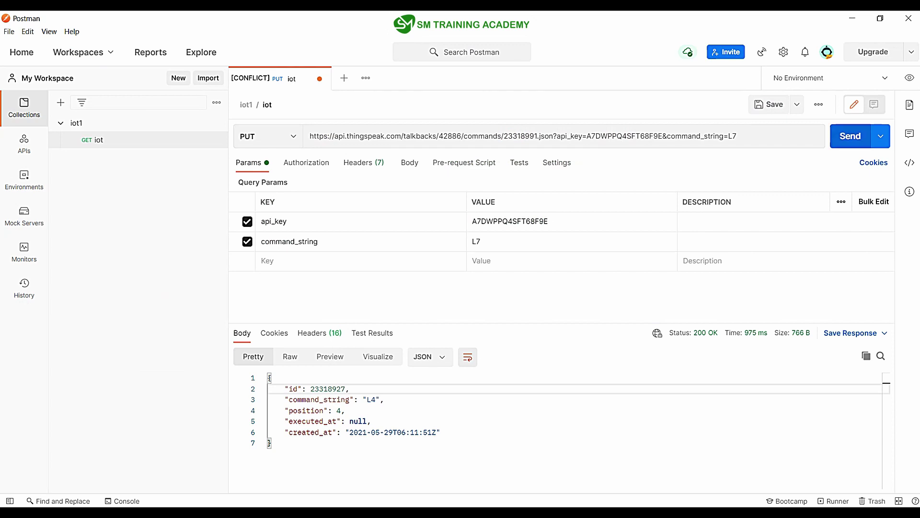
Send the PUT; the response shows command 23318991 now holding L7
{"action": "left_click", "coordinate": [850, 136]}
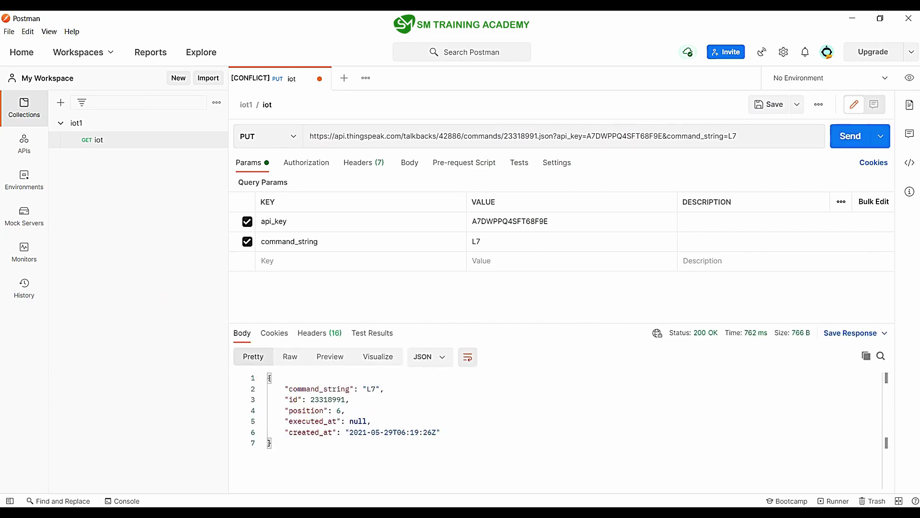
{"action": "left_click_drag", "start_coordinate": [346, 399], "coordinate": [307, 400]}
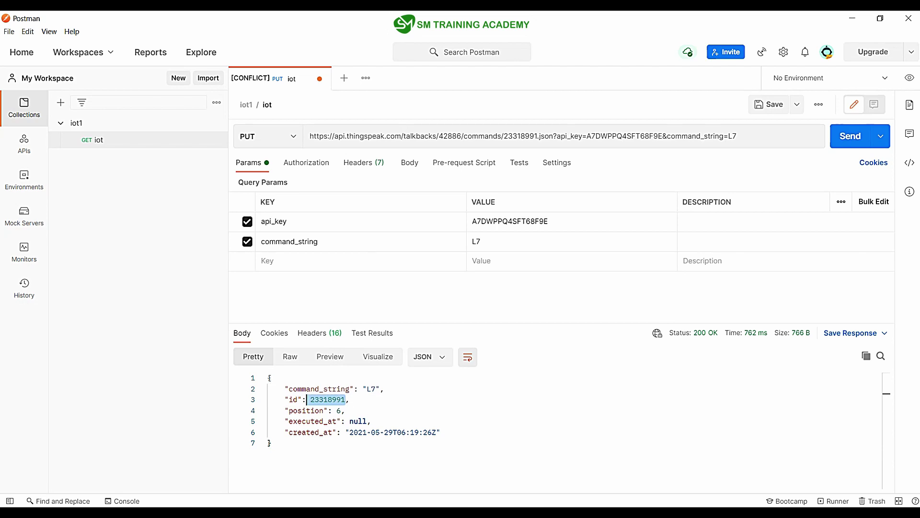
{"action": "left_click_drag", "start_coordinate": [375, 389], "coordinate": [363, 388]}
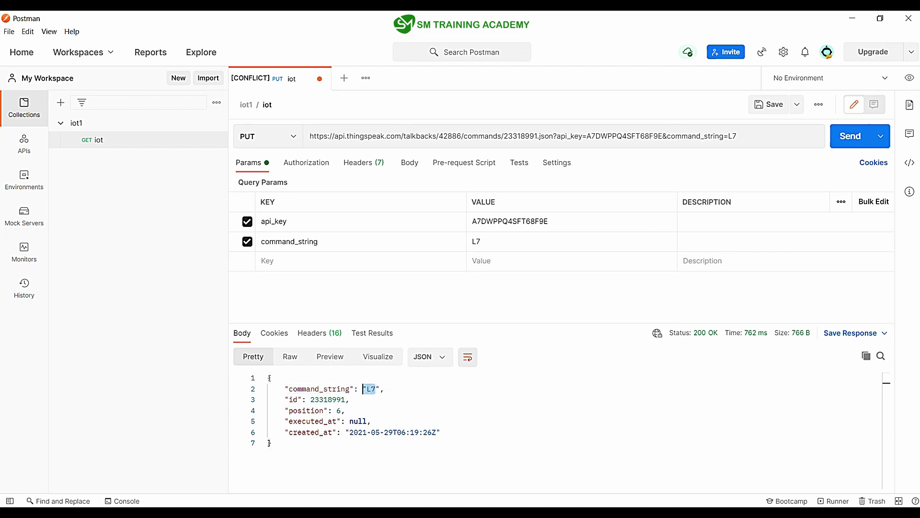
{"action": "key", "text": "alt+Tab"}
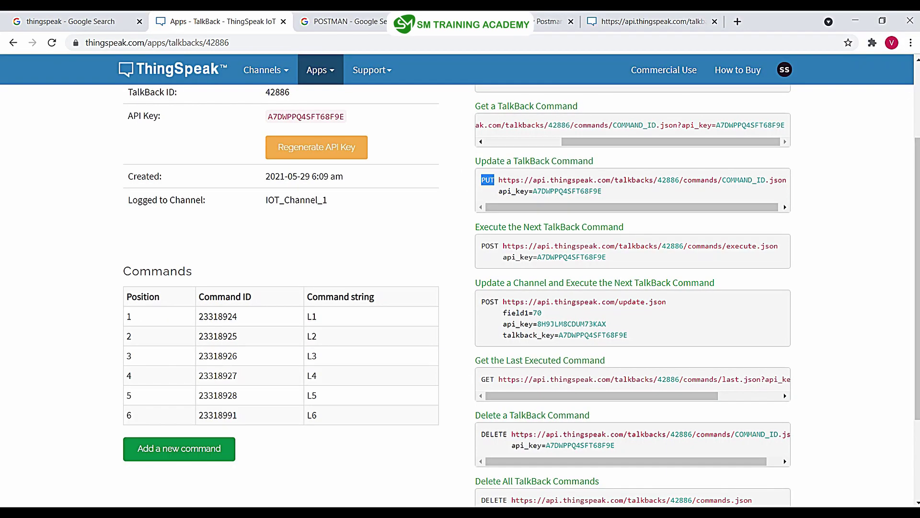
Reload the TalkBack page and confirm command 23318991 in row 6 now reads L7
{"action": "key", "text": "F5"}
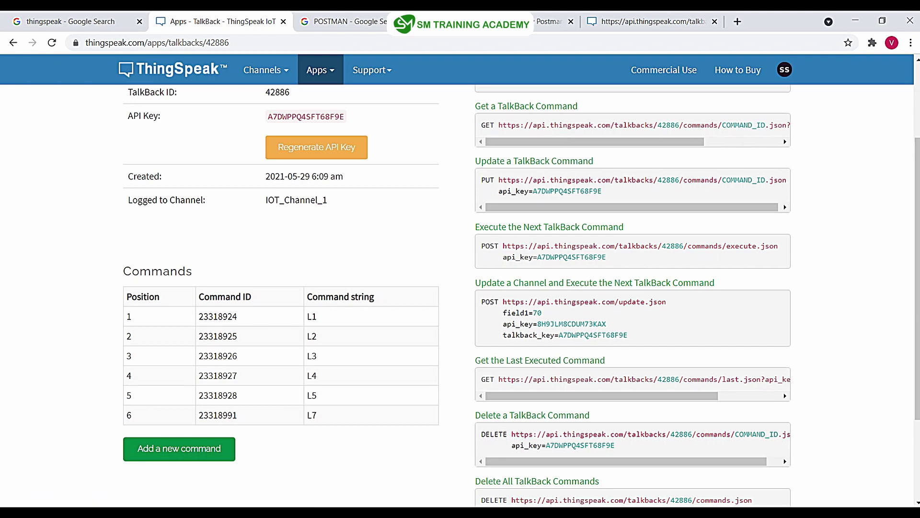
{"action": "left_click_drag", "start_coordinate": [317, 415], "coordinate": [306, 415]}
{"action": "left_click_drag", "start_coordinate": [603, 190], "coordinate": [498, 179]}
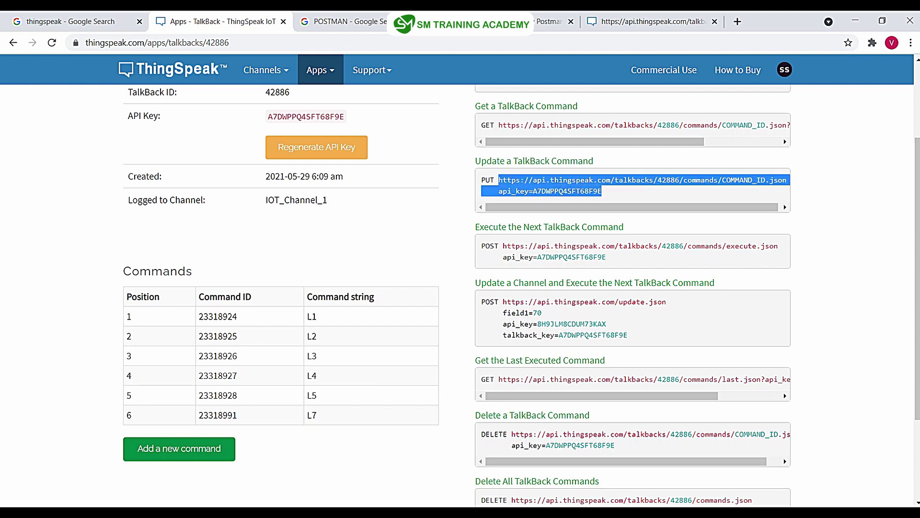
{"action": "left_click_drag", "start_coordinate": [238, 415], "coordinate": [199, 415]}
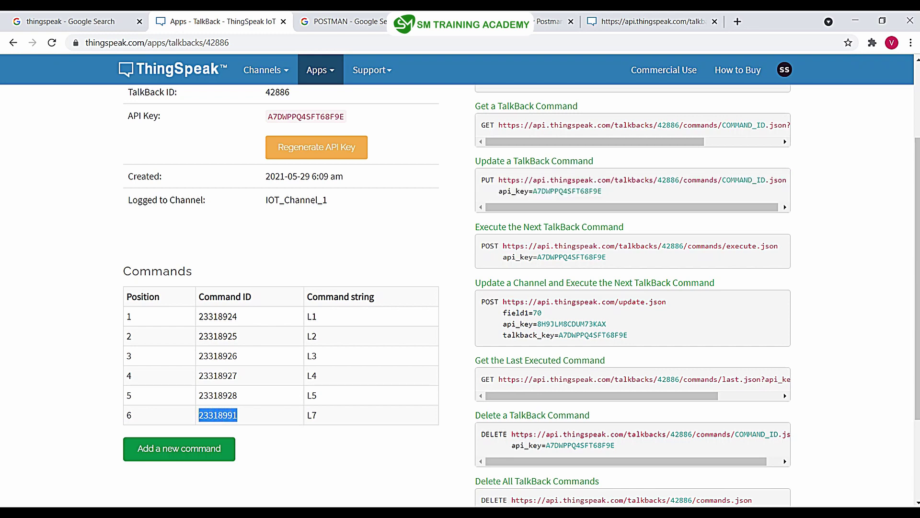
{"action": "left_click_drag", "start_coordinate": [602, 190], "coordinate": [498, 180]}
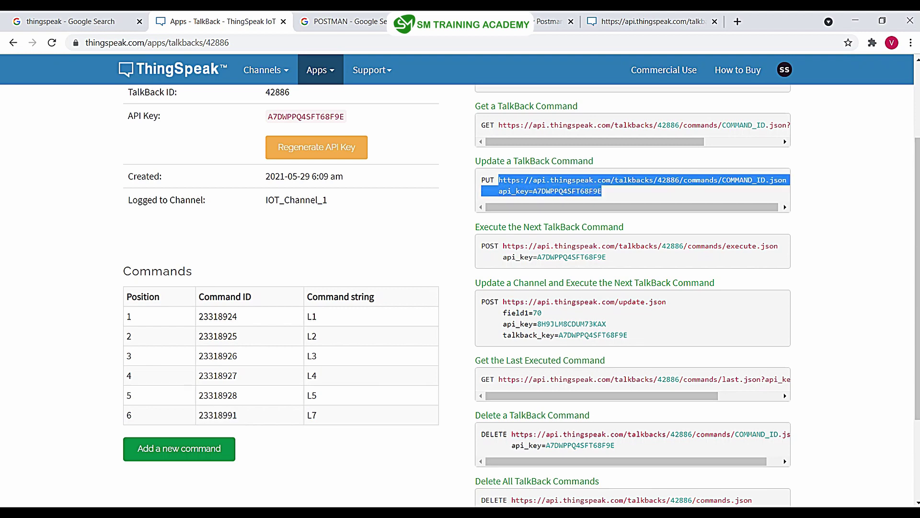
{"action": "left_click", "coordinate": [501, 184]}
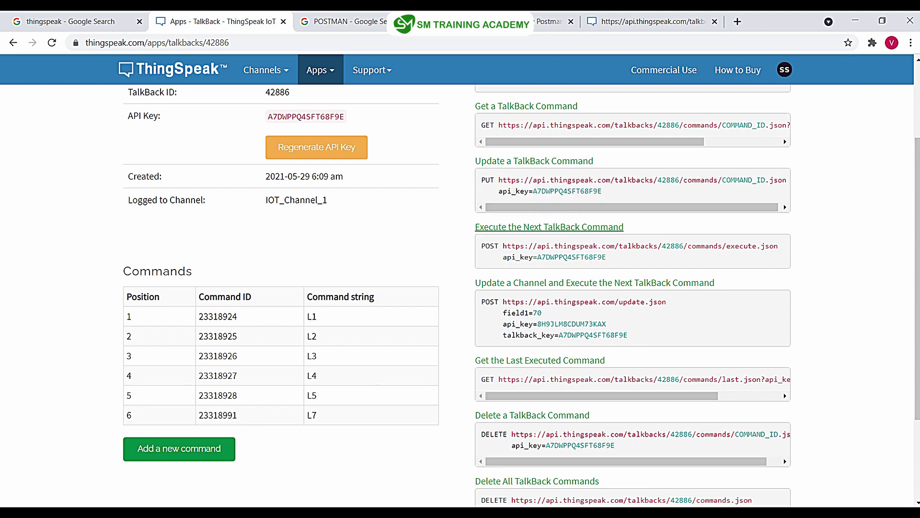
Copy the Execute the Next TalkBack Command URL with its api_key
{"action": "left_click_drag", "start_coordinate": [606, 256], "coordinate": [503, 246]}
{"action": "double_click", "coordinate": [311, 316]}
{"action": "left_click_drag", "start_coordinate": [319, 336], "coordinate": [306, 414]}
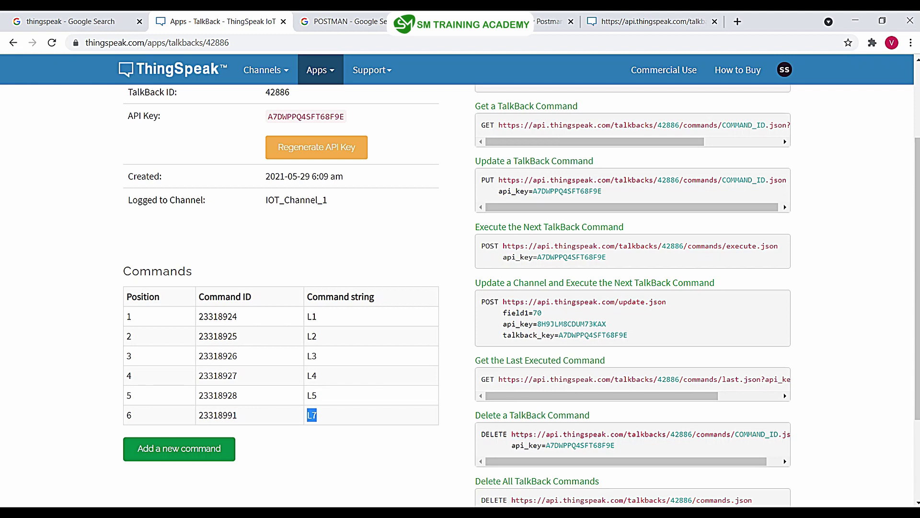
{"action": "left_click_drag", "start_coordinate": [503, 245], "coordinate": [606, 257]}
{"action": "key", "text": "ctrl+c"}
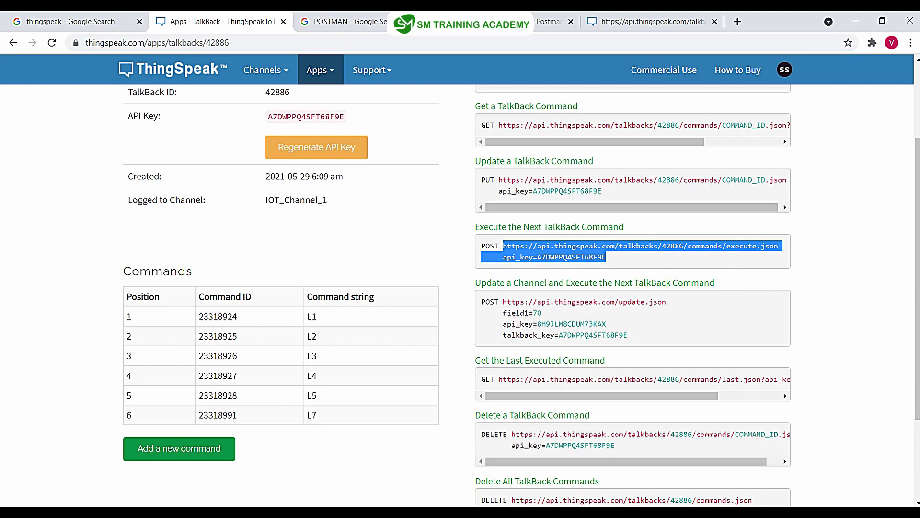
{"action": "right_click", "coordinate": [581, 249]}
{"action": "left_click", "coordinate": [603, 256]}
Replace the request URL with the TalkBack execute.json URL, joined with its api_key on one line
{"action": "key", "text": "alt+Tab"}
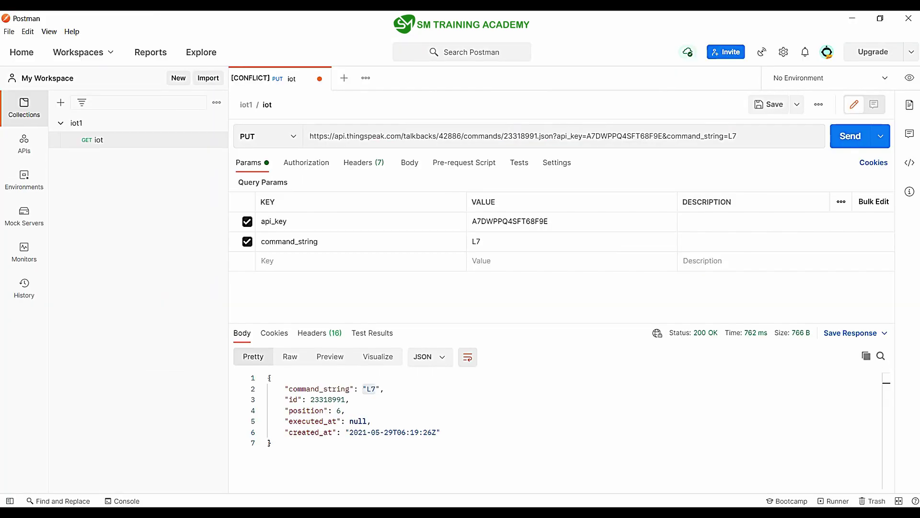
{"action": "key", "text": "ctrl+a"}
{"action": "key", "text": "ctrl+v"}
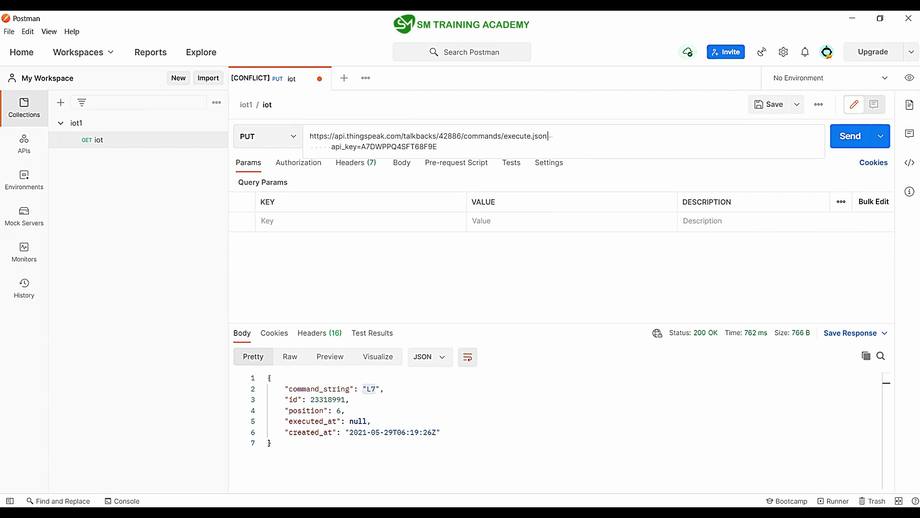
{"action": "key", "text": "Delete"}
{"action": "key", "text": "Delete"}
{"action": "key", "text": "Delete"}
{"action": "key", "text": "Delete"}
{"action": "key", "text": "Delete"}
{"action": "key", "text": "Delete"}
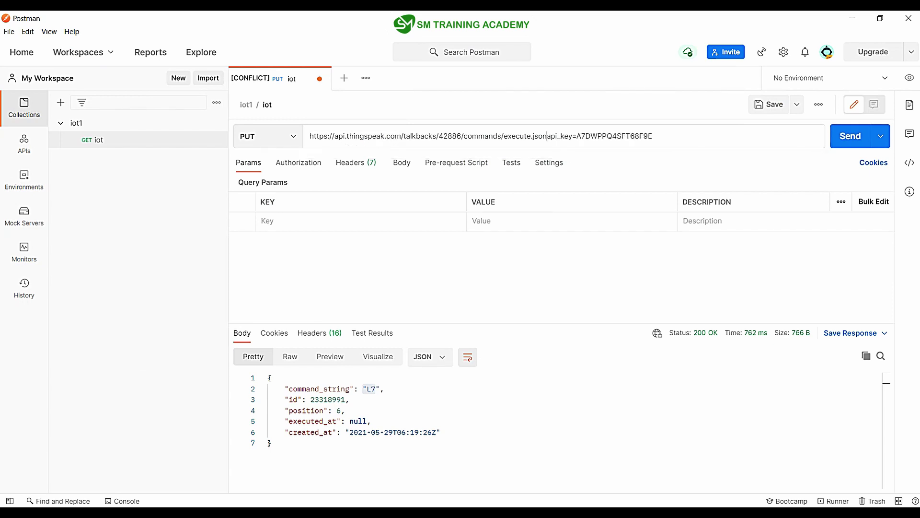
{"action": "type", "text": "?"}
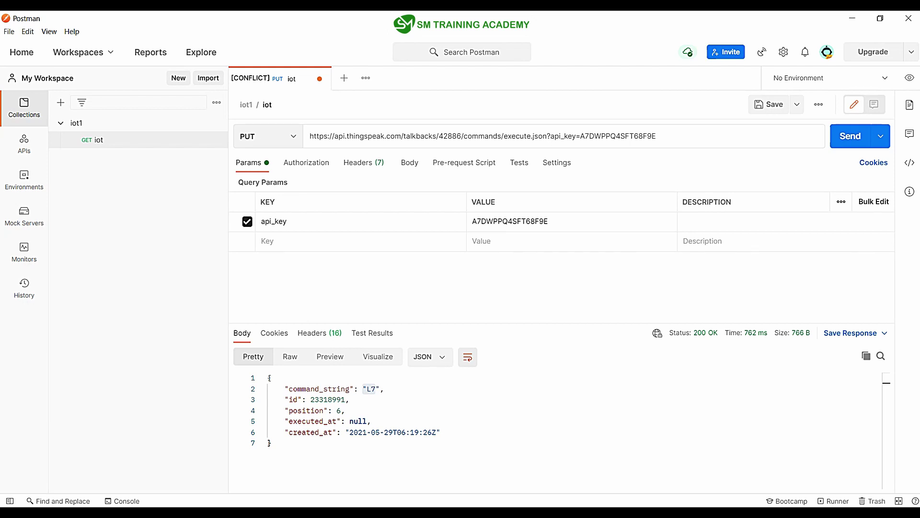
Highlight the TalkBack ID 42886, the word execute and the API key in the URL
{"action": "left_click_drag", "start_coordinate": [405, 136], "coordinate": [310, 136]}
{"action": "left_click_drag", "start_coordinate": [461, 136], "coordinate": [439, 136]}
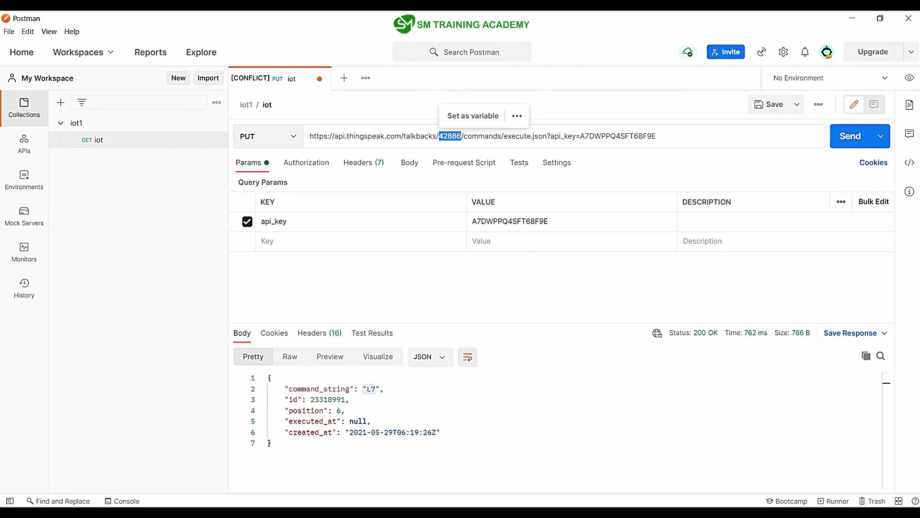
{"action": "left_click_drag", "start_coordinate": [504, 136], "coordinate": [531, 136]}
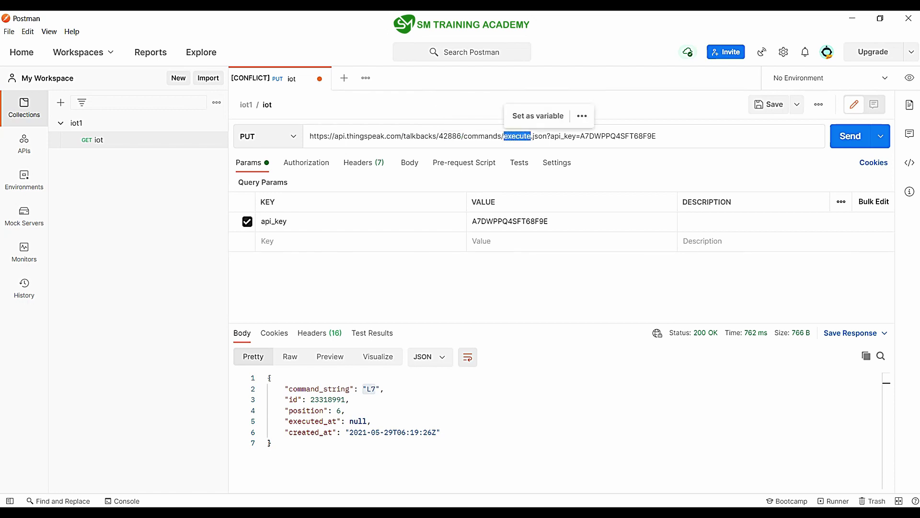
{"action": "left_click", "coordinate": [580, 136]}
{"action": "left_click_drag", "start_coordinate": [580, 136], "coordinate": [656, 136]}
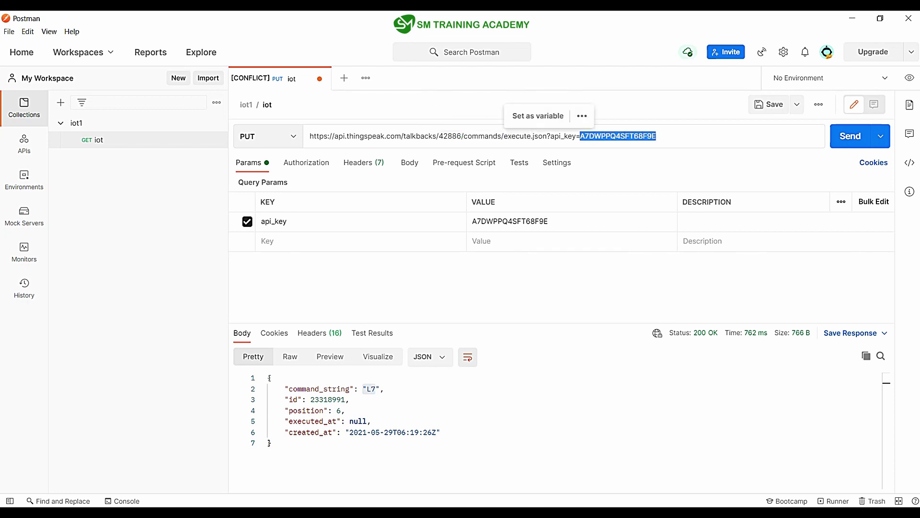
{"action": "left_click", "coordinate": [656, 136]}
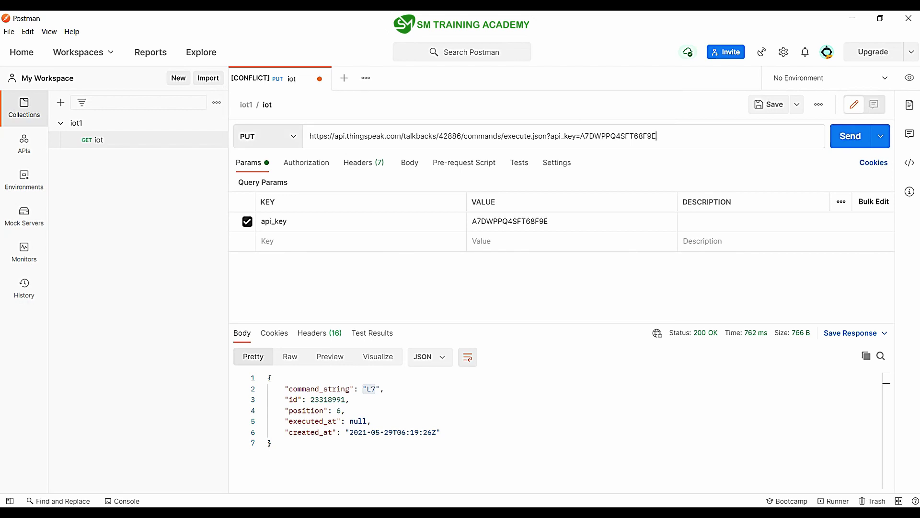
Switch the request method to POST and compare against the L1 command on ThingSpeak
{"action": "left_click", "coordinate": [269, 136]}
{"action": "left_click", "coordinate": [254, 181]}
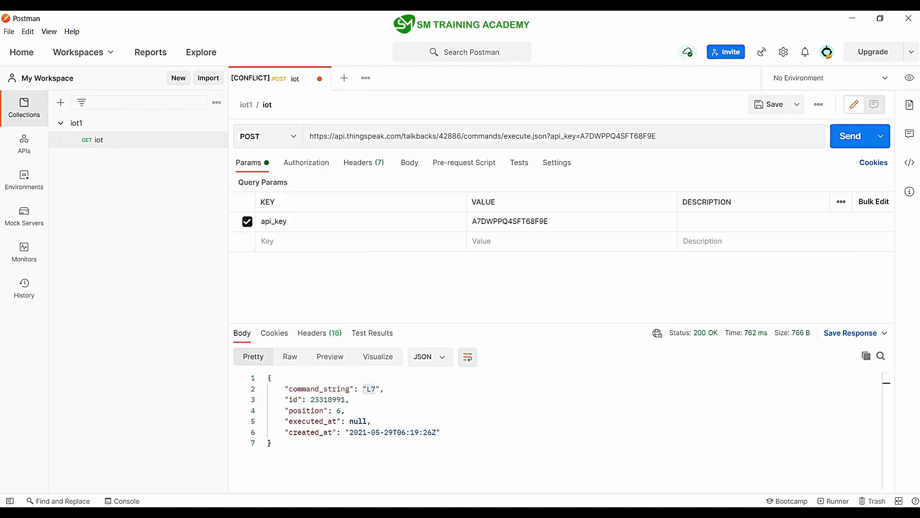
{"action": "left_click", "coordinate": [656, 136]}
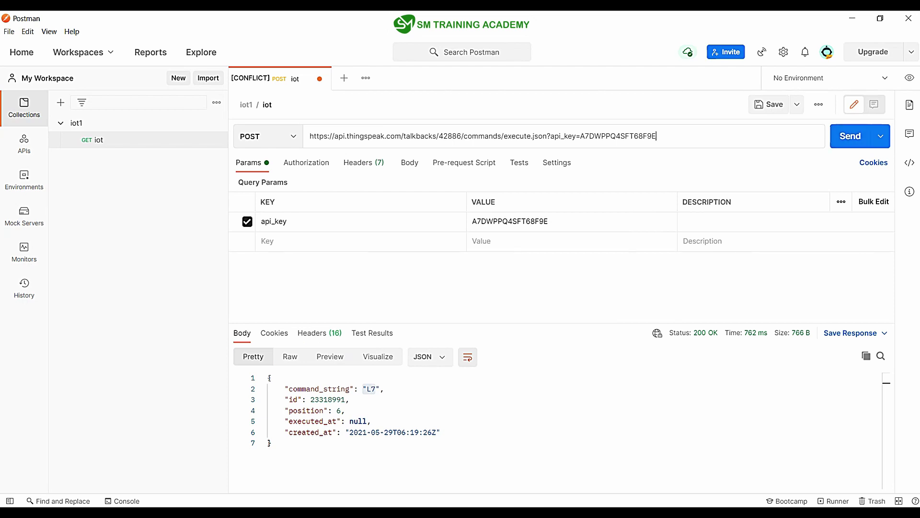
{"action": "key", "text": "alt+Tab"}
{"action": "left_click_drag", "start_coordinate": [319, 317], "coordinate": [307, 317]}
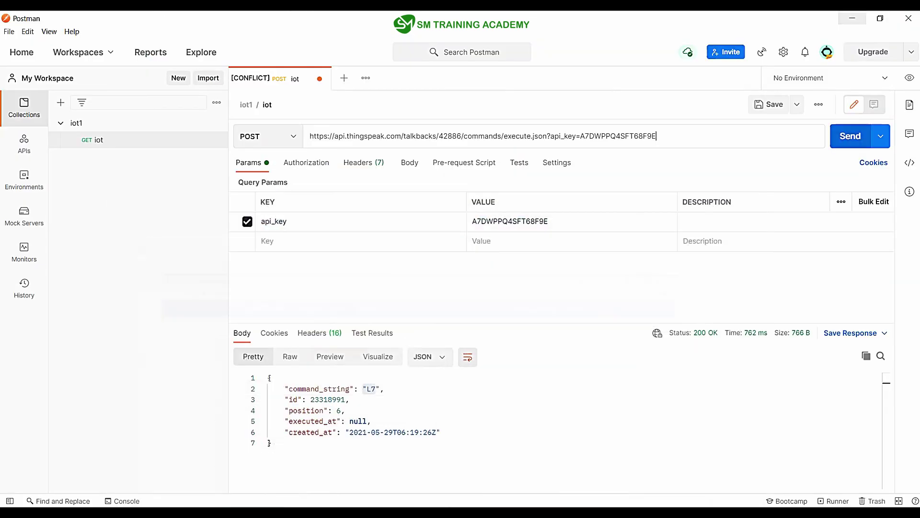
Execute the first two queued commands, L1 and L2, matching each response to the table
{"action": "left_click", "coordinate": [856, 21]}
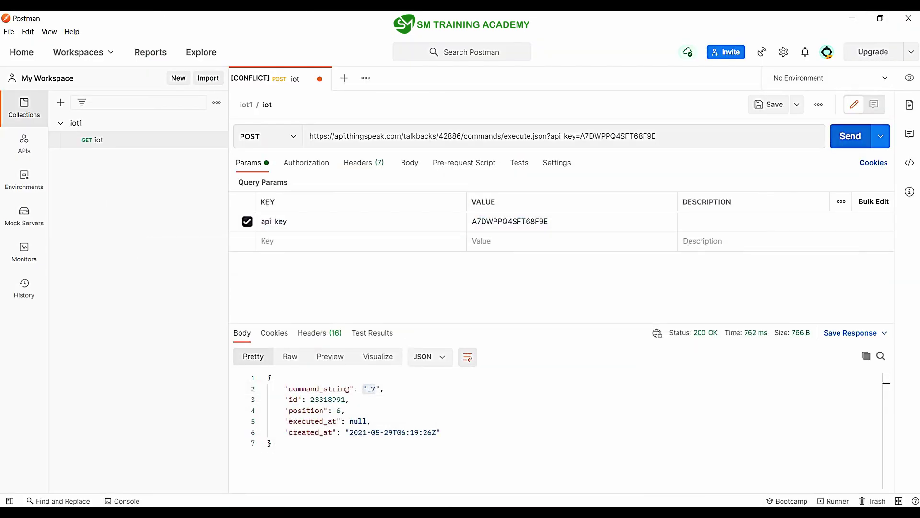
{"action": "key", "text": "ctrl+Return"}
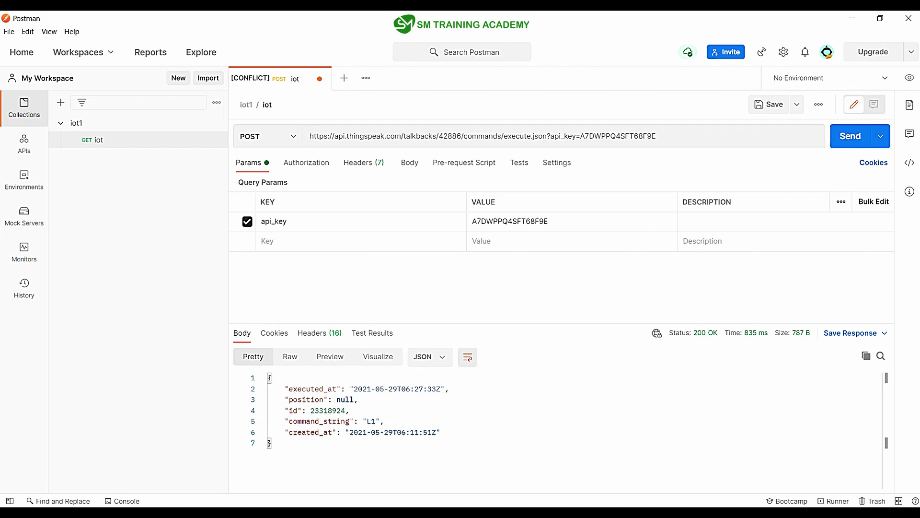
{"action": "left_click_drag", "start_coordinate": [375, 420], "coordinate": [363, 421]}
{"action": "key", "text": "alt+Tab"}
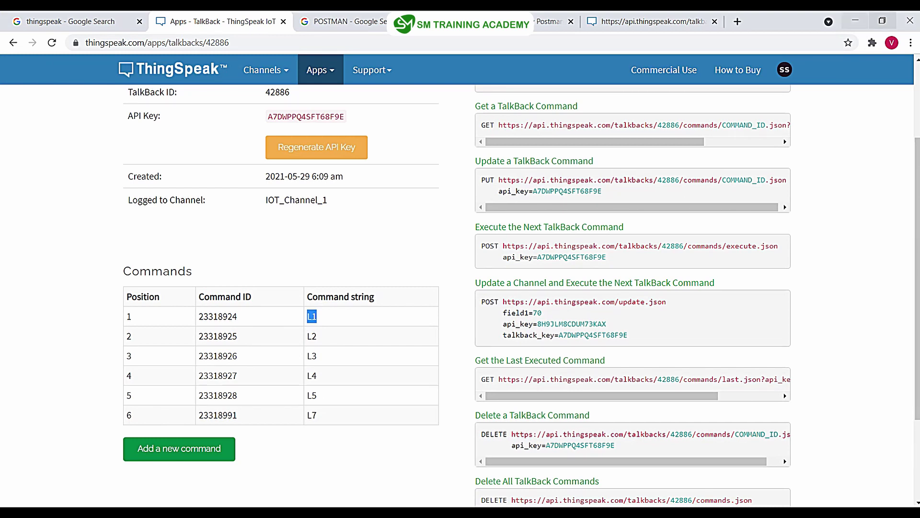
{"action": "left_click", "coordinate": [855, 20]}
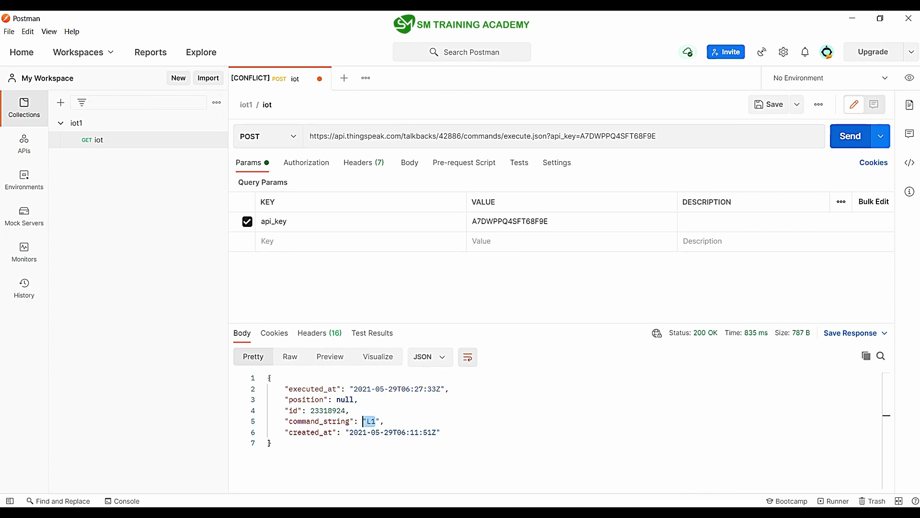
{"action": "key", "text": "ctrl+Return"}
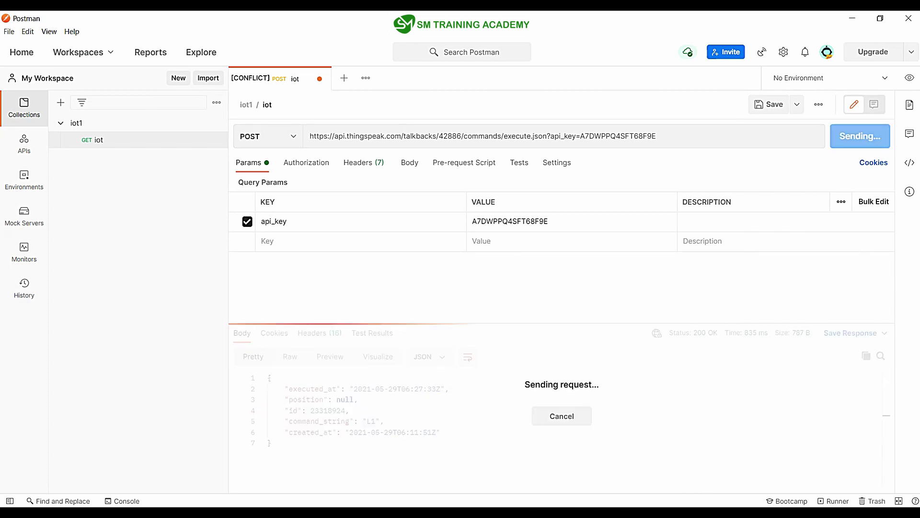
{"action": "double_click", "coordinate": [367, 422]}
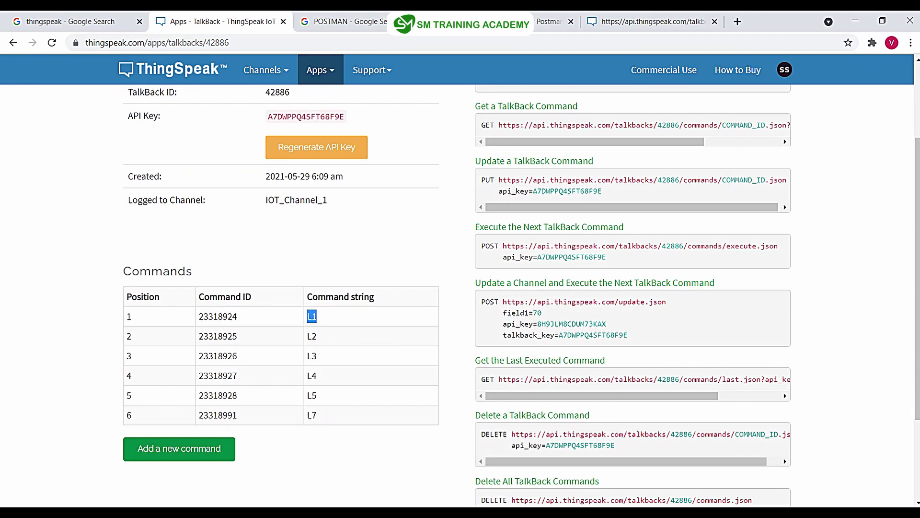
{"action": "left_click_drag", "start_coordinate": [318, 336], "coordinate": [125, 336]}
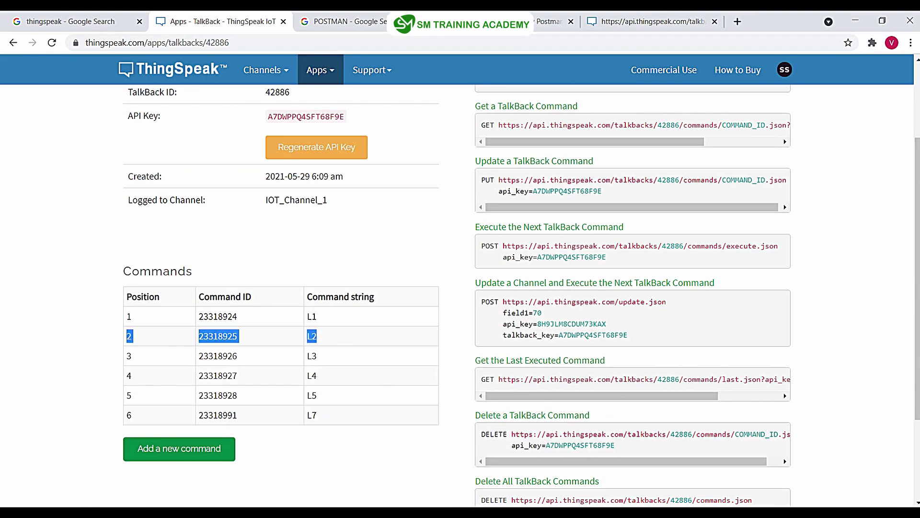
Check the remaining queued commands L3, L4, L5 and L7 in the ThingSpeak table
{"action": "double_click", "coordinate": [312, 355]}
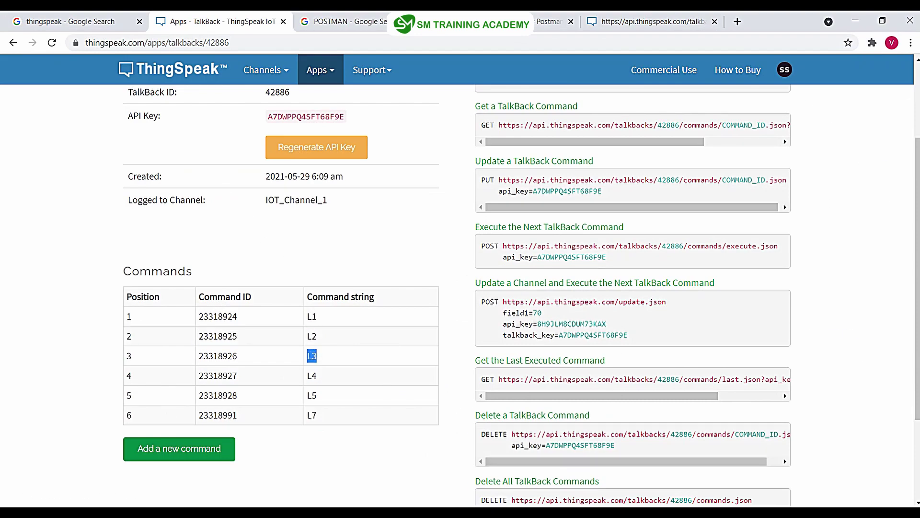
{"action": "double_click", "coordinate": [312, 376]}
{"action": "double_click", "coordinate": [312, 395]}
{"action": "double_click", "coordinate": [312, 414]}
{"action": "key", "text": "alt+Tab"}
{"action": "double_click", "coordinate": [373, 421]}
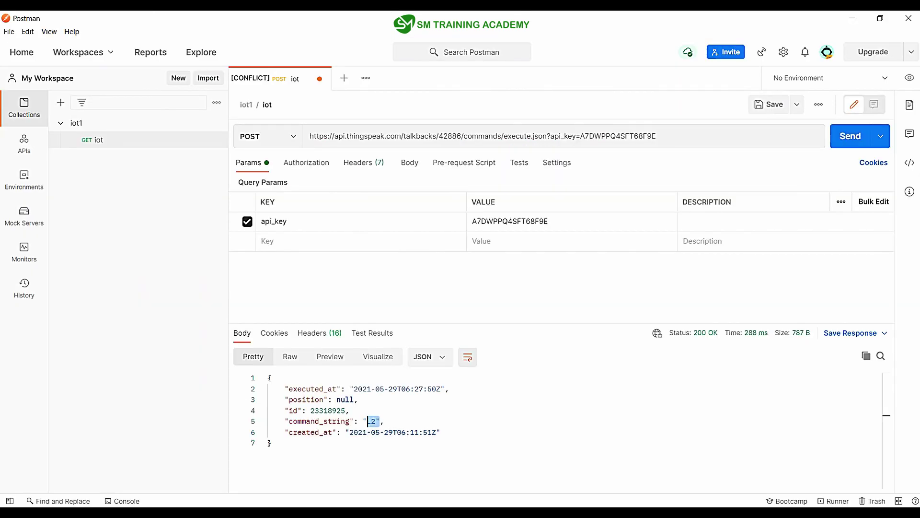
Execute L3, L4, L5 and L7 in turn, highlighting each returned command string
{"action": "key", "text": "ctrl+Return"}
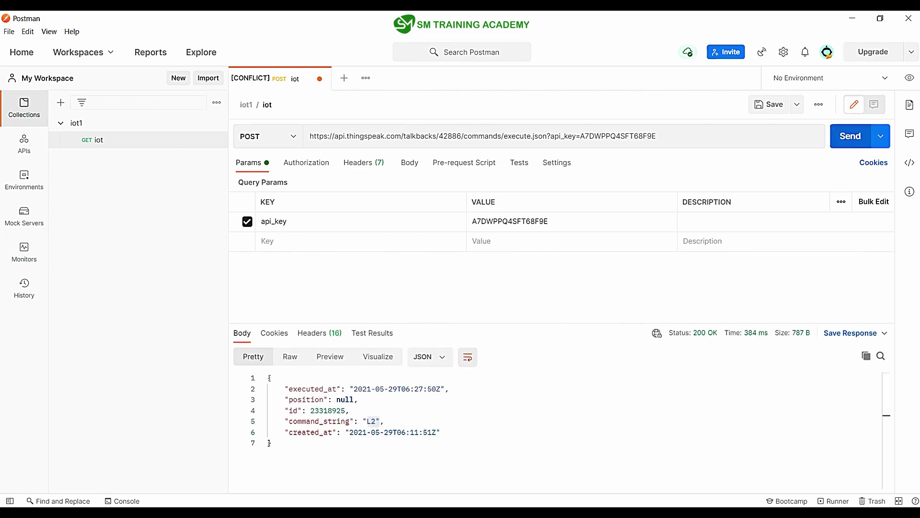
{"action": "left_click_drag", "start_coordinate": [375, 420], "coordinate": [349, 421]}
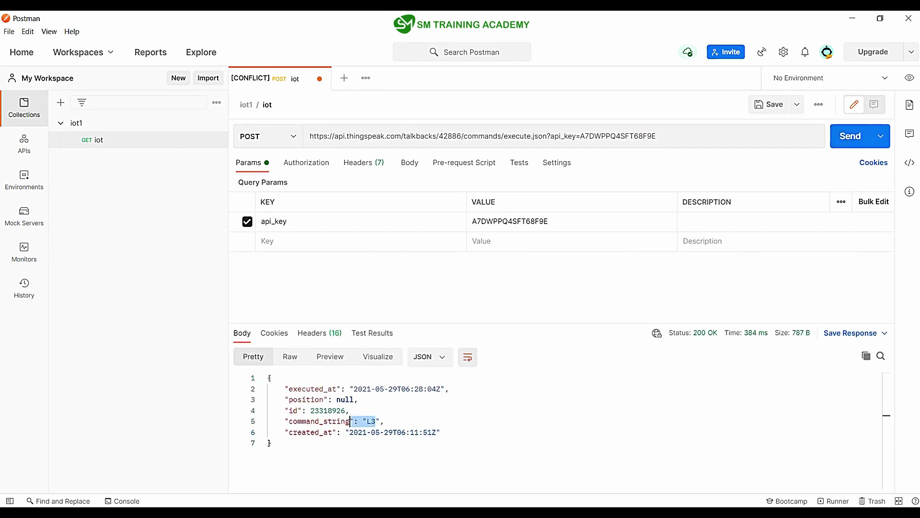
{"action": "key", "text": "ctrl+Return"}
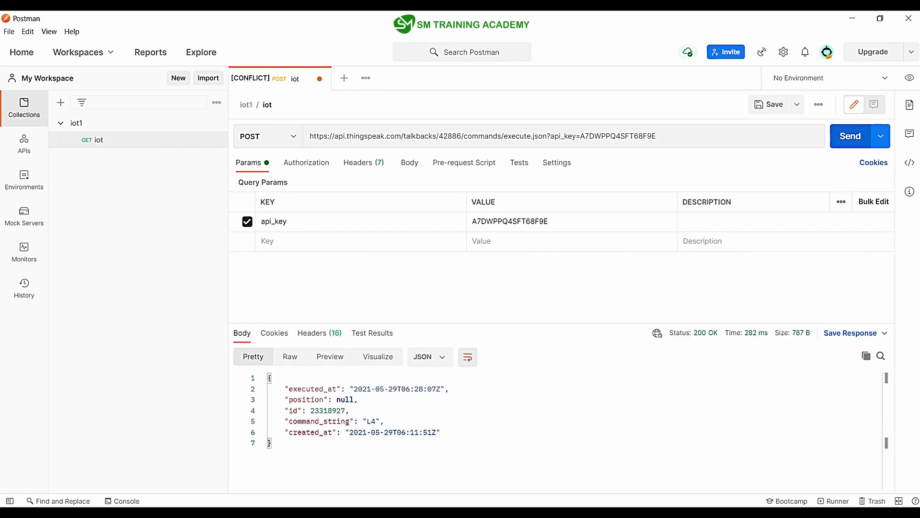
{"action": "left_click_drag", "start_coordinate": [384, 421], "coordinate": [333, 421]}
{"action": "key", "text": "ctrl+Return"}
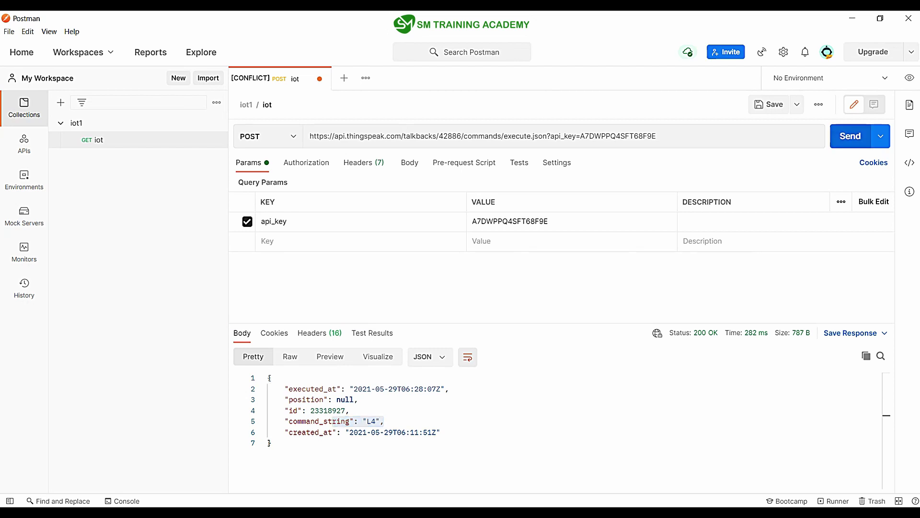
{"action": "left_click_drag", "start_coordinate": [384, 421], "coordinate": [342, 421]}
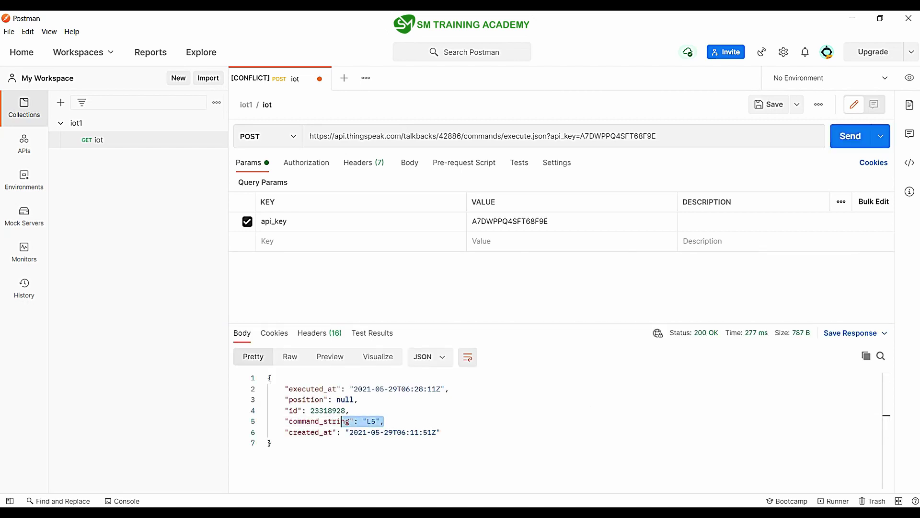
{"action": "key", "text": "ctrl+Return"}
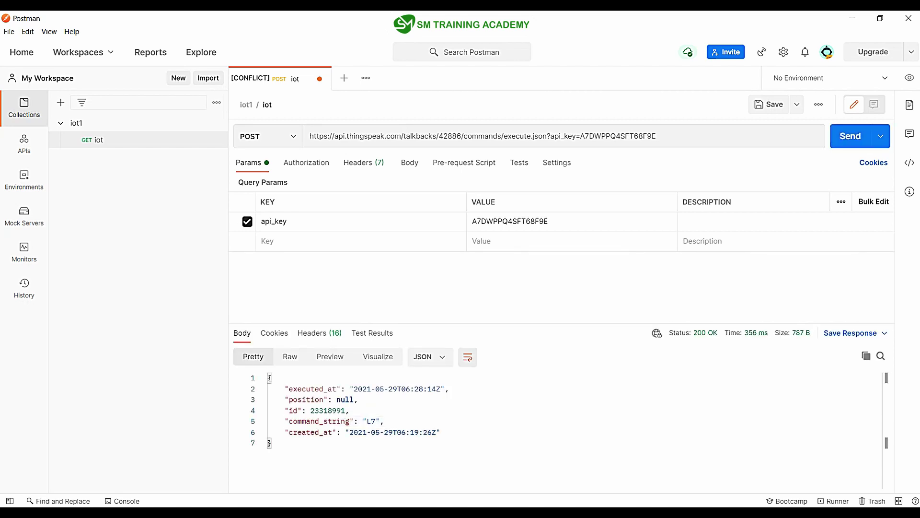
{"action": "left_click", "coordinate": [384, 420]}
{"action": "left_click_drag", "start_coordinate": [384, 421], "coordinate": [350, 421]}
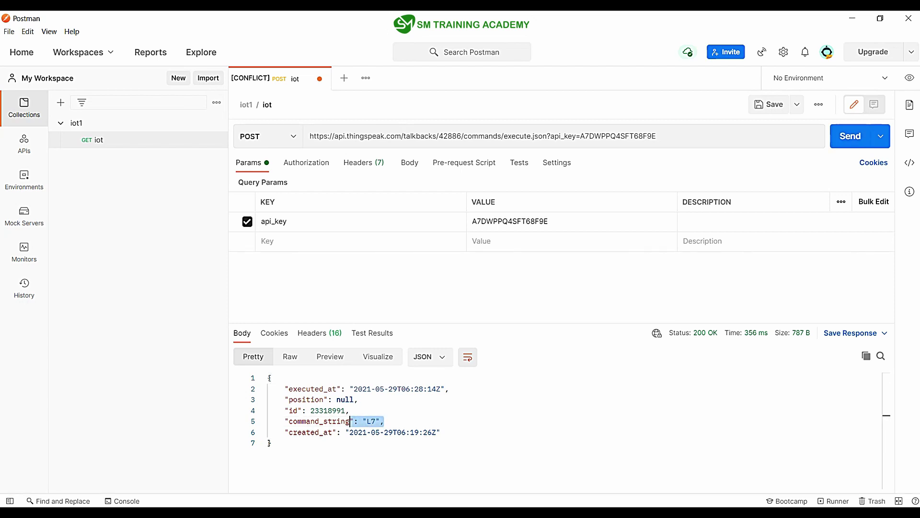
{"action": "key", "text": "alt+Tab"}
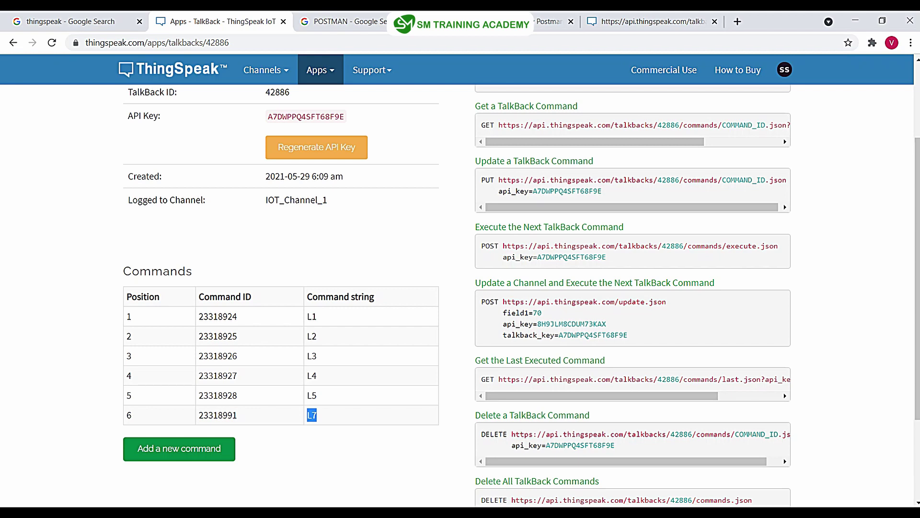
Run the execute request once more and confirm the body is an empty {}
{"action": "double_click", "coordinate": [128, 316]}
{"action": "key", "text": "alt+Tab"}
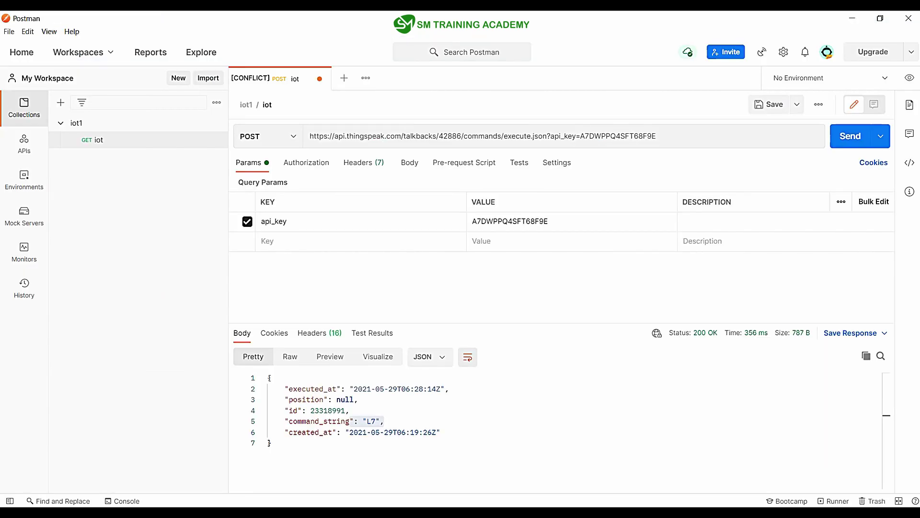
{"action": "double_click", "coordinate": [369, 421]}
{"action": "key", "text": "ctrl+Return"}
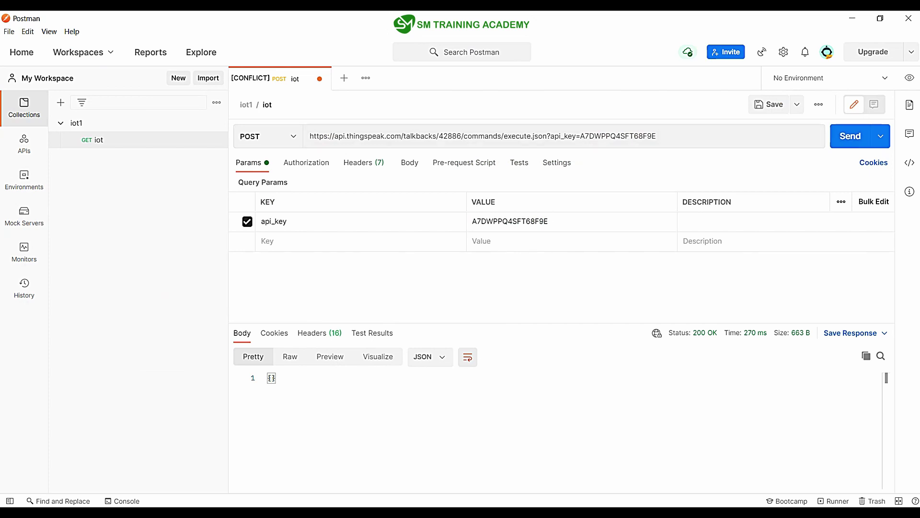
{"action": "left_click", "coordinate": [268, 377]}
{"action": "key", "text": "alt+Tab"}
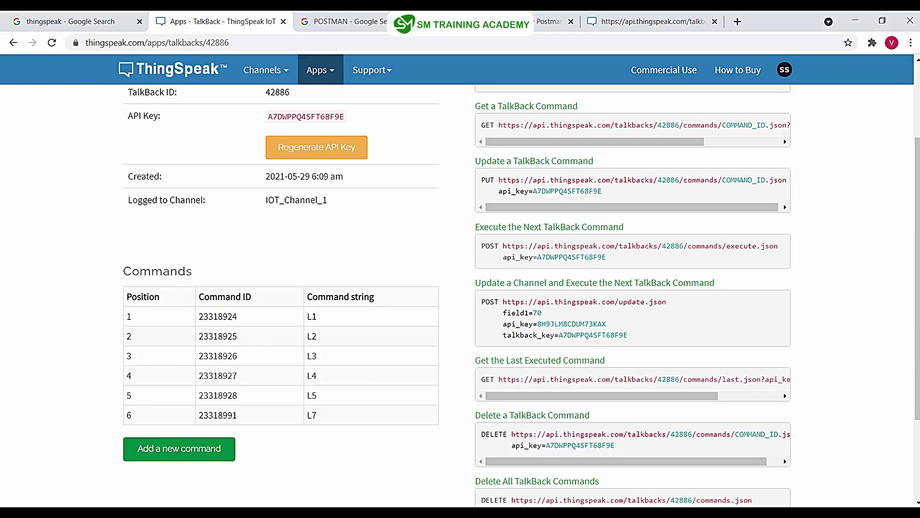
{"action": "scroll", "coordinate": [460, 288], "scroll_direction": "up", "scroll_amount": 3}
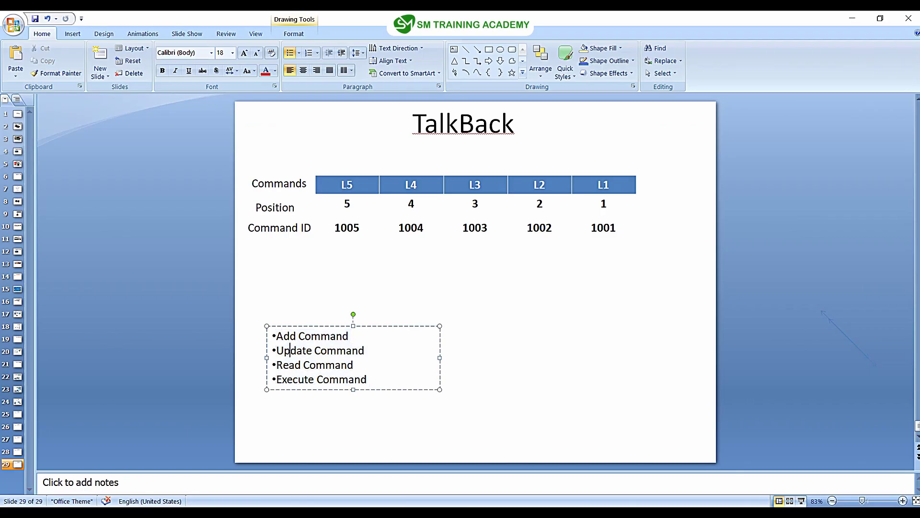
{"action": "left_click_drag", "start_coordinate": [275, 336], "coordinate": [350, 335]}
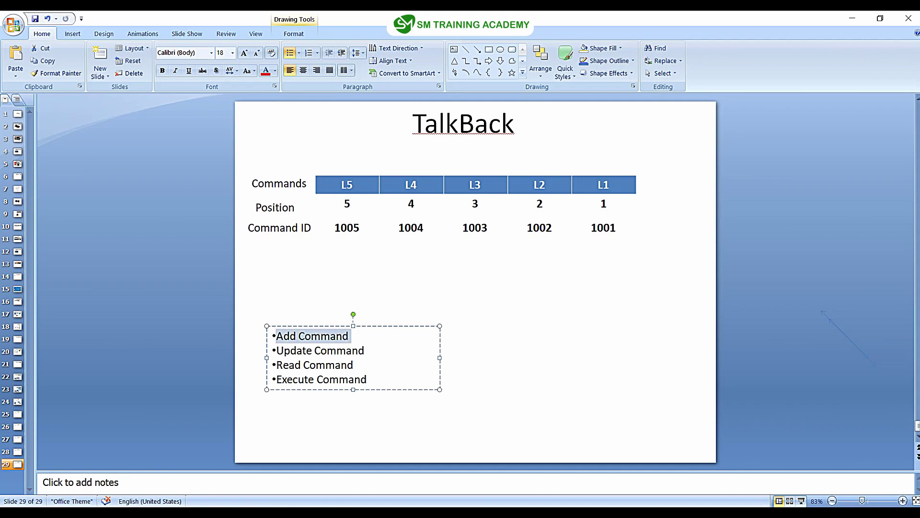
{"action": "left_click_drag", "start_coordinate": [276, 350], "coordinate": [366, 351]}
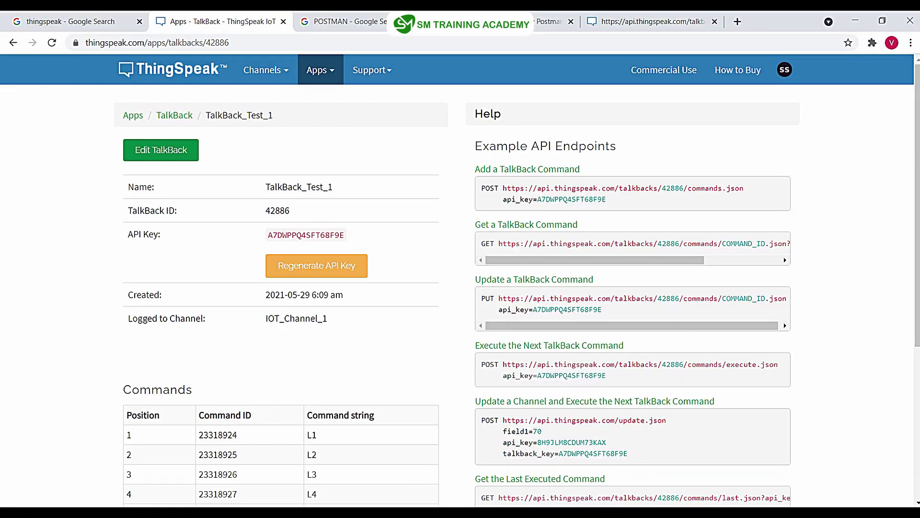
{"action": "left_click_drag", "start_coordinate": [496, 299], "coordinate": [601, 309]}
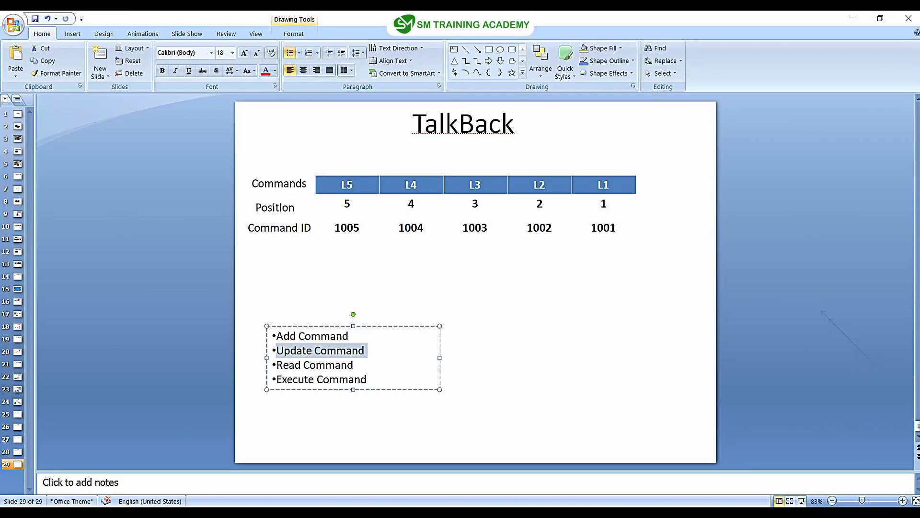
{"action": "triple_click", "coordinate": [314, 365]}
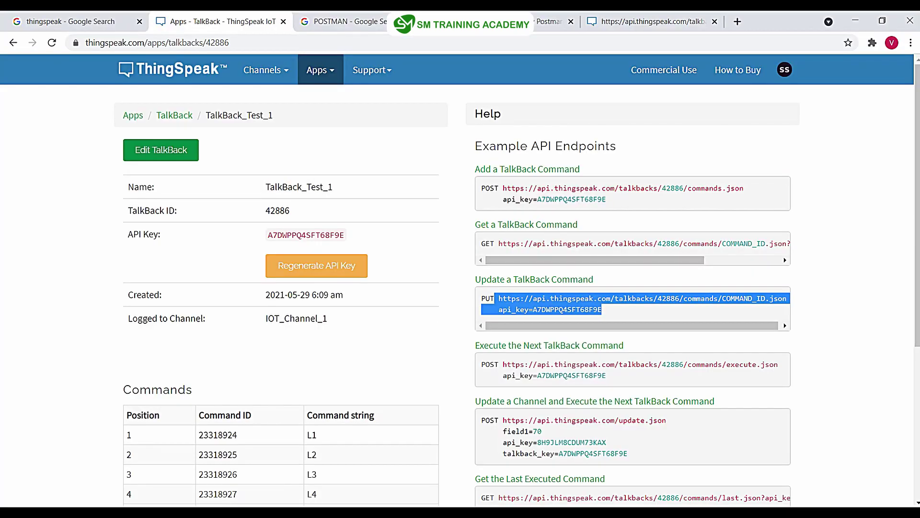
{"action": "left_click_drag", "start_coordinate": [495, 243], "coordinate": [786, 243]}
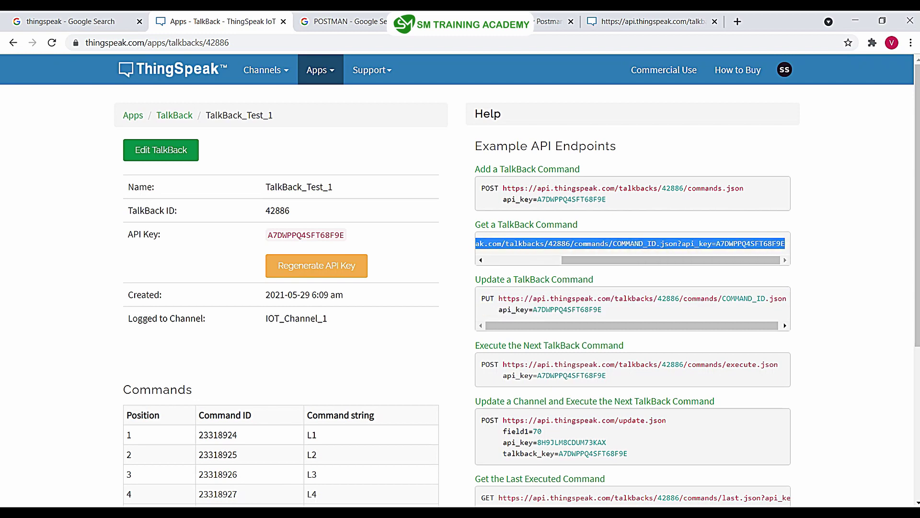
{"action": "left_click", "coordinate": [343, 460]}
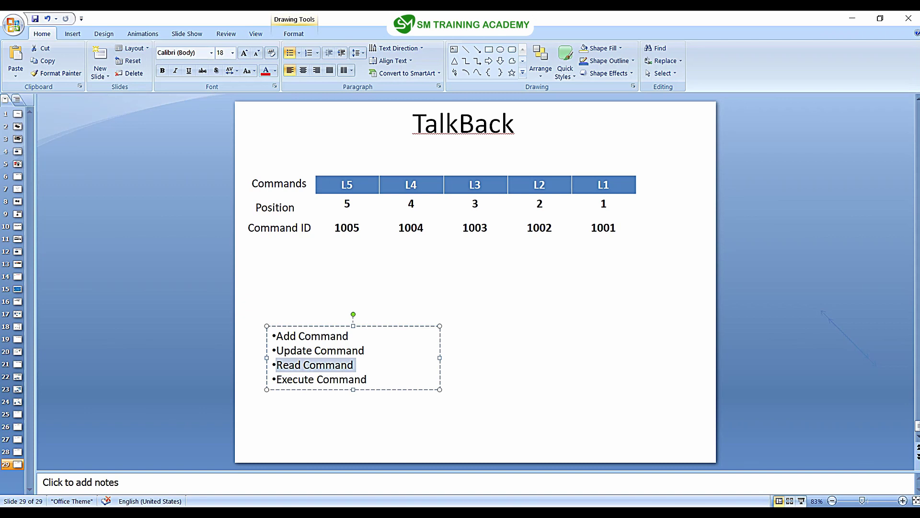
{"action": "left_click_drag", "start_coordinate": [276, 379], "coordinate": [368, 379]}
{"action": "key", "text": "alt+Tab"}
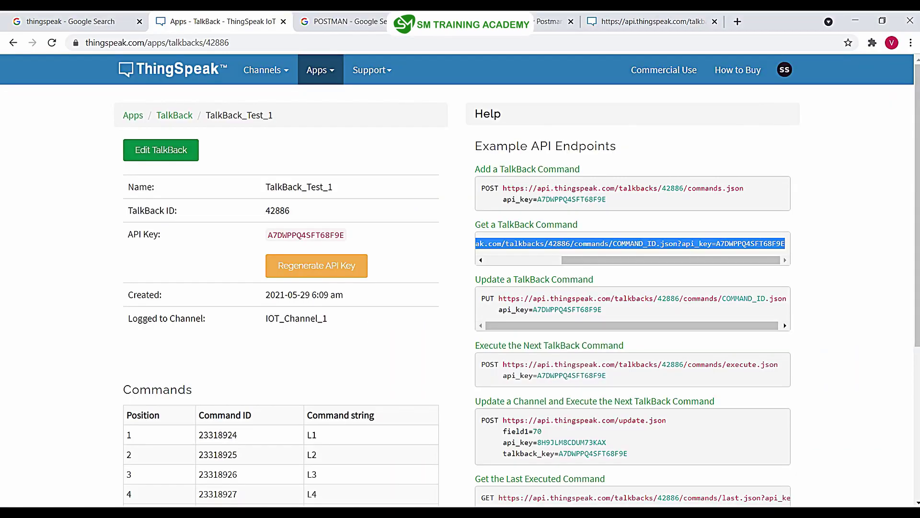
{"action": "triple_click", "coordinate": [599, 375]}
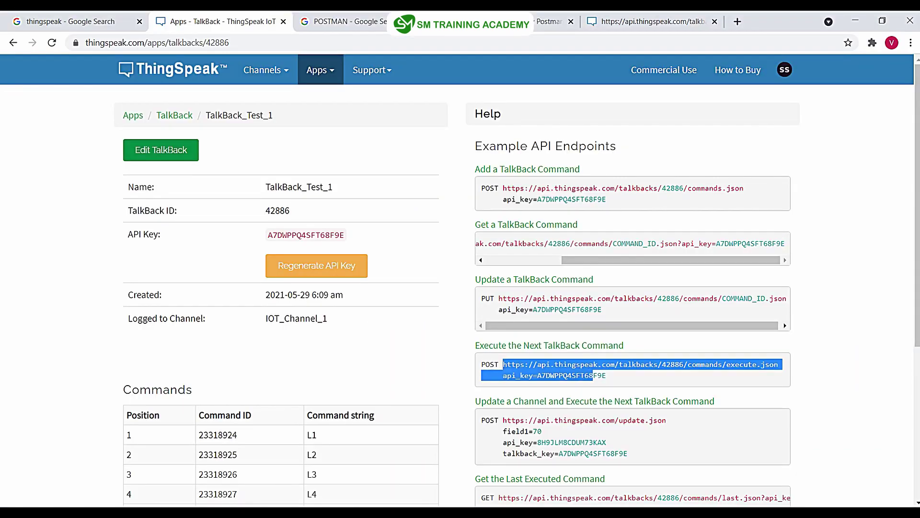
{"action": "left_click", "coordinate": [599, 375]}
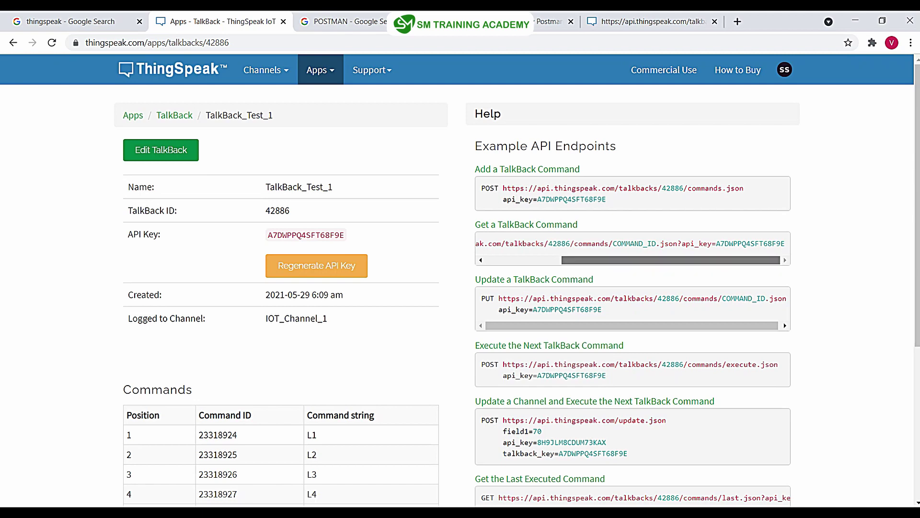
{"action": "left_click_drag", "start_coordinate": [670, 260], "coordinate": [595, 260]}
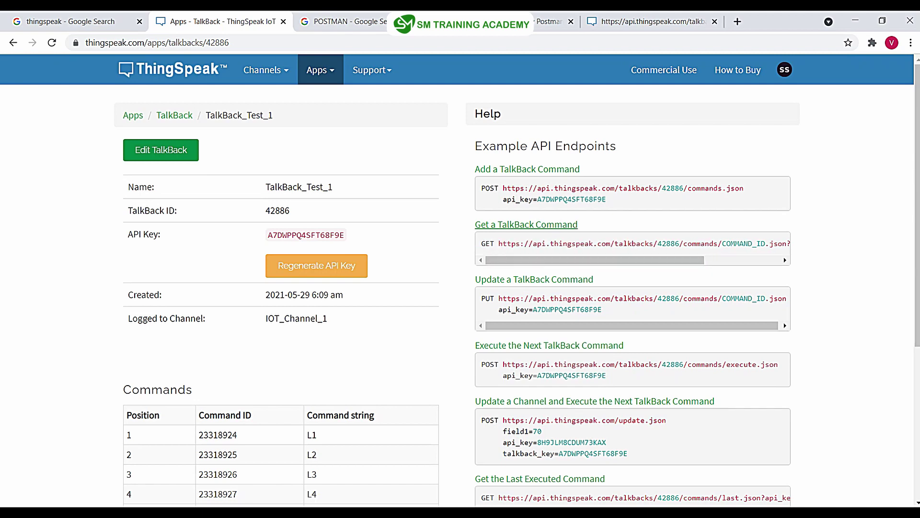
{"action": "left_click_drag", "start_coordinate": [537, 199], "coordinate": [606, 199]}
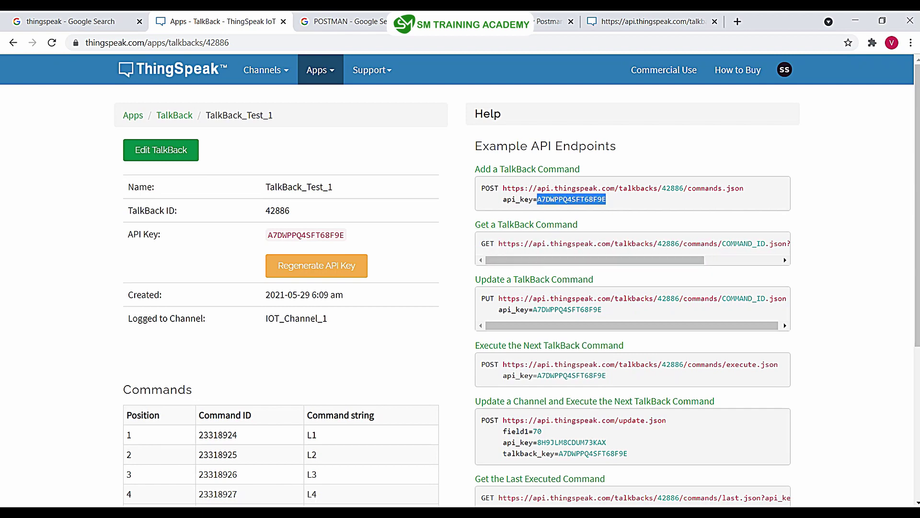
{"action": "left_click_drag", "start_coordinate": [662, 188], "coordinate": [683, 188]}
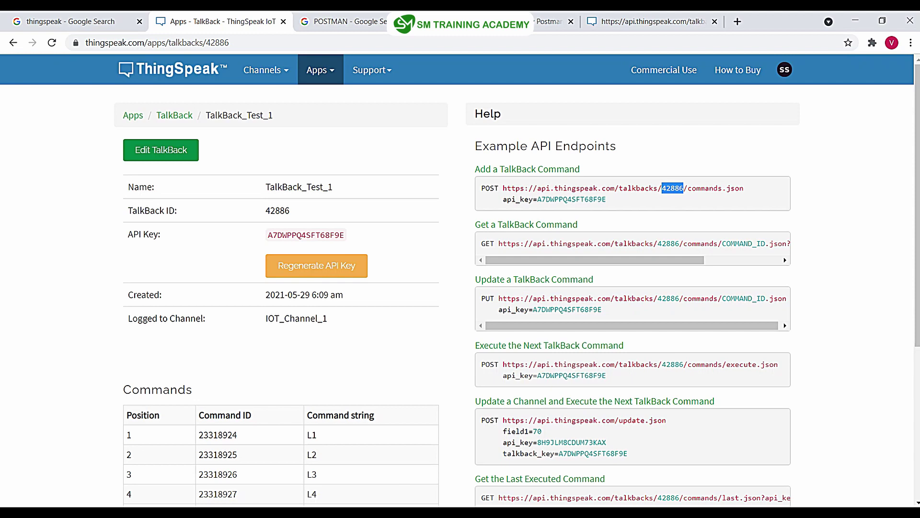
{"action": "left_click_drag", "start_coordinate": [605, 199], "coordinate": [503, 188]}
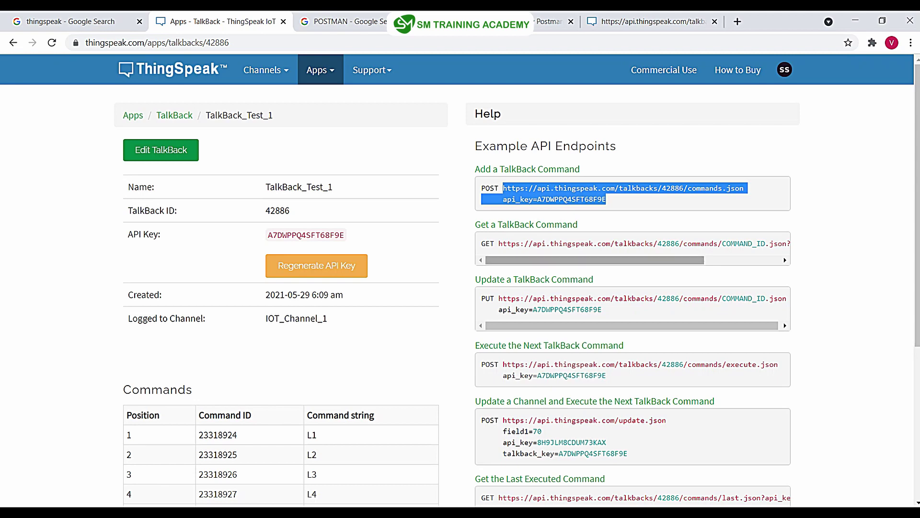
Review the get and update command URLs in the Help panel, noting the ? separator and COMMAND_ID
{"action": "left_click_drag", "start_coordinate": [594, 260], "coordinate": [613, 244]}
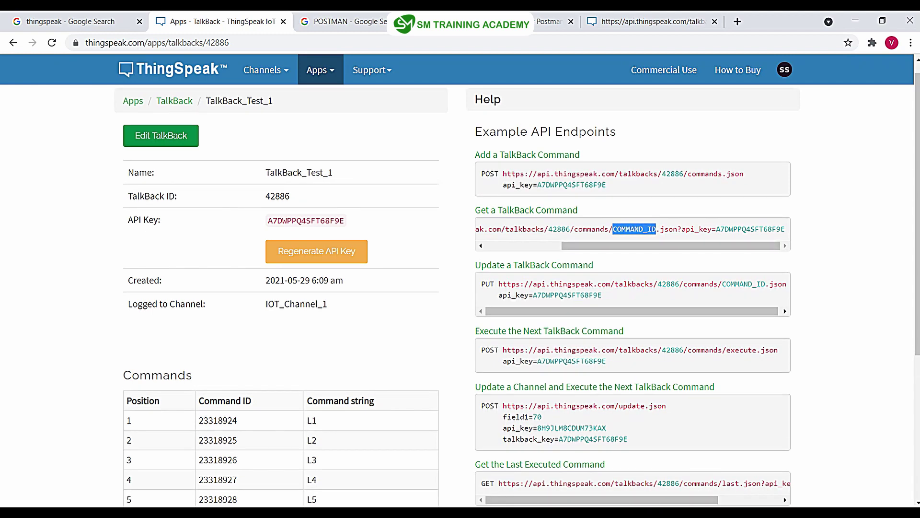
{"action": "scroll", "coordinate": [613, 243], "scroll_direction": "down", "scroll_amount": 1}
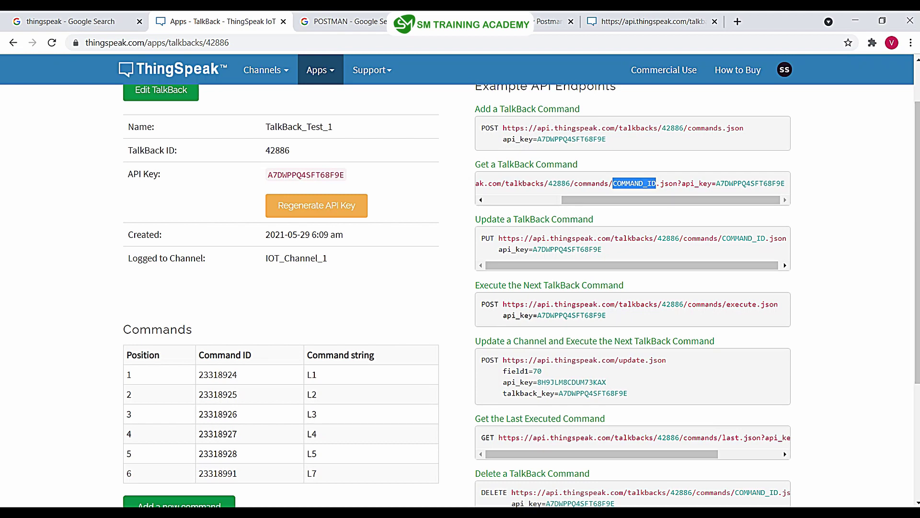
{"action": "left_click_drag", "start_coordinate": [677, 183], "coordinate": [681, 183]}
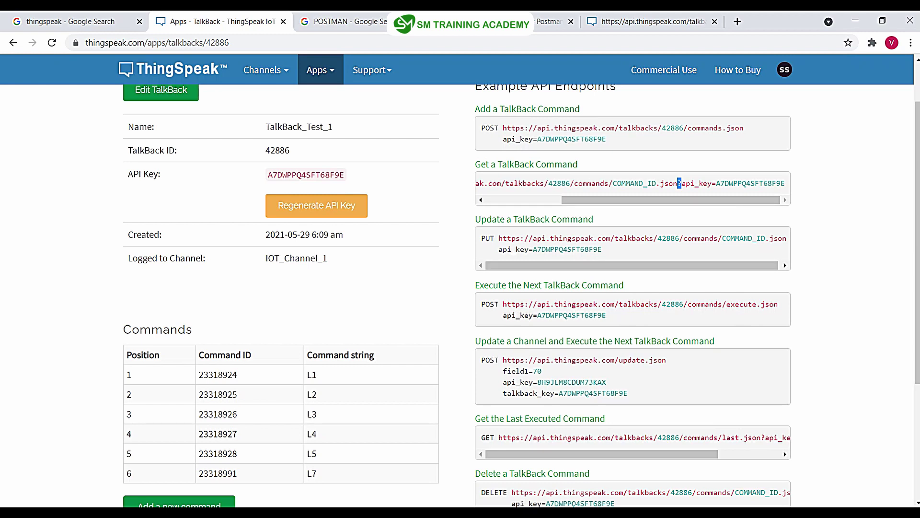
{"action": "left_click_drag", "start_coordinate": [766, 238], "coordinate": [722, 238]}
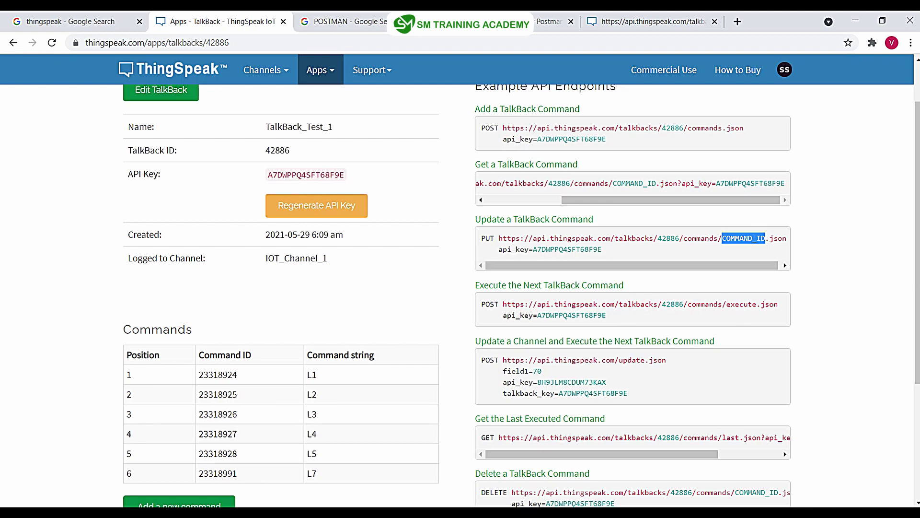
Copy the Add a TalkBack Command URL with its api_key for use in Postman
{"action": "left_click_drag", "start_coordinate": [607, 316], "coordinate": [503, 304]}
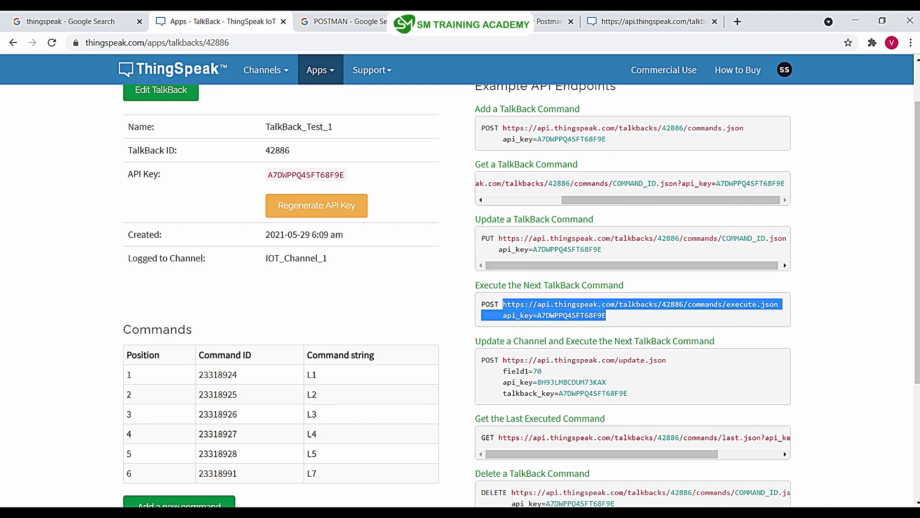
{"action": "scroll", "coordinate": [502, 303], "scroll_direction": "up", "scroll_amount": 2}
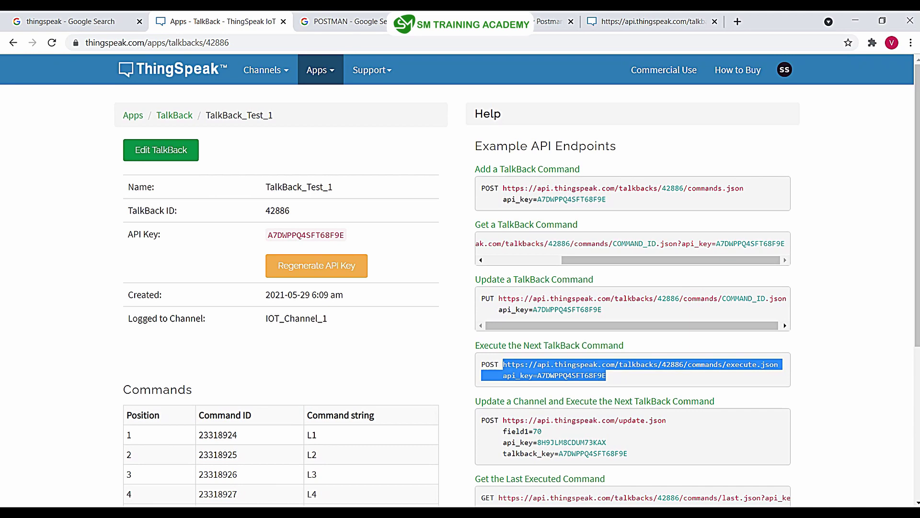
{"action": "left_click_drag", "start_coordinate": [606, 199], "coordinate": [503, 188]}
{"action": "key", "text": "ctrl+c"}
{"action": "key", "text": "alt+Tab"}
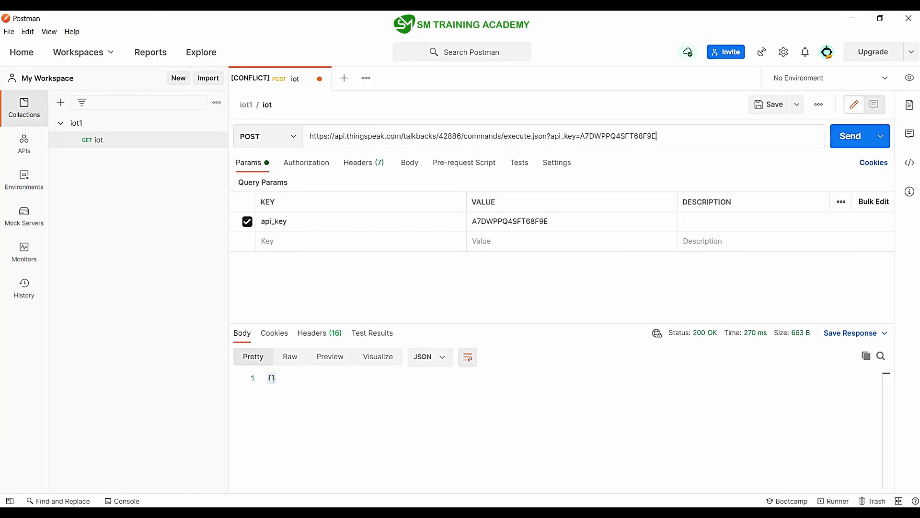
Set the request URL to commands.json with ?api_key and &command_string=L8 on one line
{"action": "key", "text": "ctrl+a"}
{"action": "key", "text": "ctrl+v"}
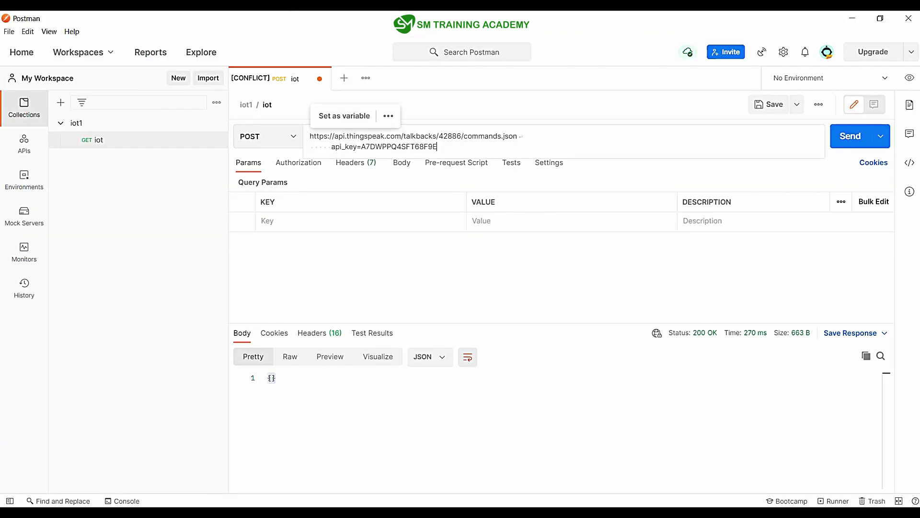
{"action": "type", "text": "&comman"}
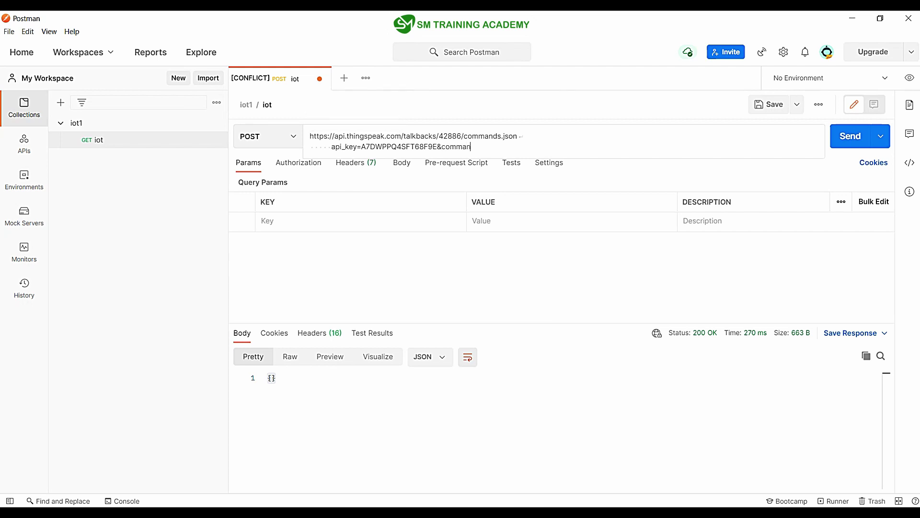
{"action": "type", "text": "d_string="}
{"action": "type", "text": "L"}
{"action": "type", "text": "8"}
{"action": "type", "text": "?"}
{"action": "key", "text": "Delete"}
{"action": "key", "text": "Delete"}
{"action": "key", "text": "Delete"}
{"action": "key", "text": "Delete"}
{"action": "key", "text": "Delete"}
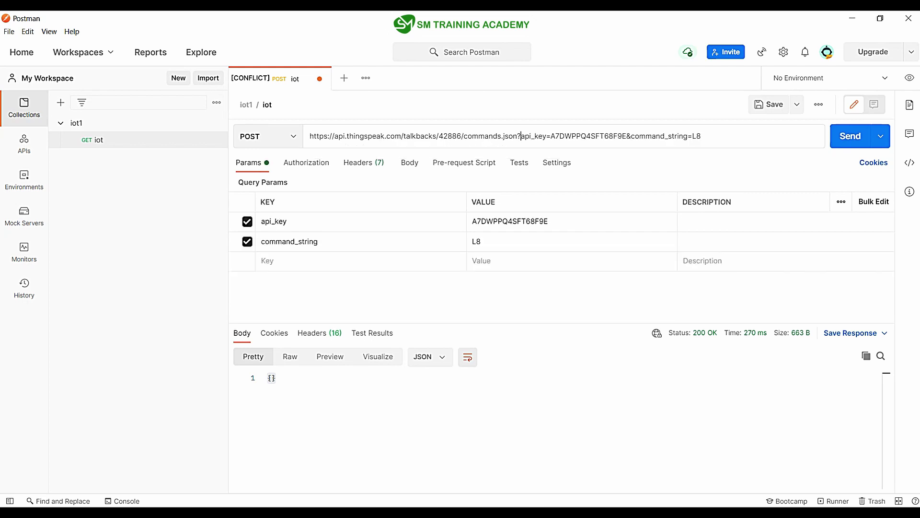
{"action": "left_click_drag", "start_coordinate": [701, 136], "coordinate": [626, 136]}
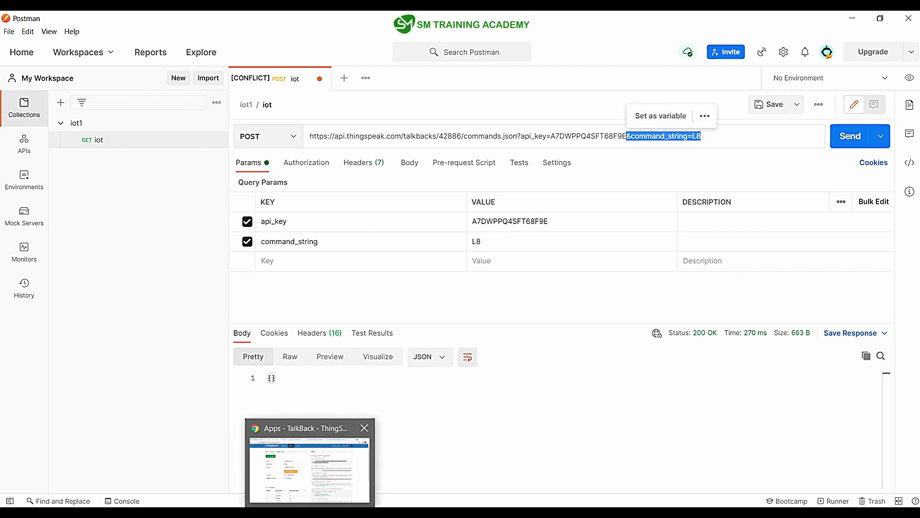
Compare the Update Command URL with the command_string=L8 parameter in Postman
{"action": "left_click", "coordinate": [311, 451]}
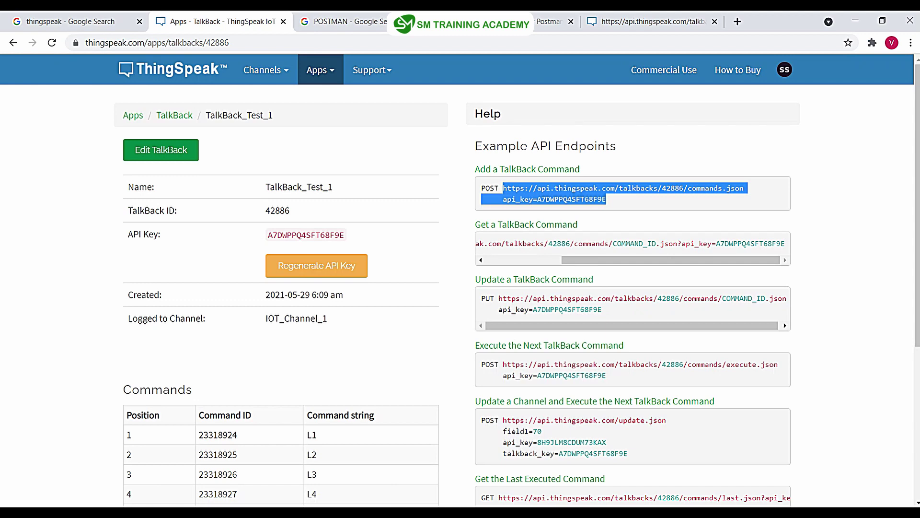
{"action": "left_click_drag", "start_coordinate": [670, 260], "coordinate": [613, 244]}
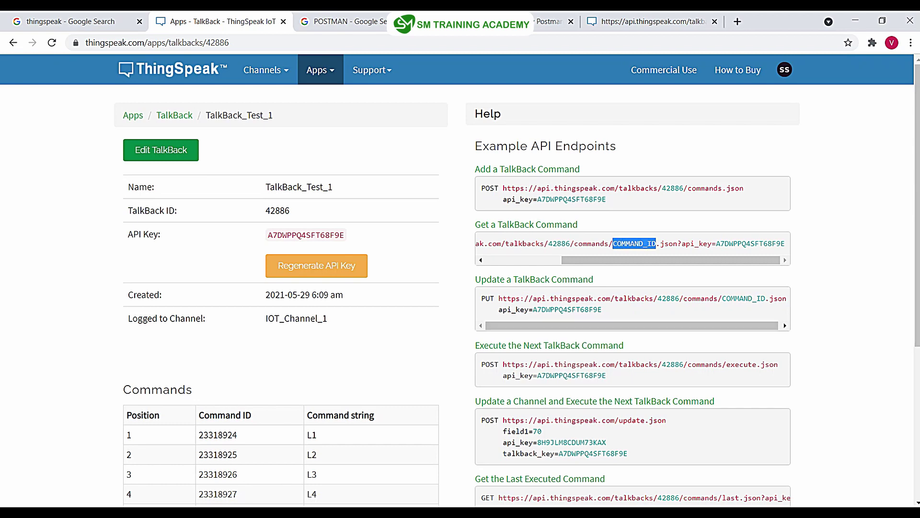
{"action": "scroll", "coordinate": [783, 262], "scroll_direction": "down", "scroll_amount": 1}
{"action": "left_click_drag", "start_coordinate": [603, 249], "coordinate": [498, 238]}
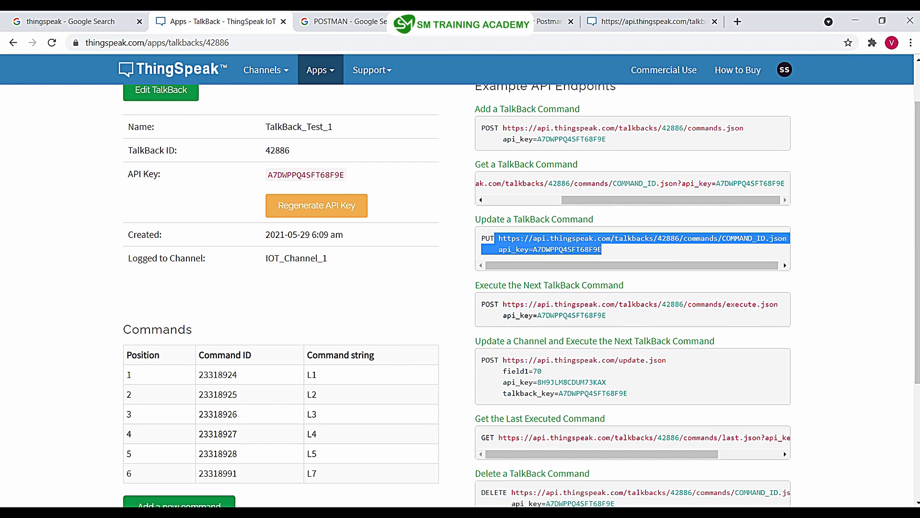
{"action": "key", "text": "alt+Tab"}
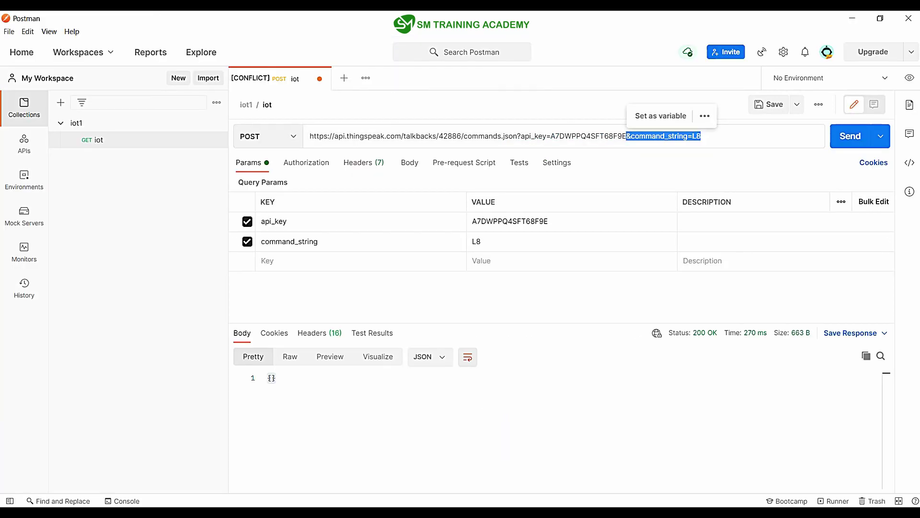
{"action": "left_click", "coordinate": [701, 136]}
{"action": "left_click_drag", "start_coordinate": [701, 136], "coordinate": [626, 136]}
{"action": "left_click", "coordinate": [701, 136]}
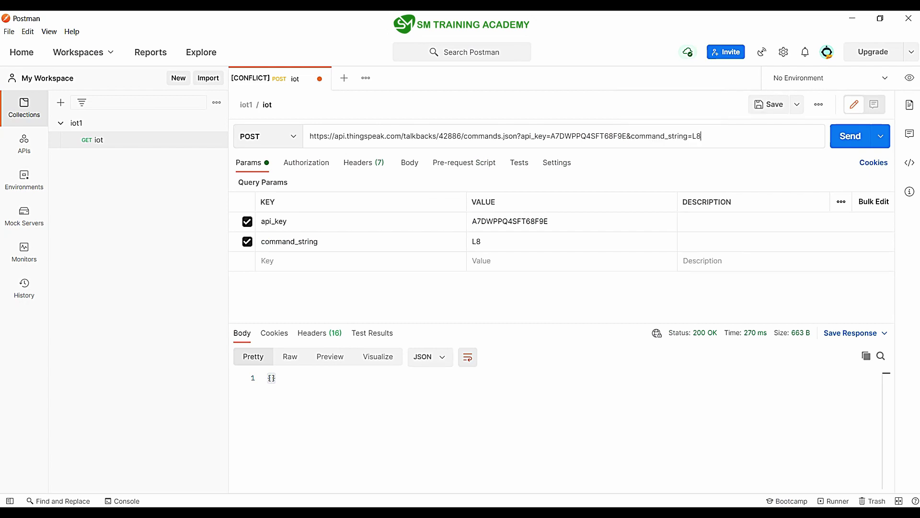
Check the Execute Command URL, then highlight the four command types on the TalkBack slide
{"action": "left_click", "coordinate": [852, 18]}
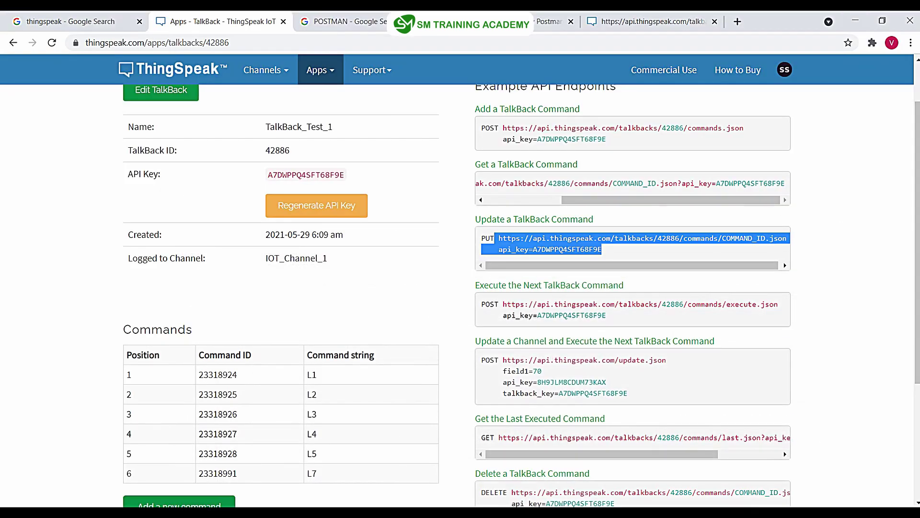
{"action": "left_click_drag", "start_coordinate": [537, 315], "coordinate": [502, 304]}
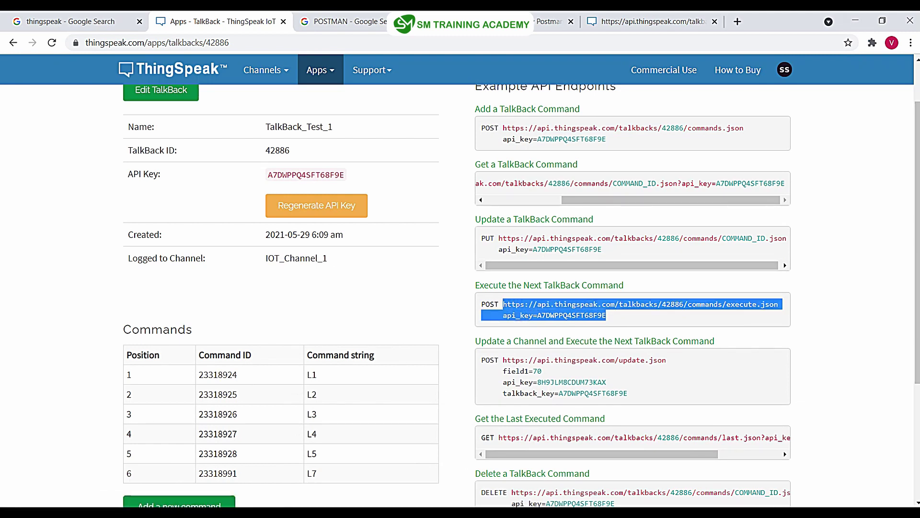
{"action": "key", "text": "alt+Tab"}
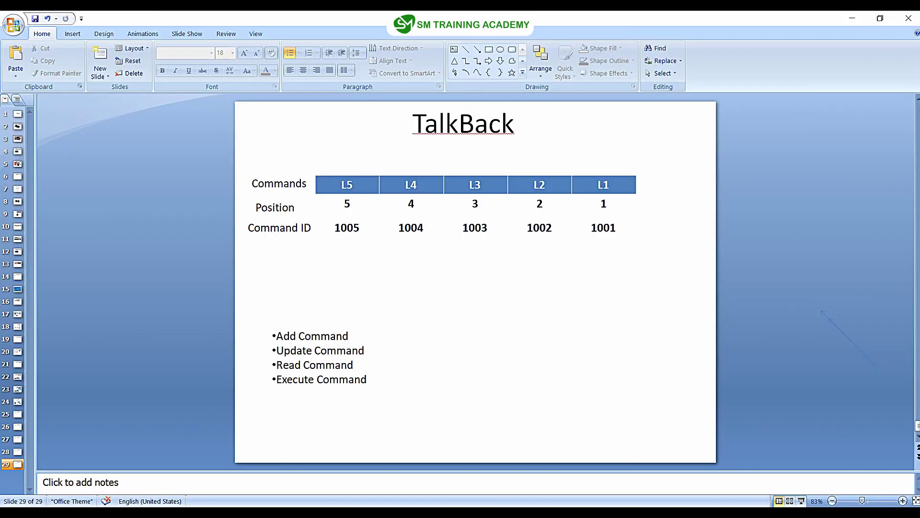
{"action": "mouse_move", "coordinate": [367, 380]}
{"action": "left_mouse_down"}
{"action": "mouse_move", "coordinate": [288, 350]}
{"action": "mouse_move", "coordinate": [277, 335]}
{"action": "left_mouse_up"}
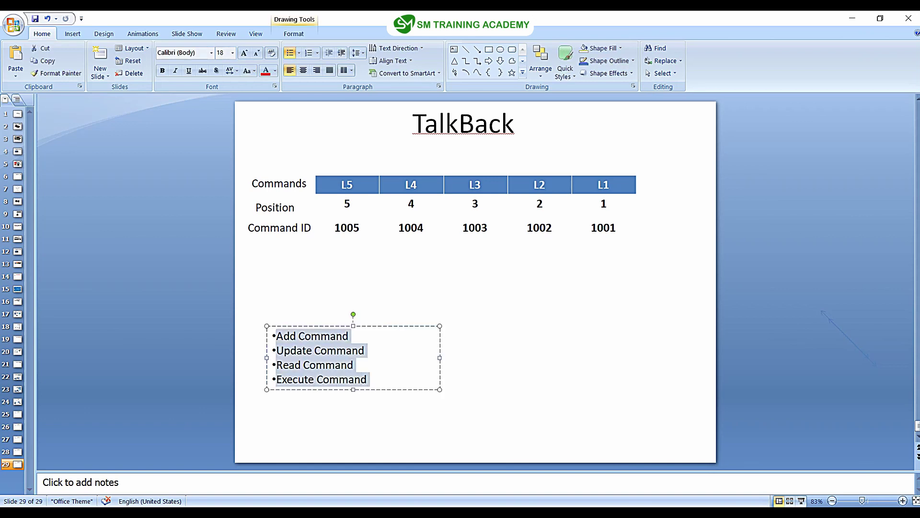